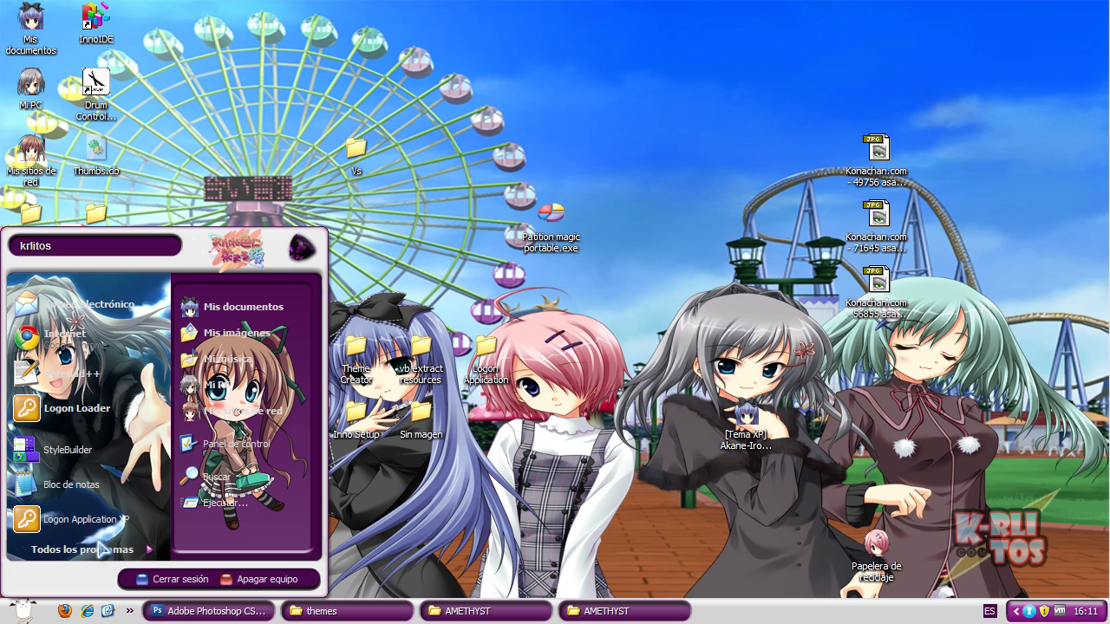
Step: Launch StyleBuilder and choose Akane-Iro ni Somaru Saka.msstyles from the Vs folder as the style to import
{"action": "mouse_move", "coordinate": [104, 553]}
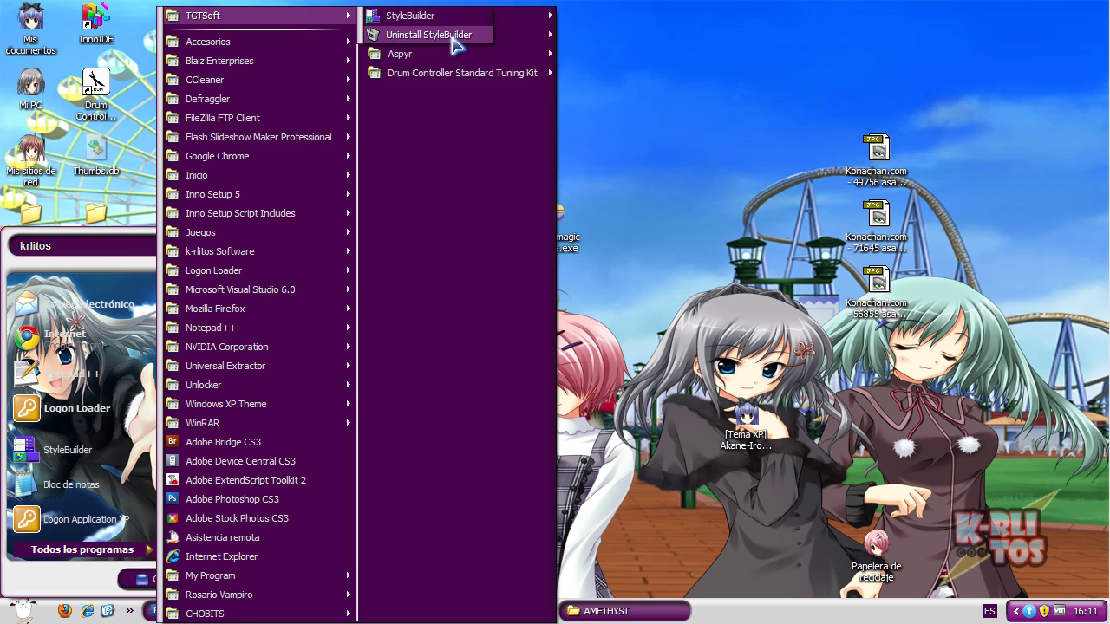
{"action": "left_click", "coordinate": [434, 17]}
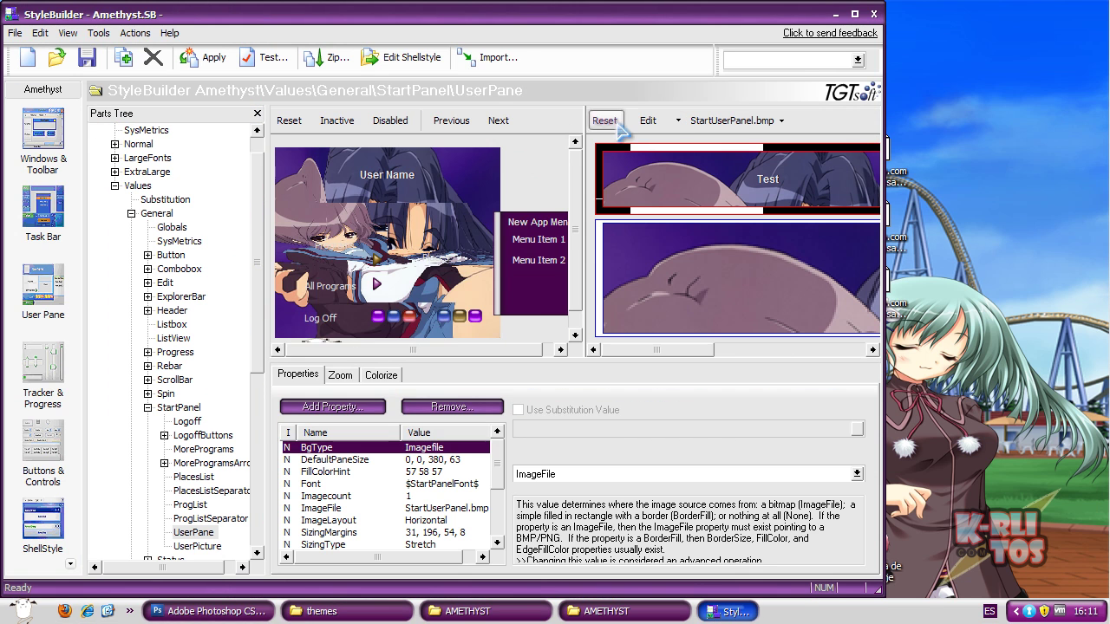
{"action": "left_click", "coordinate": [487, 58]}
{"action": "left_click", "coordinate": [567, 284]}
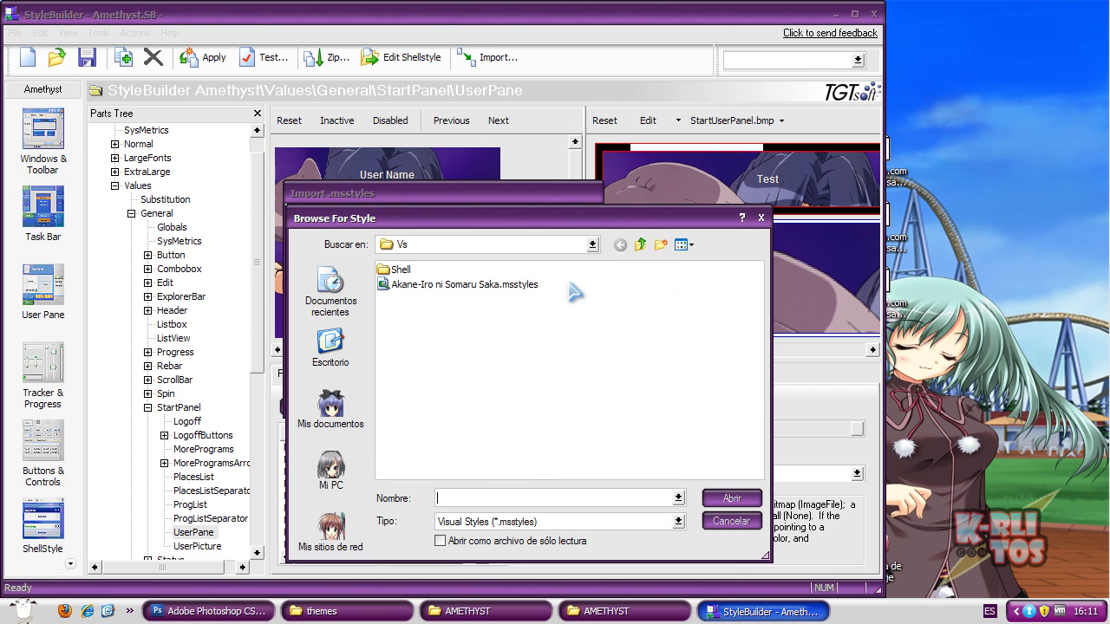
{"action": "double_click", "coordinate": [468, 285]}
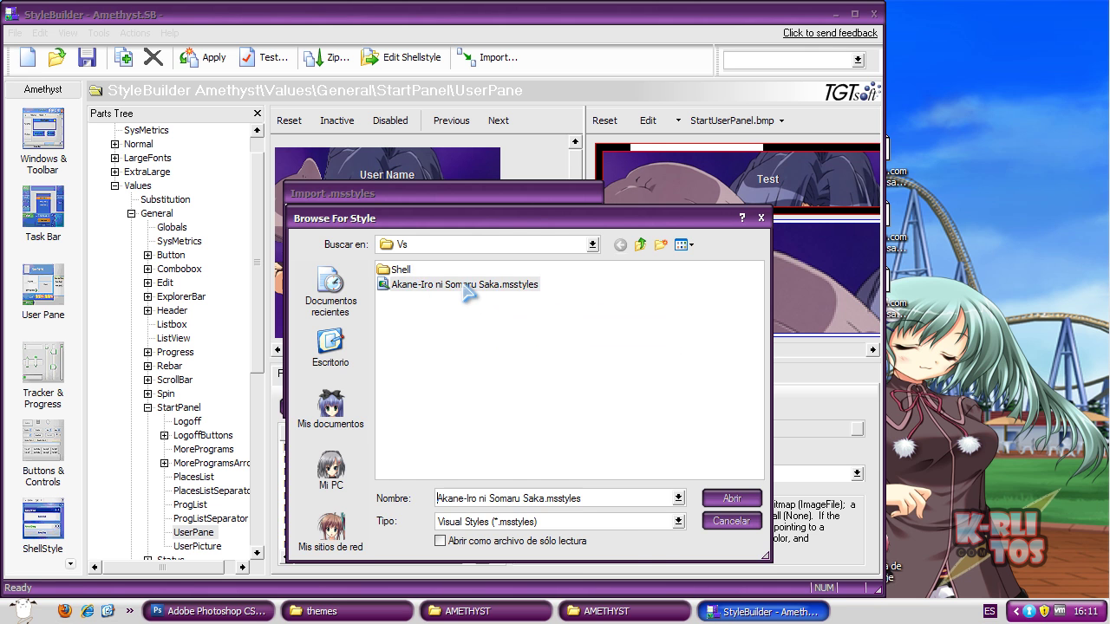
Step: Create a folder named estilo on the desktop and choose it as the extraction directory for the imported style
{"action": "left_click", "coordinate": [567, 351]}
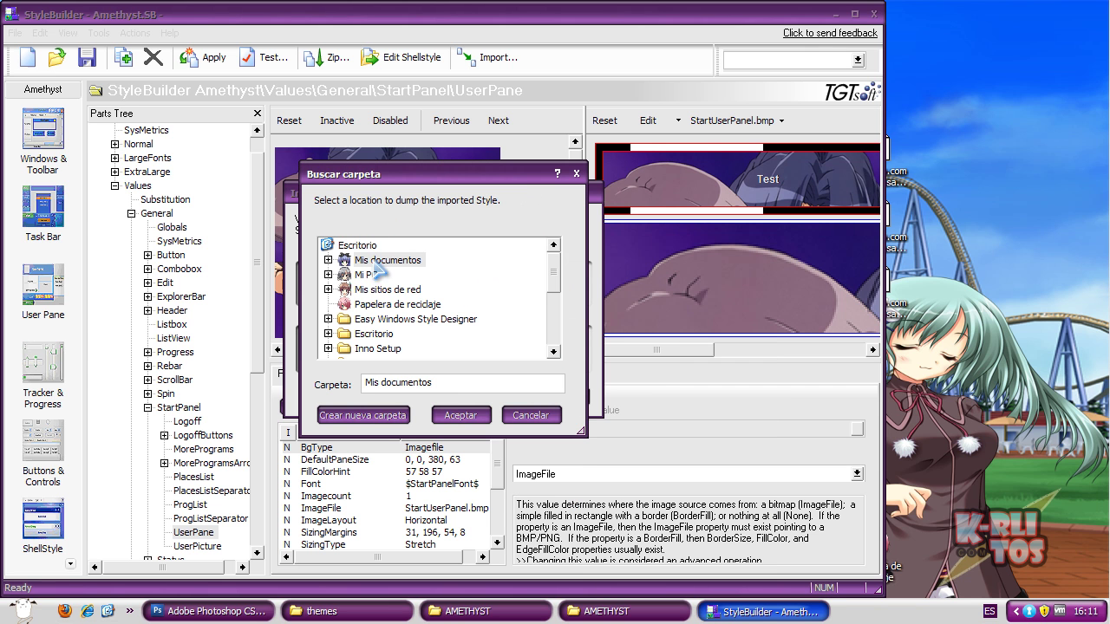
{"action": "left_click", "coordinate": [356, 245]}
{"action": "left_click", "coordinate": [362, 416]}
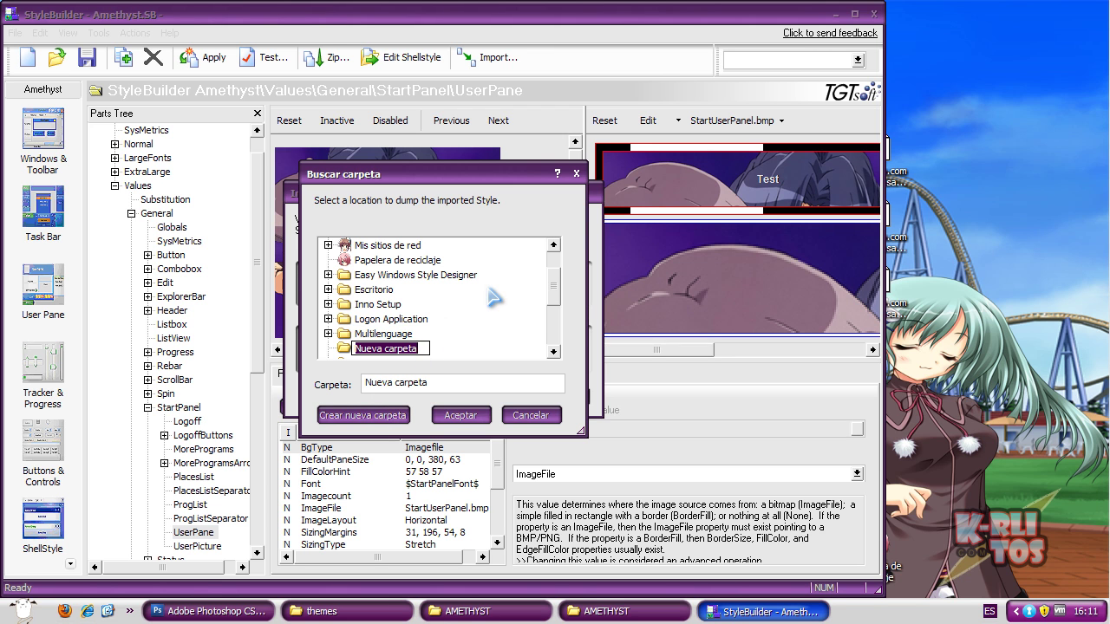
{"action": "type", "text": "est"}
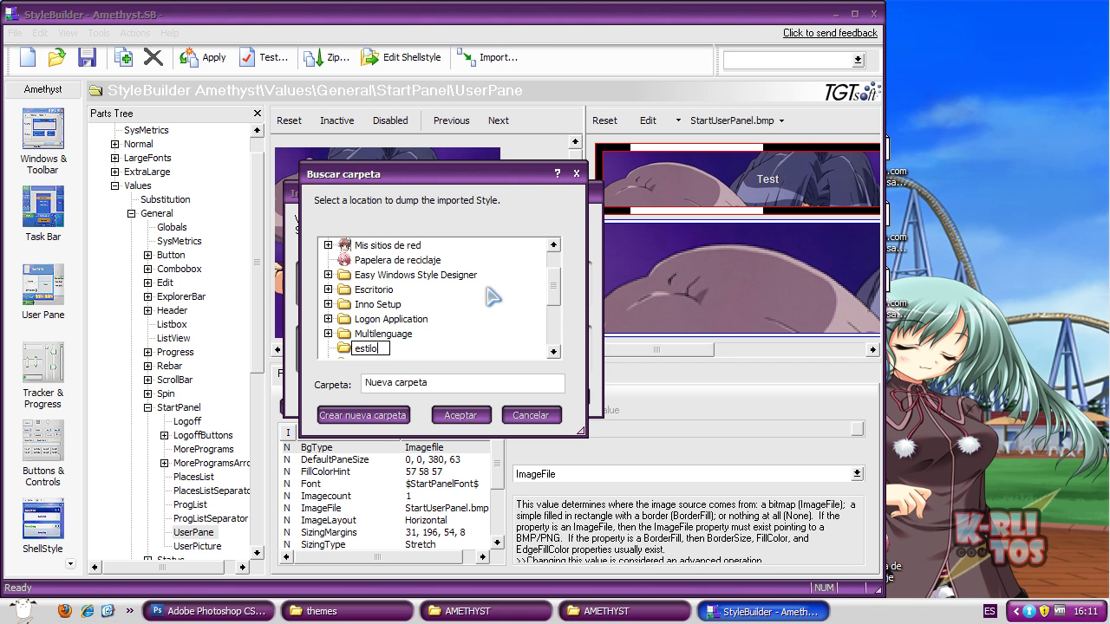
{"action": "type", "text": "ilo"}
{"action": "key", "text": "Return"}
{"action": "left_click", "coordinate": [459, 416]}
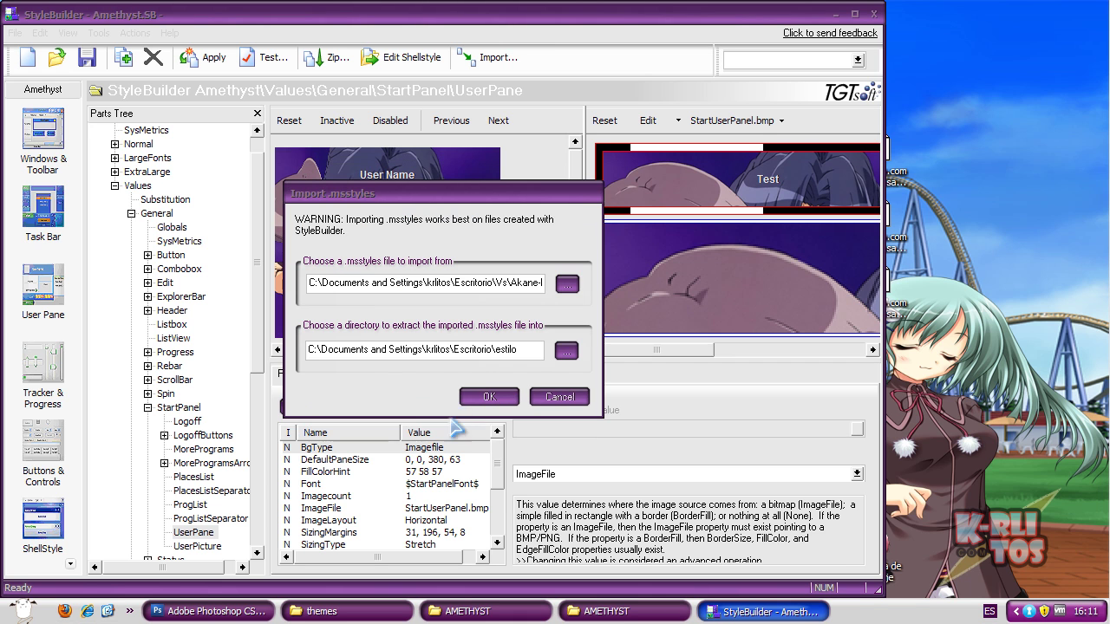
Step: Run the .msstyles import, open the imported SB file and minimize StyleBuilder
{"action": "left_click", "coordinate": [469, 400]}
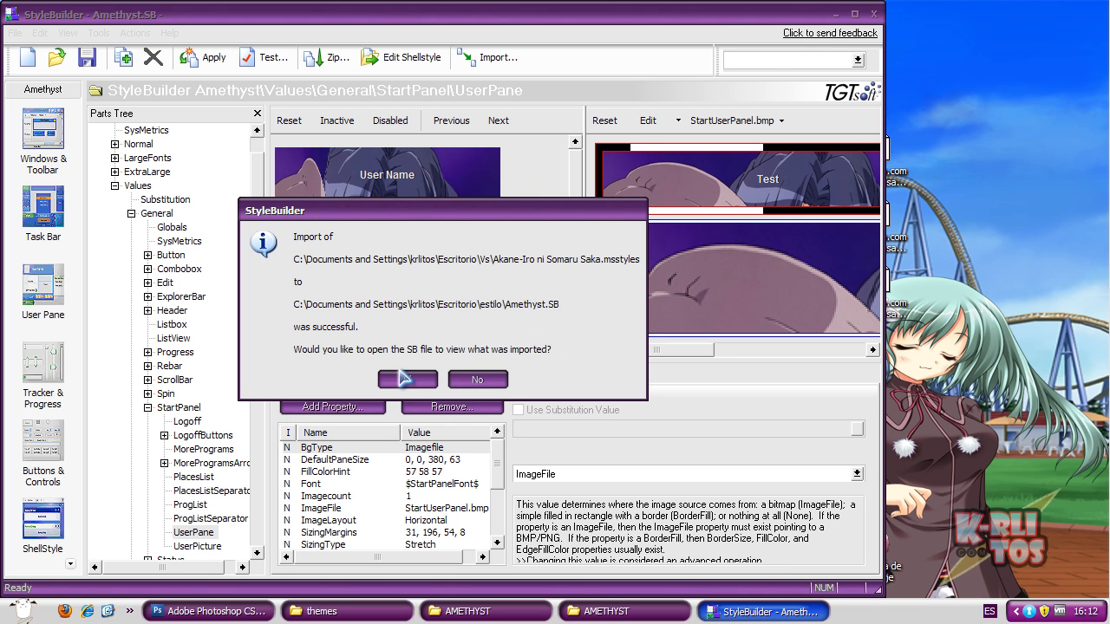
{"action": "left_click", "coordinate": [406, 379]}
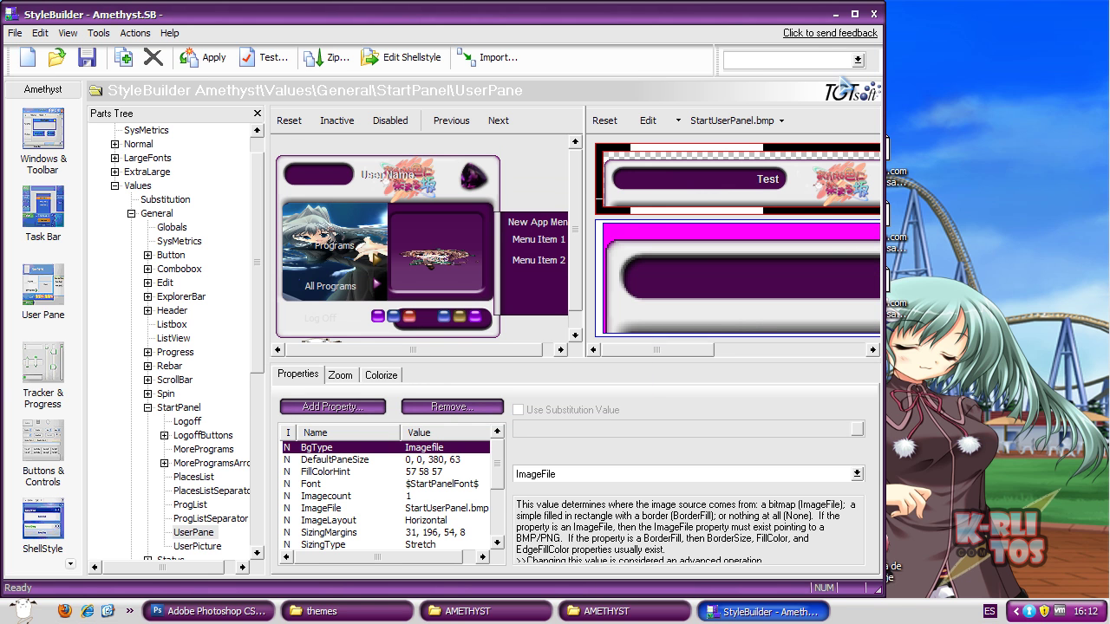
{"action": "left_click", "coordinate": [837, 14]}
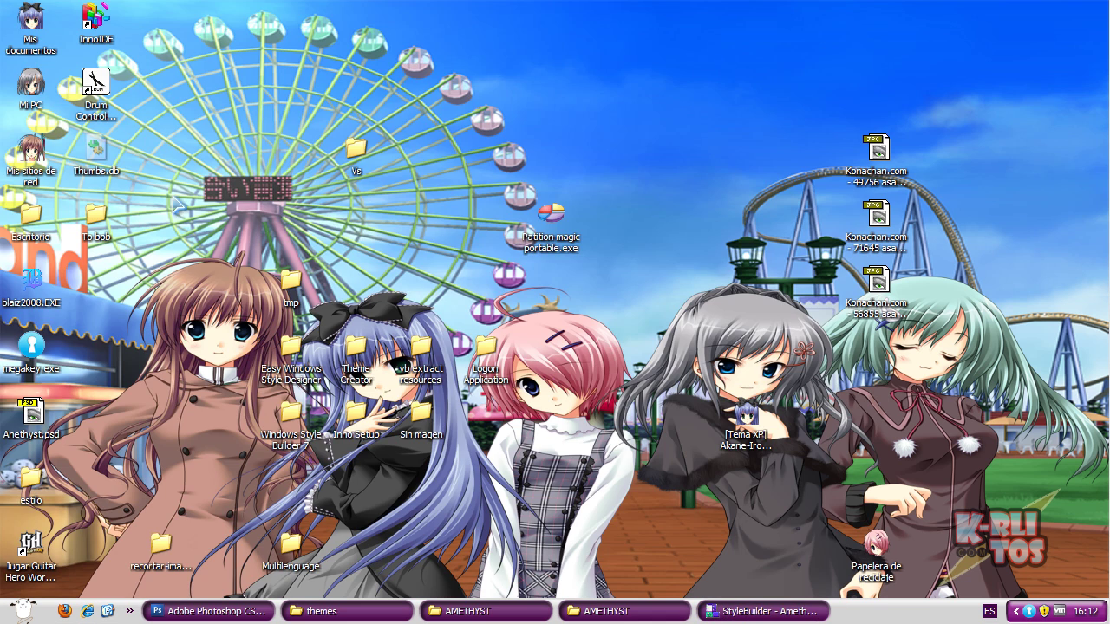
Step: Switch to Photoshop and create a new 700 x 700 pixel document with a transparent background
{"action": "left_click", "coordinate": [218, 610]}
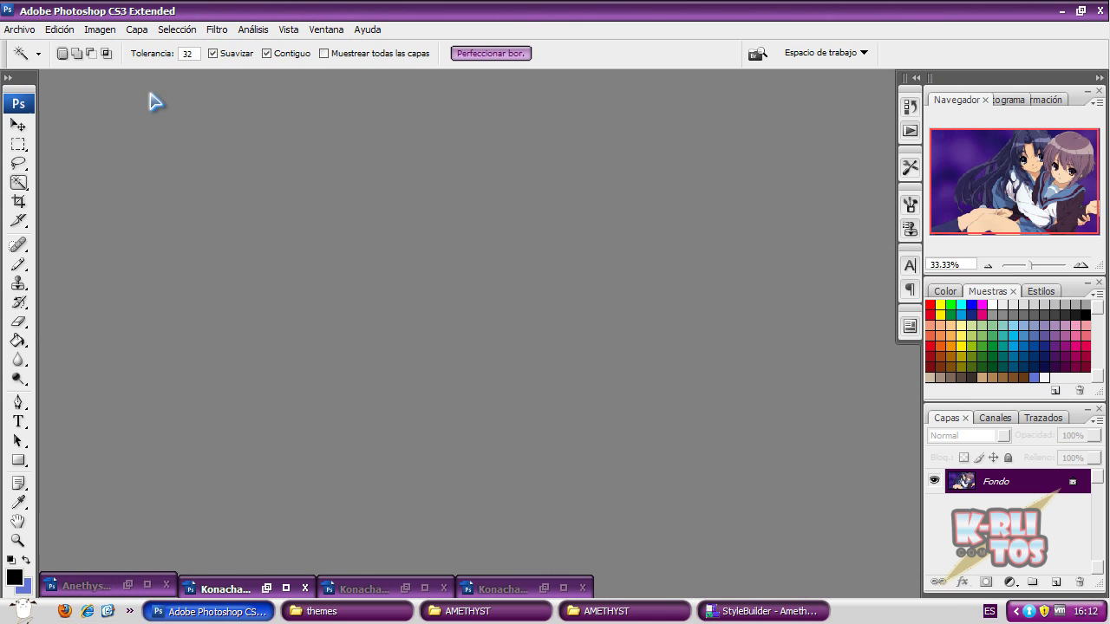
{"action": "left_click", "coordinate": [21, 30]}
{"action": "left_click", "coordinate": [28, 49]}
{"action": "left_click_drag", "start_coordinate": [248, 252], "coordinate": [138, 271]}
{"action": "type", "text": "700"}
{"action": "key", "text": "Tab"}
{"action": "type", "text": "700"}
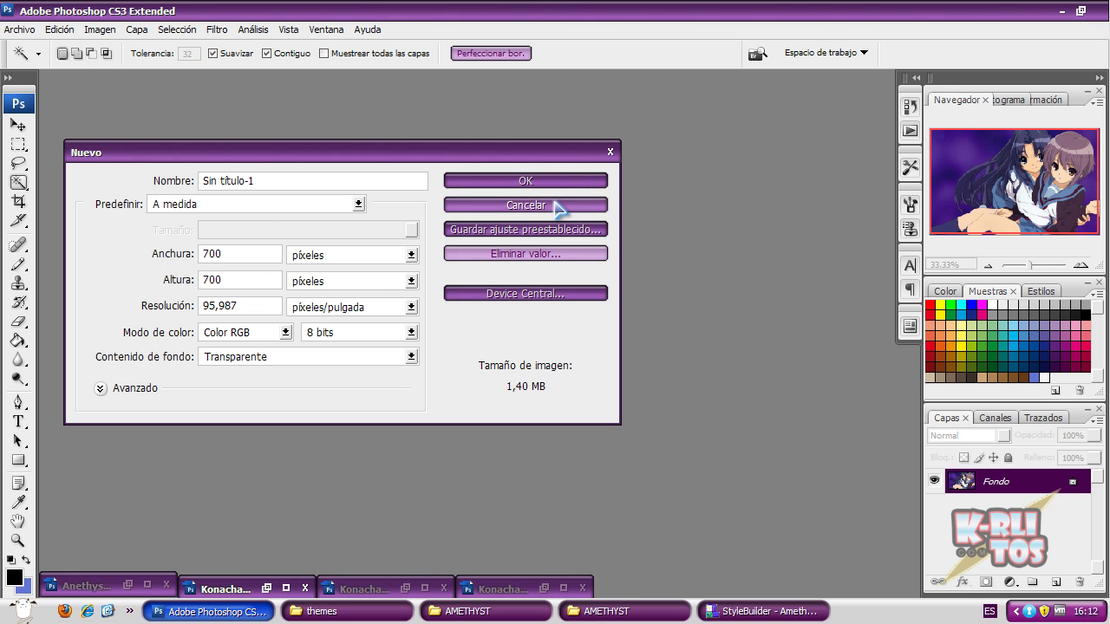
{"action": "left_click", "coordinate": [560, 183]}
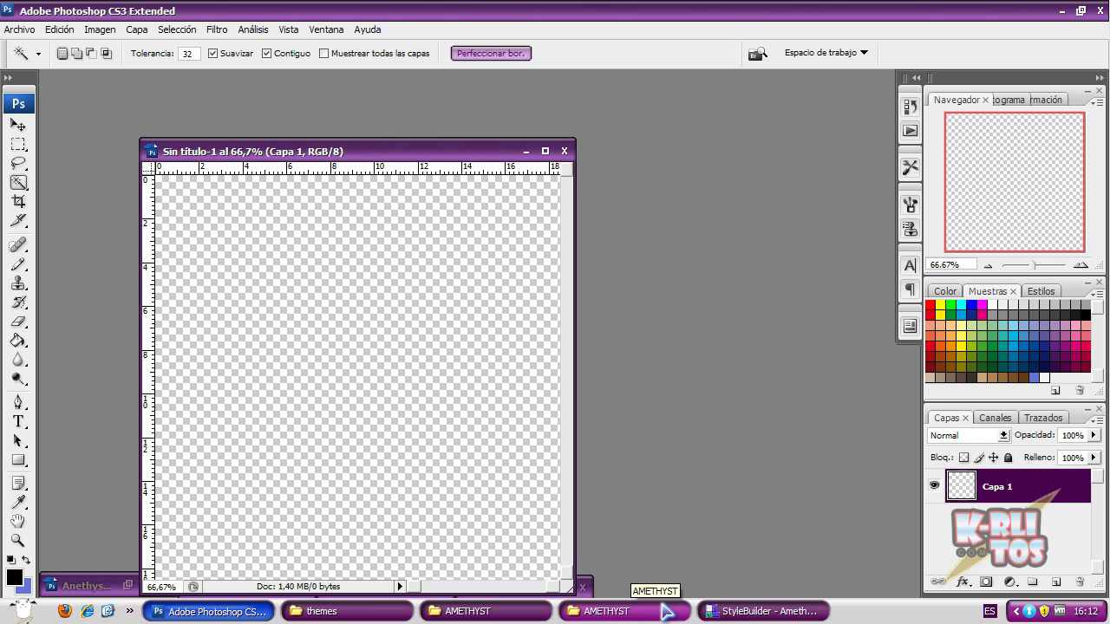
Step: Close both open AMETHYST folder windows and show the desktop
{"action": "right_click", "coordinate": [568, 612]}
{"action": "left_click", "coordinate": [589, 596]}
{"action": "right_click", "coordinate": [545, 611]}
{"action": "left_click", "coordinate": [577, 597]}
{"action": "left_click", "coordinate": [108, 611]}
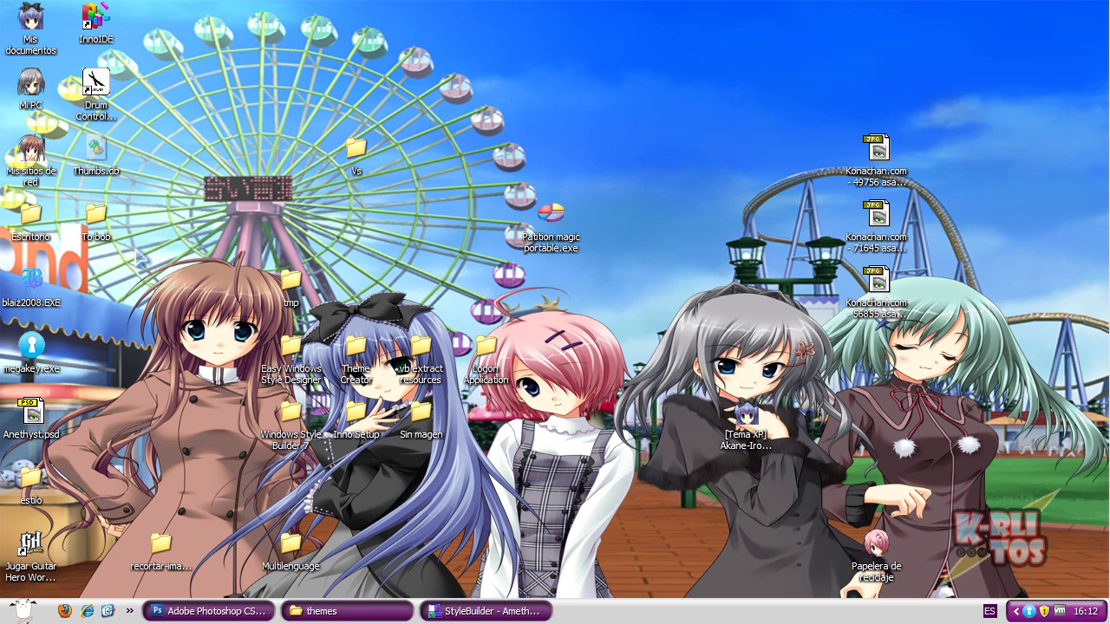
Step: Open the AMETHYST image folder inside the desktop's estilo folder and locate the start panel bitmaps
{"action": "double_click", "coordinate": [31, 479]}
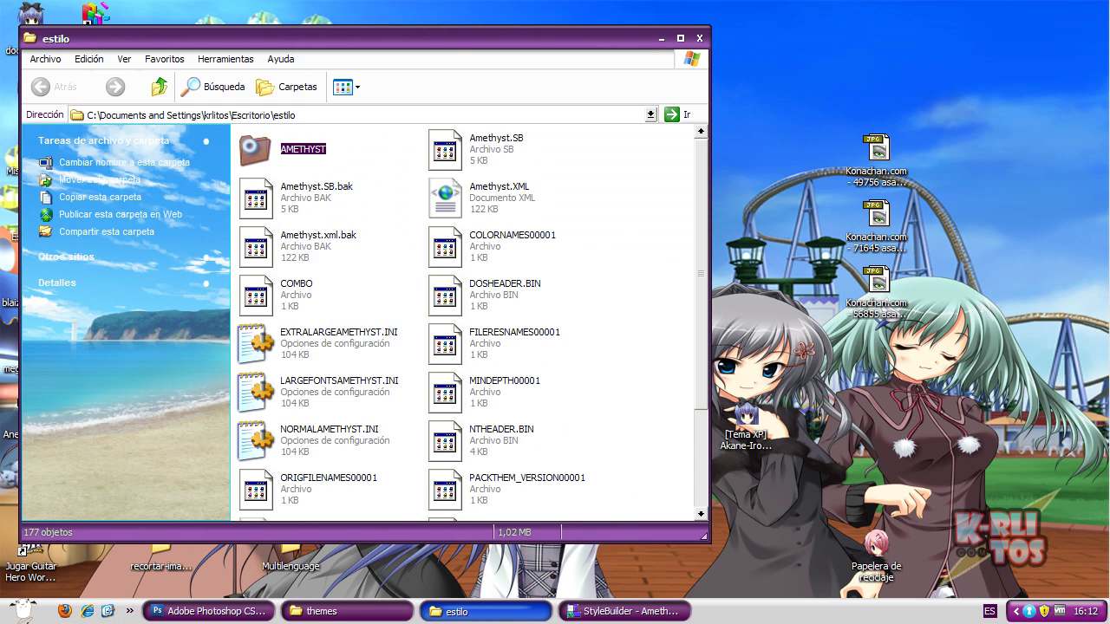
{"action": "double_click", "coordinate": [277, 149]}
{"action": "left_click_drag", "start_coordinate": [701, 156], "coordinate": [700, 354]}
Step: Select the start panel's MFU background, places background, more-programs, logoff and user panel bitmaps and open them in Photoshop
{"action": "left_click", "coordinate": [287, 312]}
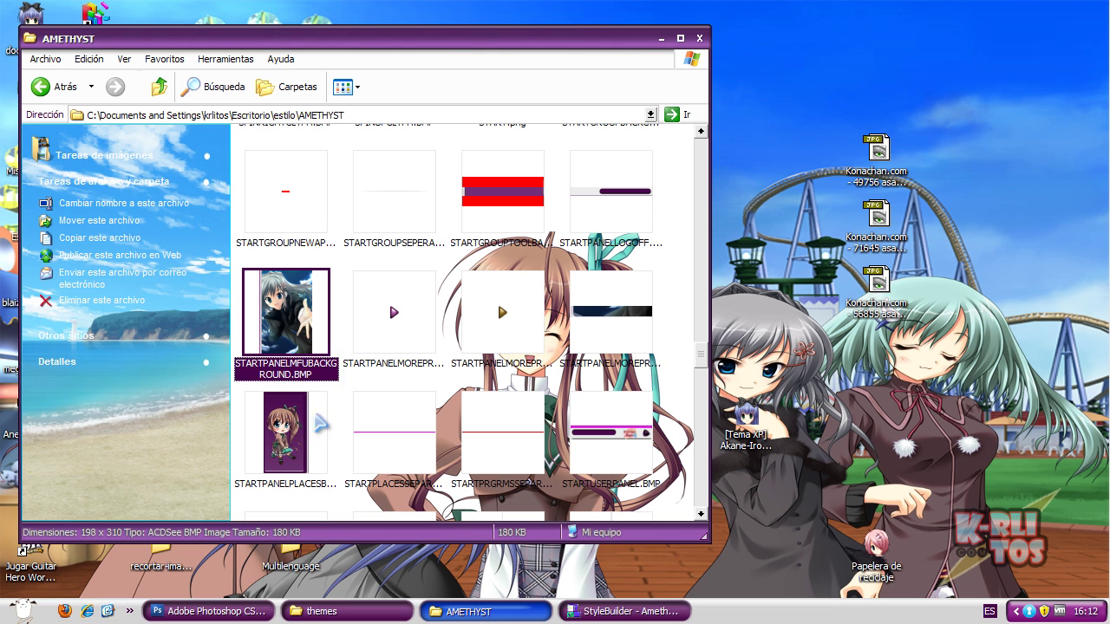
{"action": "left_click", "coordinate": [288, 436], "text": "ctrl"}
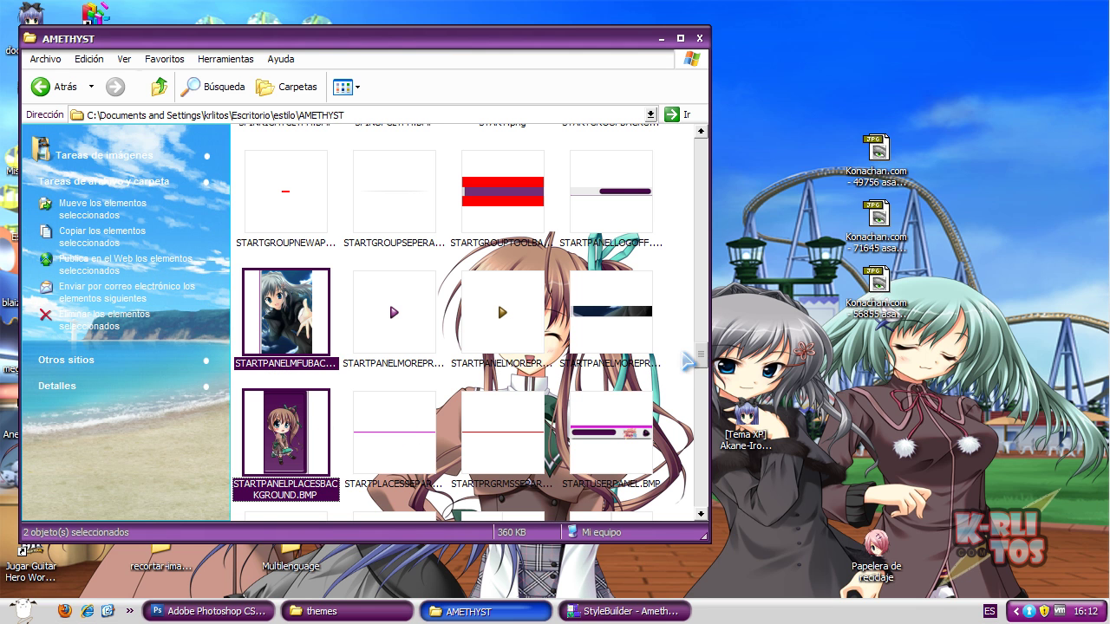
{"action": "left_click", "coordinate": [607, 308], "text": "ctrl"}
{"action": "left_click", "coordinate": [621, 194], "text": "ctrl"}
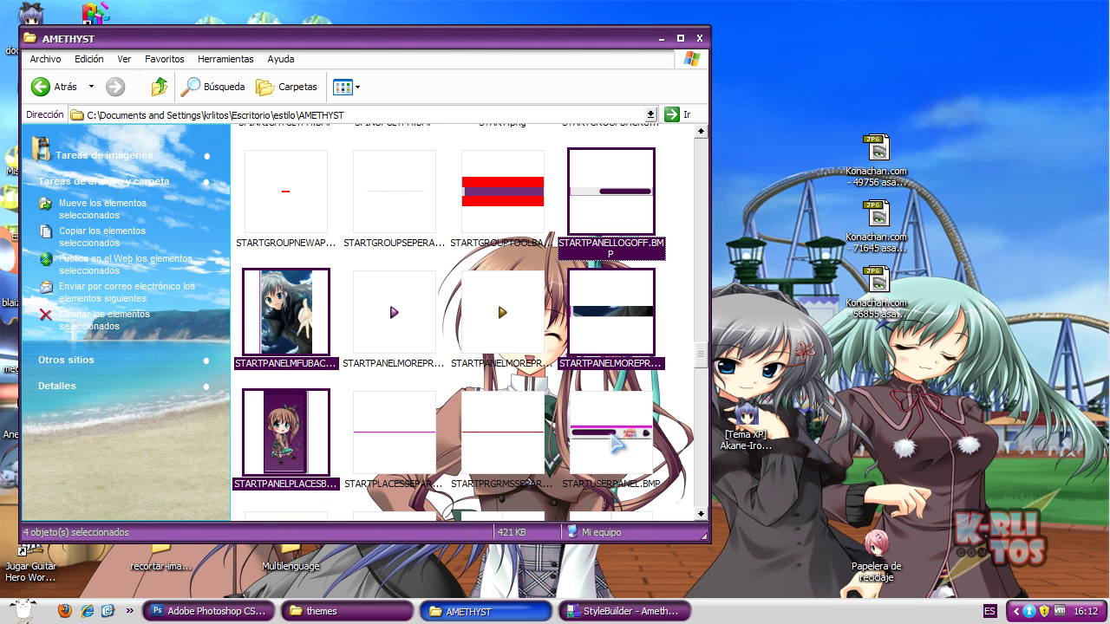
{"action": "left_click", "coordinate": [610, 434], "text": "ctrl"}
{"action": "left_click_drag", "start_coordinate": [614, 426], "coordinate": [478, 319]}
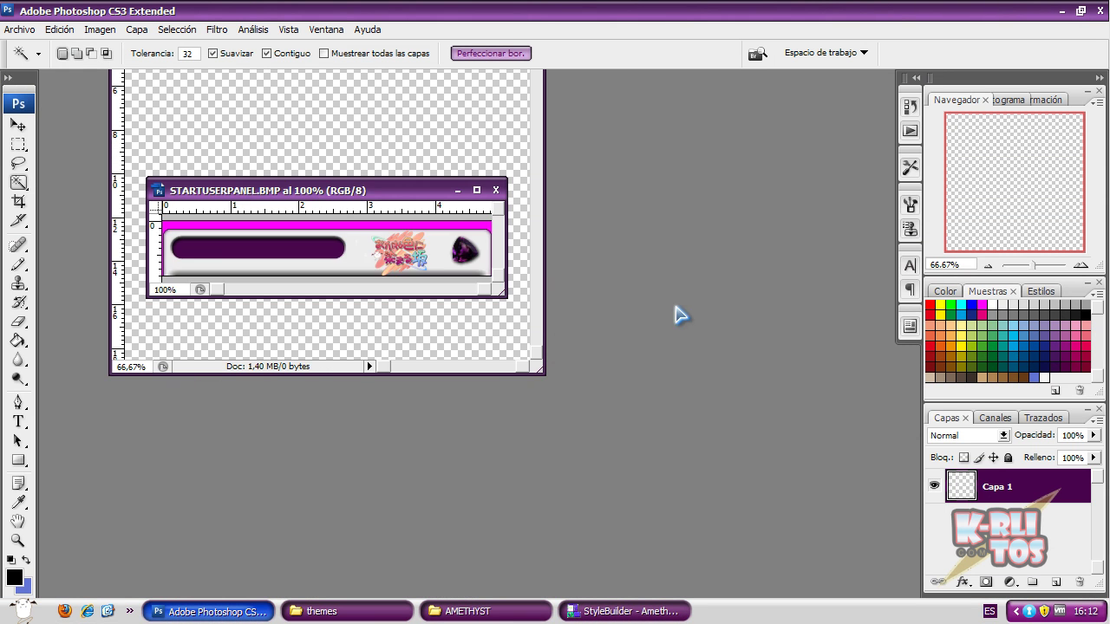
Step: Rearrange the Photoshop windows so that the blank document sits clear of the opened bitmaps
{"action": "double_click", "coordinate": [679, 15]}
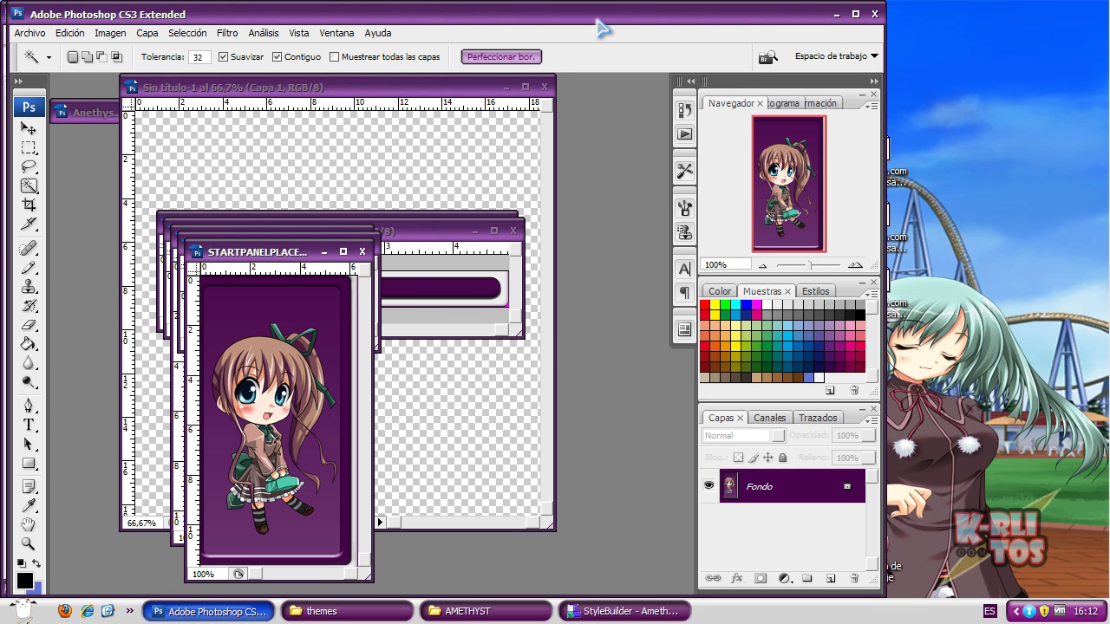
{"action": "double_click", "coordinate": [600, 28]}
{"action": "left_click_drag", "start_coordinate": [275, 87], "coordinate": [578, 105]}
Step: Copy the places background, the more-programs strip and the MFU background onto the blank canvas with the Move tool
{"action": "left_click", "coordinate": [18, 124]}
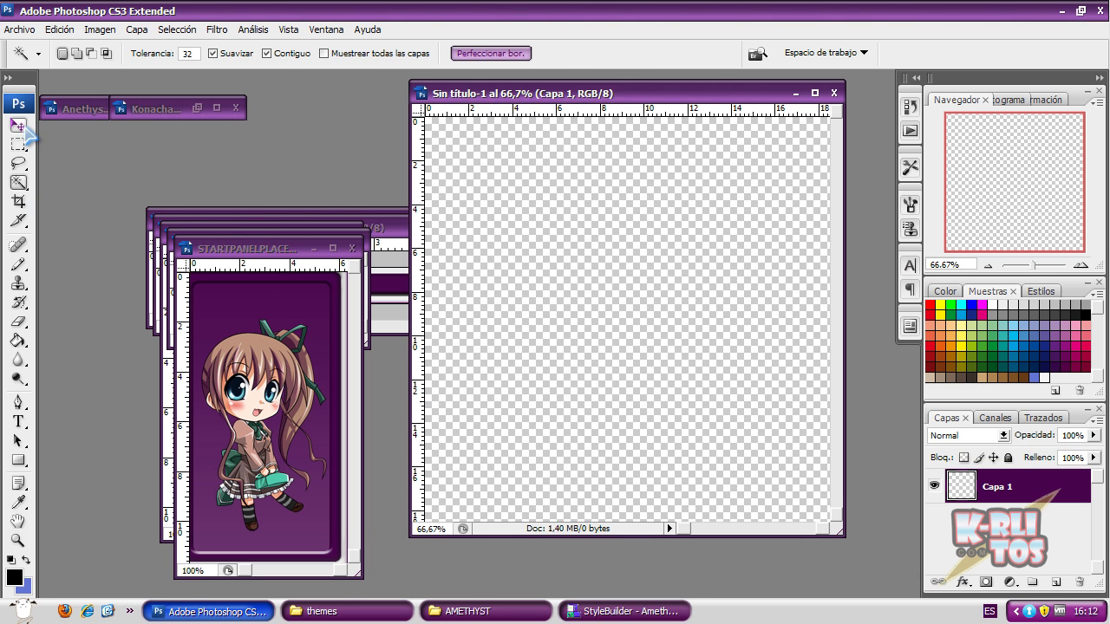
{"action": "left_click_drag", "start_coordinate": [208, 384], "coordinate": [651, 307]}
{"action": "left_click_drag", "start_coordinate": [258, 252], "coordinate": [104, 256]}
{"action": "left_click", "coordinate": [267, 249]}
{"action": "left_click_drag", "start_coordinate": [246, 300], "coordinate": [568, 336]}
{"action": "left_click", "coordinate": [253, 394]}
{"action": "left_click_drag", "start_coordinate": [255, 319], "coordinate": [527, 276]}
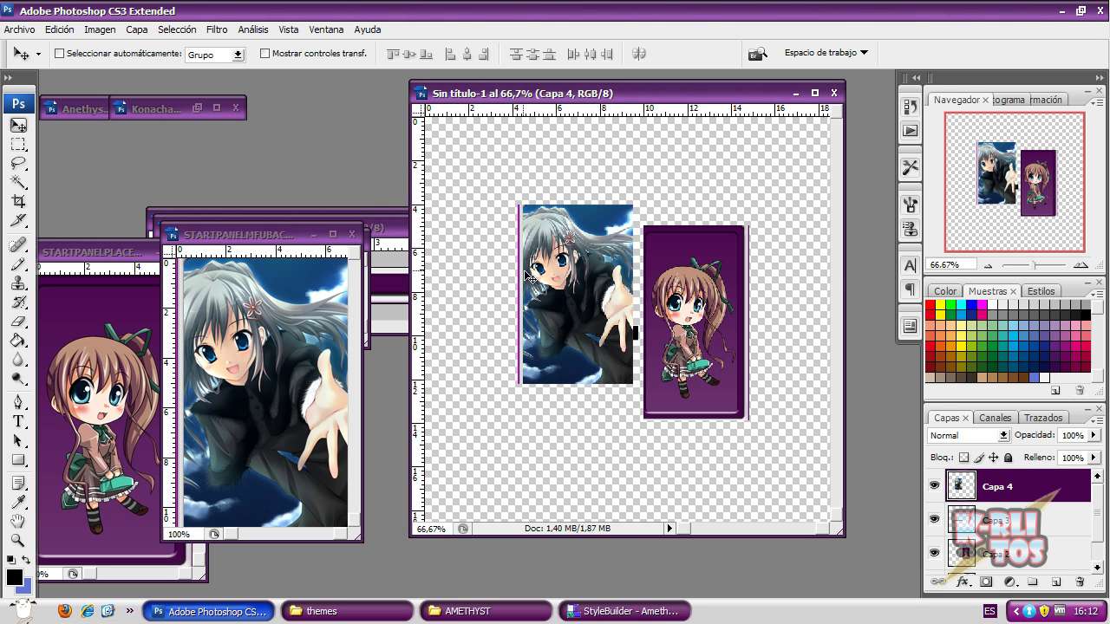
Step: Minimize the source windows already copied and copy the STARTPANELLOGOFF.BMP bar onto the lower part of the canvas
{"action": "left_click", "coordinate": [315, 234]}
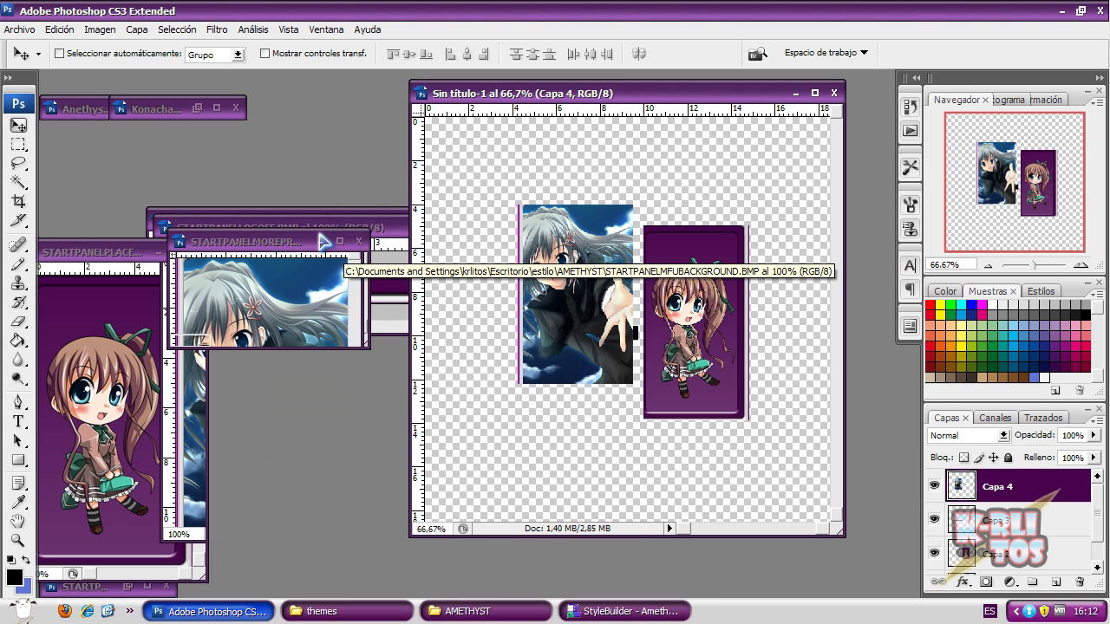
{"action": "left_click", "coordinate": [157, 252]}
{"action": "left_click", "coordinate": [317, 239]}
{"action": "left_click_drag", "start_coordinate": [308, 229], "coordinate": [170, 221]}
{"action": "left_click_drag", "start_coordinate": [256, 291], "coordinate": [586, 442]}
Step: Copy the STARTUSERPANEL.BMP header onto the canvas and align it with the upper-left corner
{"action": "left_click_drag", "start_coordinate": [304, 221], "coordinate": [297, 304]}
{"action": "left_click", "coordinate": [316, 222]}
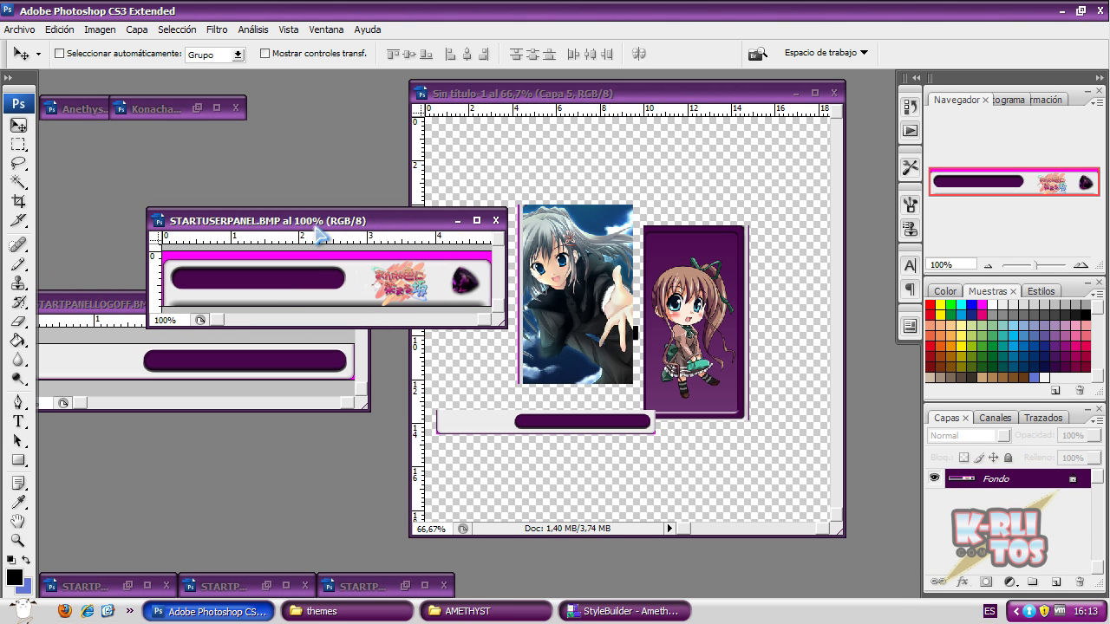
{"action": "left_click_drag", "start_coordinate": [496, 229], "coordinate": [526, 133]}
{"action": "mouse_move", "coordinate": [594, 265]}
{"action": "left_mouse_down"}
{"action": "mouse_move", "coordinate": [489, 225]}
{"action": "mouse_move", "coordinate": [596, 267]}
{"action": "left_mouse_up"}
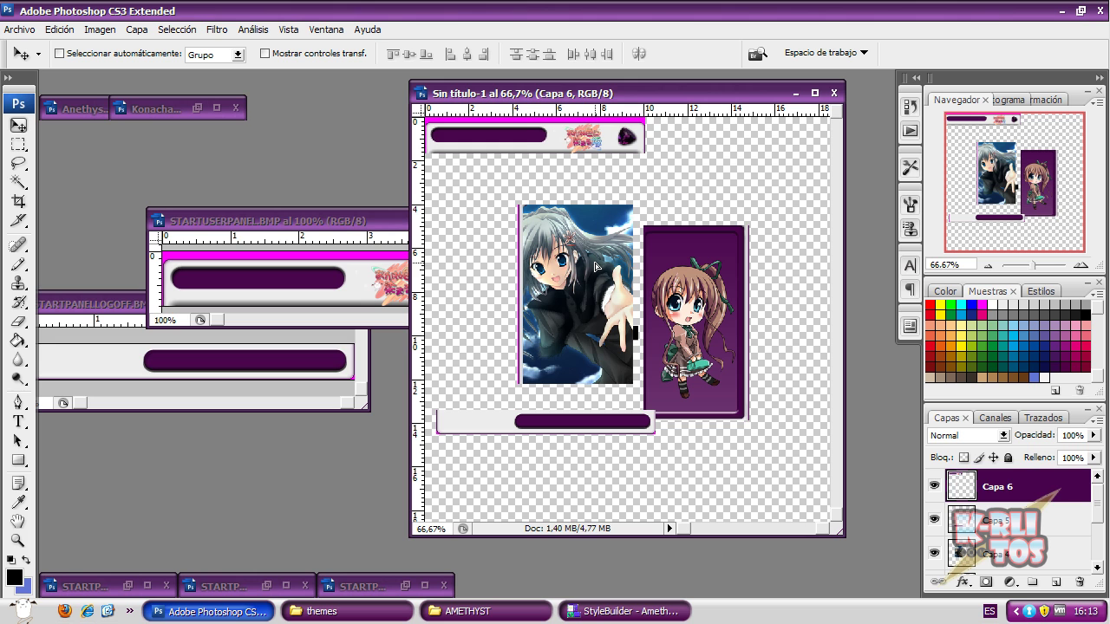
Step: Move the MFU background layer, Capa 4, directly beneath the left half of the user panel header
{"action": "left_click", "coordinate": [996, 525]}
{"action": "left_click", "coordinate": [1037, 563]}
{"action": "left_click_drag", "start_coordinate": [578, 309], "coordinate": [484, 257]}
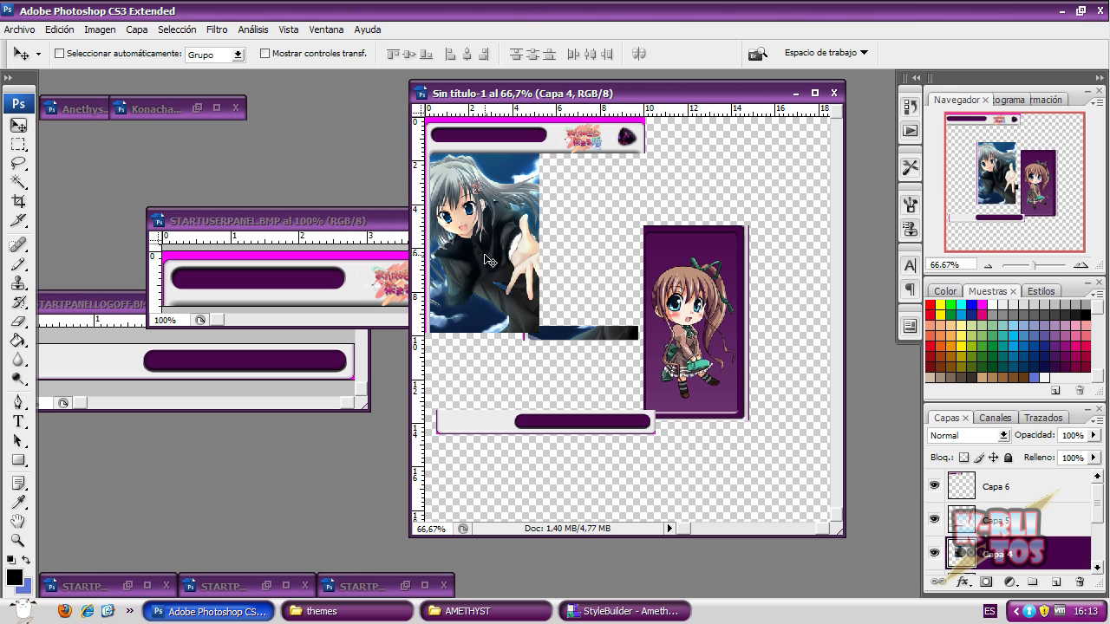
Step: Place the places background beside the MFU background and fit the more-programs strip beneath the MFU background
{"action": "left_click_drag", "start_coordinate": [1096, 505], "coordinate": [1097, 531]}
{"action": "left_click", "coordinate": [996, 525]}
{"action": "left_click", "coordinate": [993, 552]}
{"action": "left_click_drag", "start_coordinate": [698, 369], "coordinate": [508, 378]}
{"action": "left_click", "coordinate": [995, 520]}
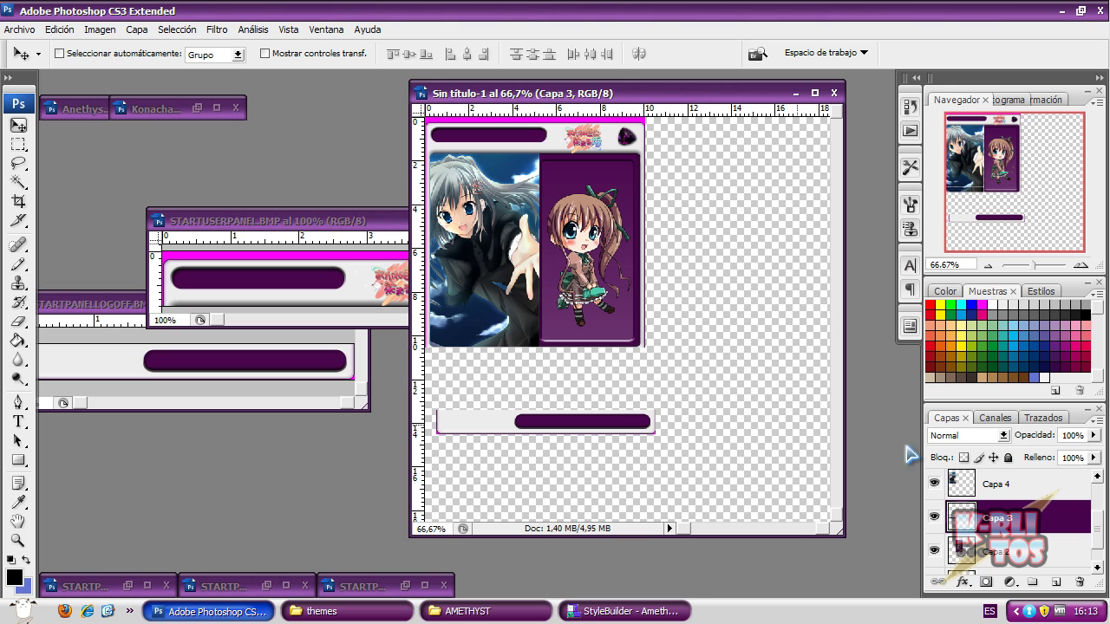
Step: Move the logoff bar layer, Capa 5, up against the lower edge of the assembled start panel
{"action": "left_click", "coordinate": [1080, 543]}
{"action": "left_click_drag", "start_coordinate": [1097, 527], "coordinate": [1098, 489]}
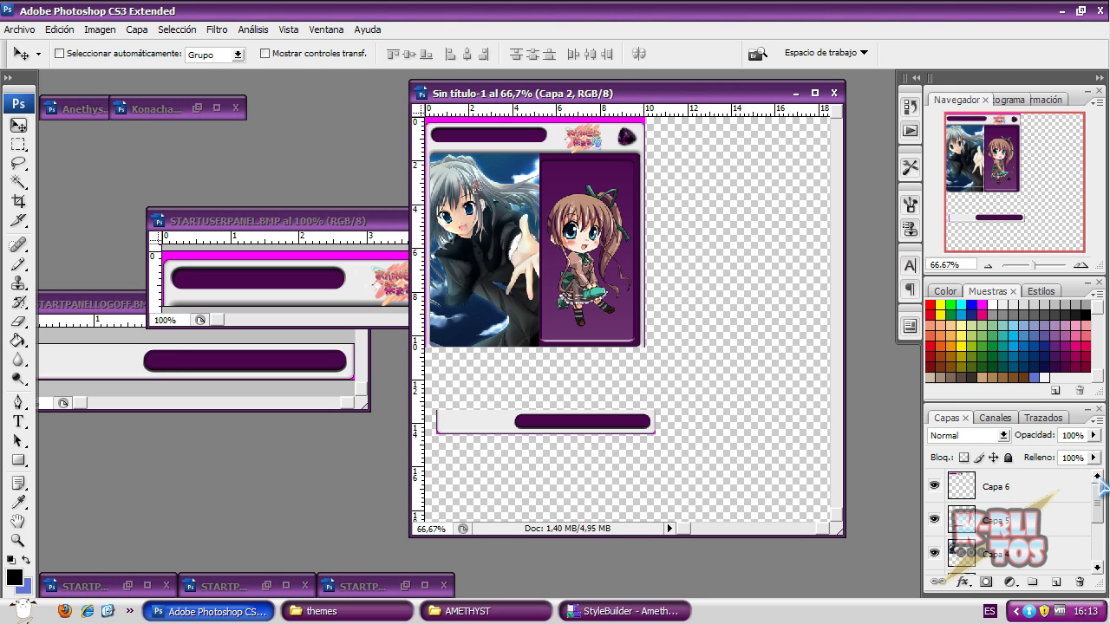
{"action": "left_click", "coordinate": [1016, 518]}
{"action": "left_click_drag", "start_coordinate": [666, 453], "coordinate": [657, 391]}
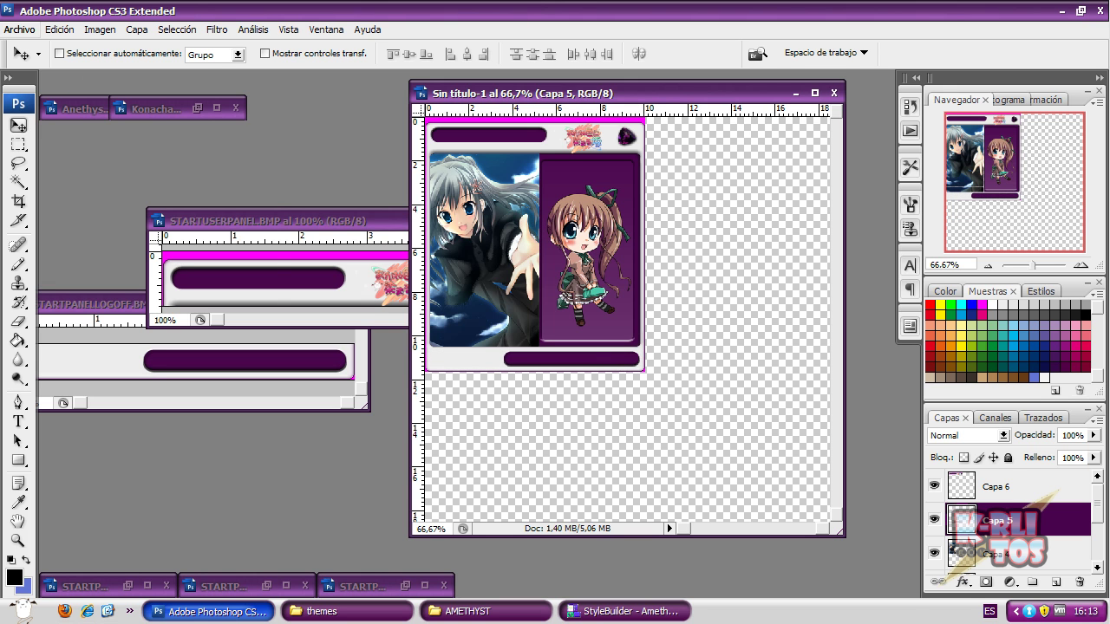
Step: Trim the canvas on all four sides based on transparent pixels
{"action": "left_click", "coordinate": [99, 29]}
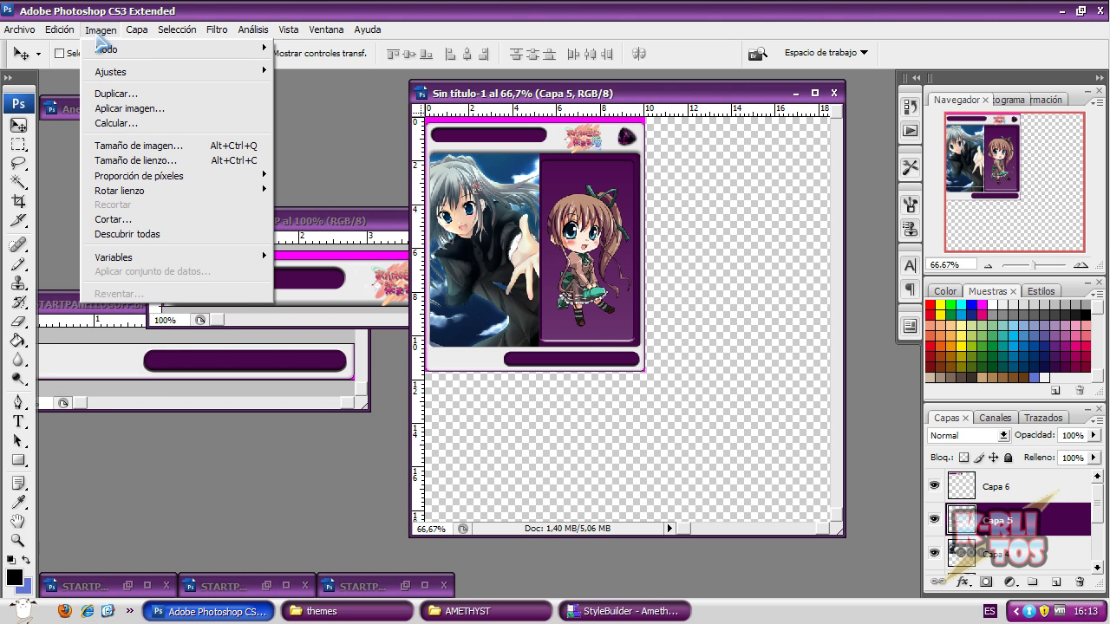
{"action": "left_click", "coordinate": [130, 220]}
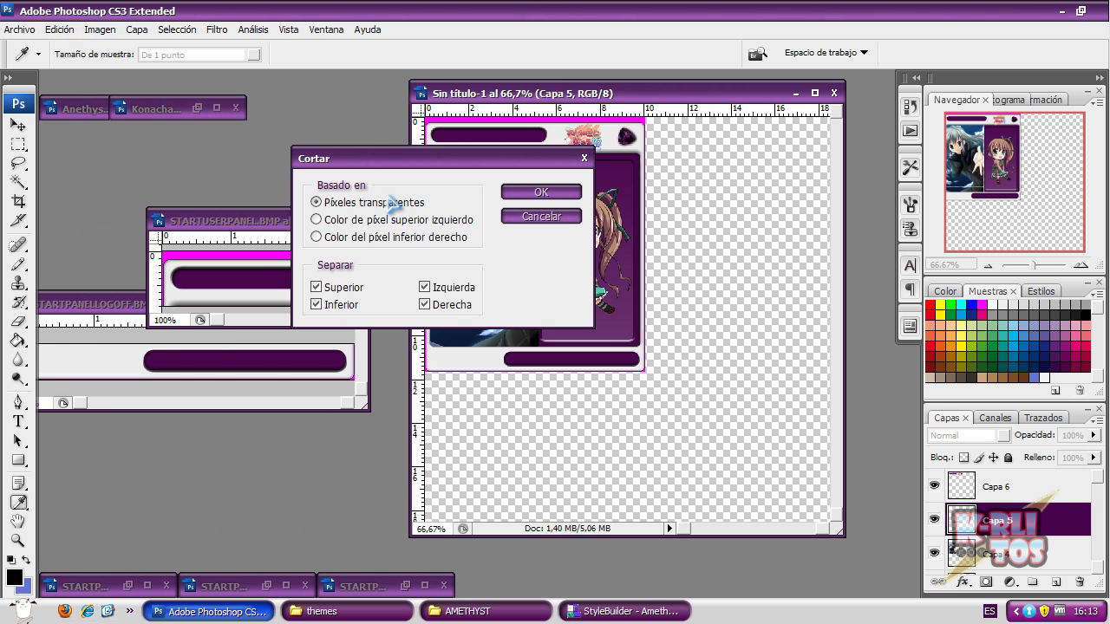
{"action": "left_click", "coordinate": [529, 194]}
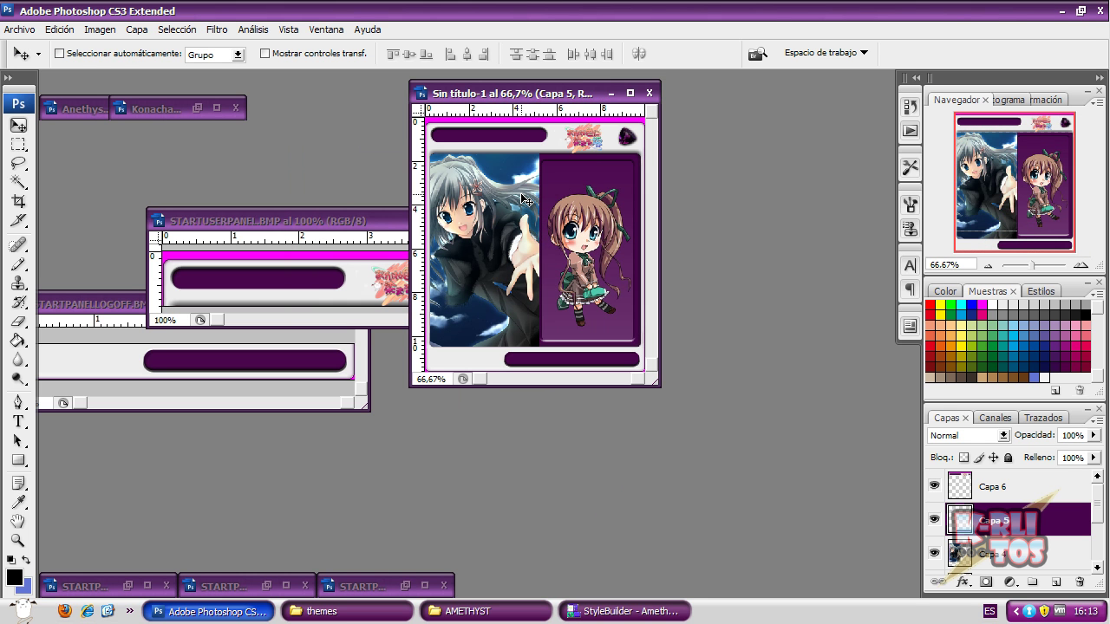
{"action": "left_click_drag", "start_coordinate": [660, 379], "coordinate": [841, 526]}
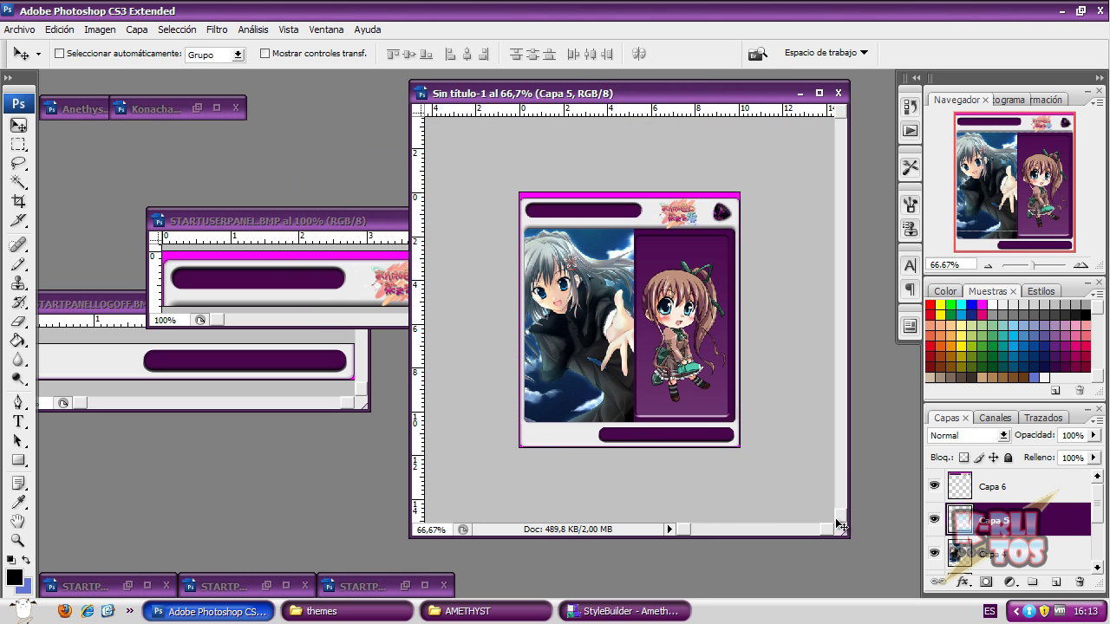
{"action": "left_click_drag", "start_coordinate": [1036, 268], "coordinate": [1036, 270]}
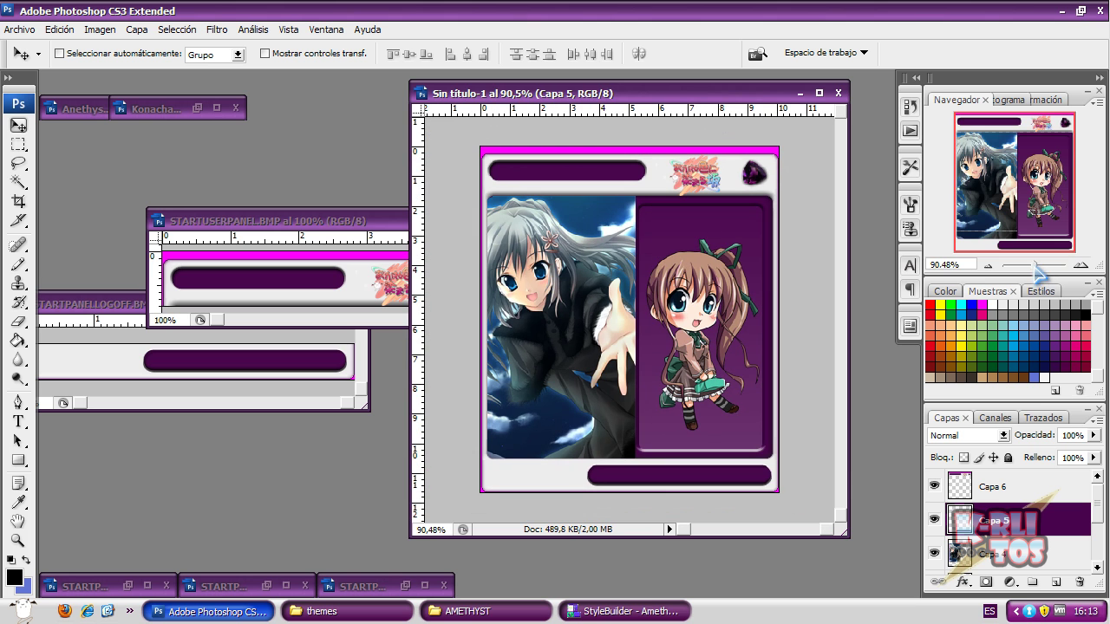
Step: Minimize the STARTUSERPANEL.BMP and STARTPANELLOGOFF.BMP windows and move the Sin título-1 document into the freed workspace
{"action": "left_click", "coordinate": [286, 221]}
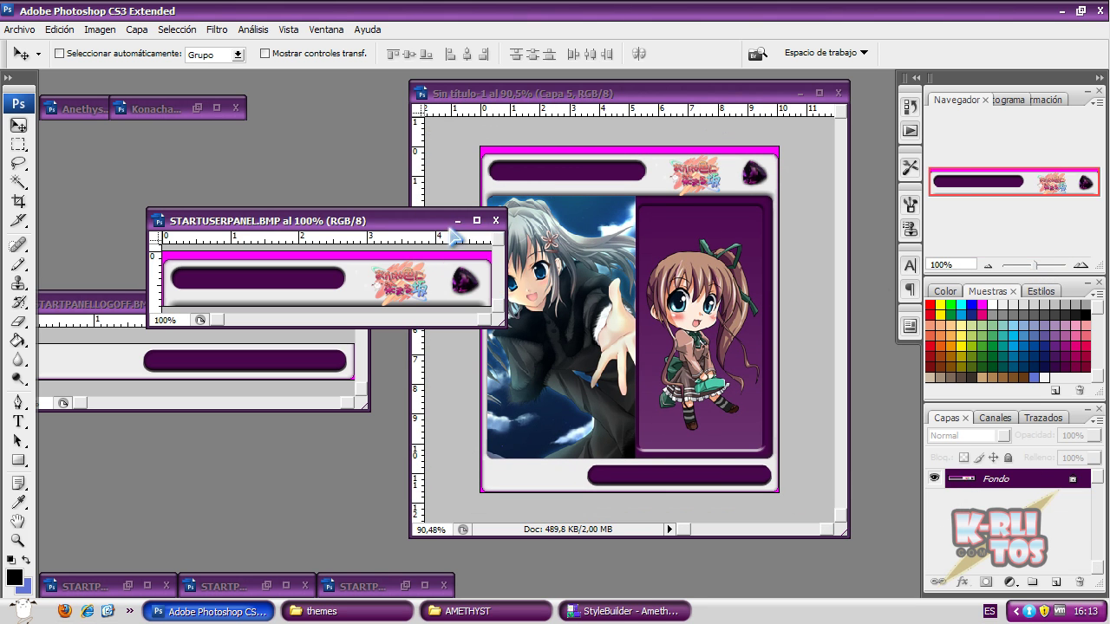
{"action": "left_click", "coordinate": [457, 221]}
{"action": "left_click", "coordinate": [319, 309]}
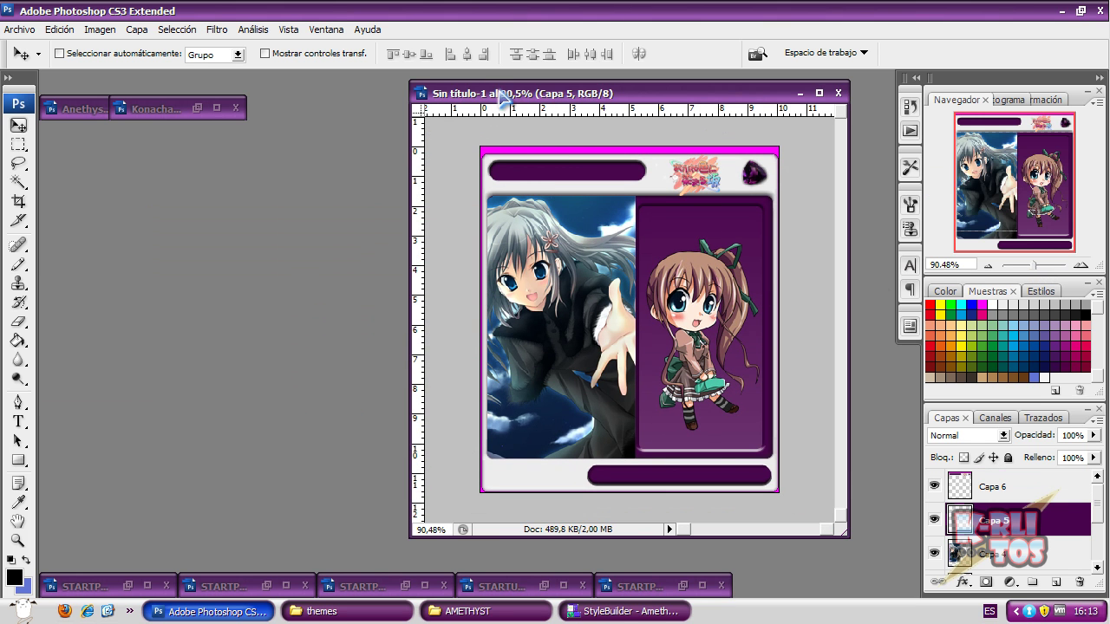
{"action": "left_click_drag", "start_coordinate": [497, 94], "coordinate": [305, 114]}
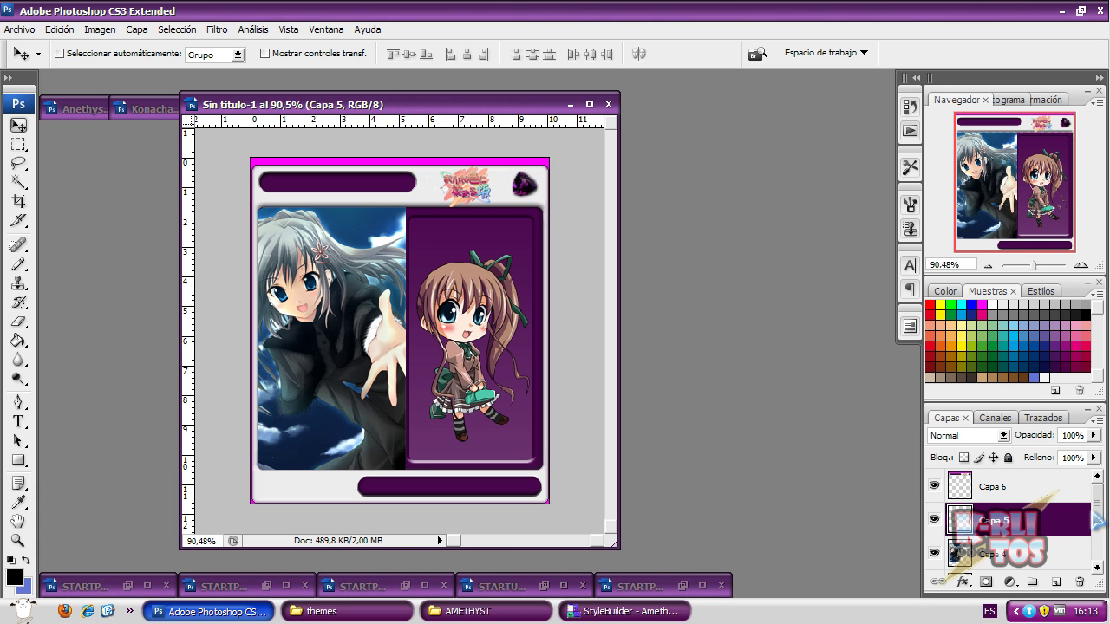
Step: Hide every start menu layer except the user panel header, and make that layer, Capa 6, active
{"action": "left_click_drag", "start_coordinate": [1096, 518], "coordinate": [1096, 563]}
{"action": "left_click_drag", "start_coordinate": [929, 528], "coordinate": [942, 500]}
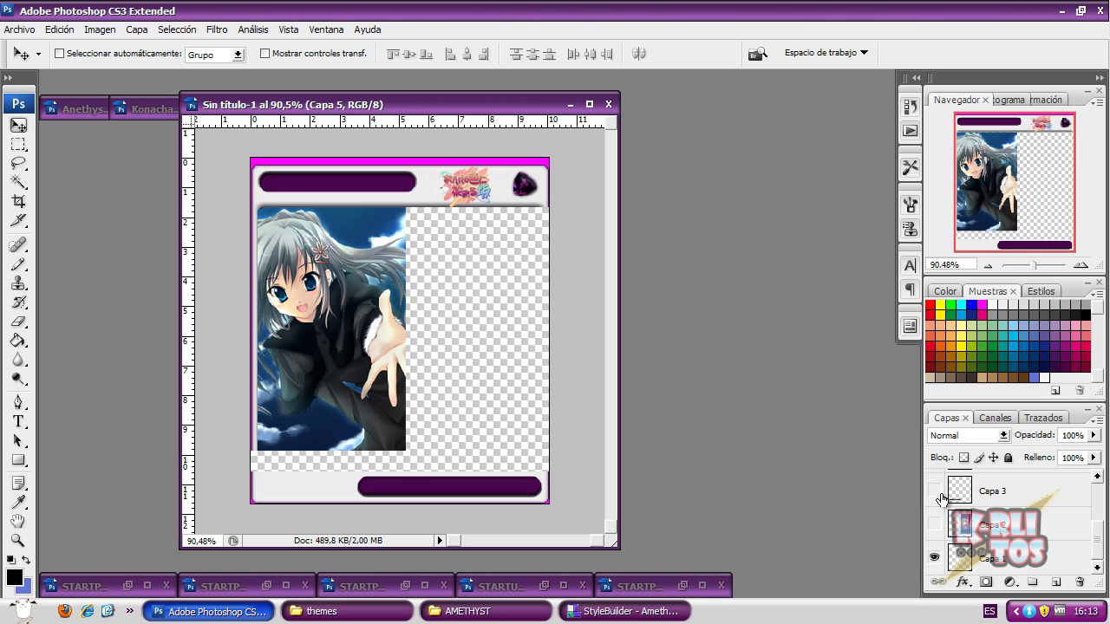
{"action": "scroll", "coordinate": [957, 530], "scroll_direction": "up", "scroll_amount": 3}
{"action": "left_click", "coordinate": [933, 552]}
{"action": "left_click", "coordinate": [933, 516]}
{"action": "left_click", "coordinate": [994, 481]}
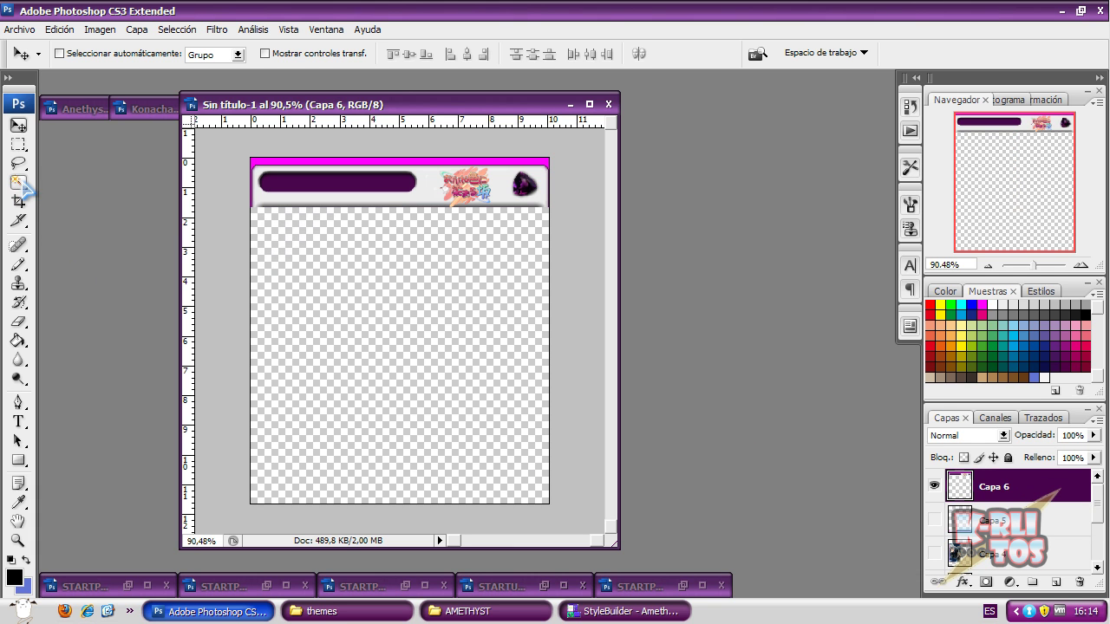
Step: Select the header's shape by inverting a Magic Wand selection of the transparent area, and fill it with black on a new layer
{"action": "left_click", "coordinate": [18, 182]}
{"action": "left_click", "coordinate": [406, 283]}
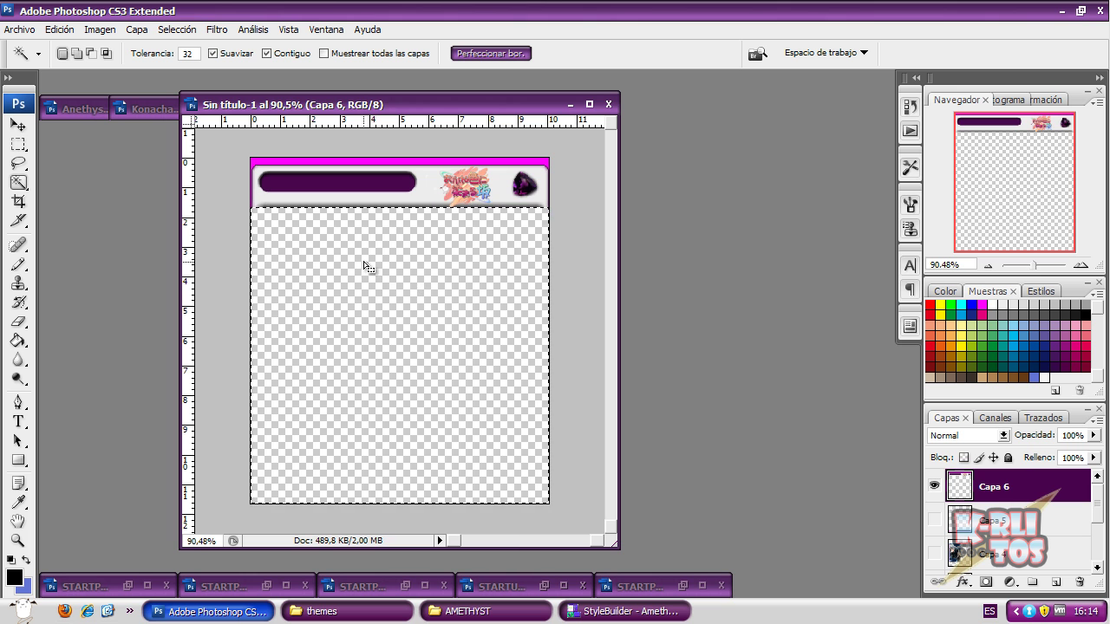
{"action": "right_click", "coordinate": [365, 263]}
{"action": "left_click", "coordinate": [475, 374]}
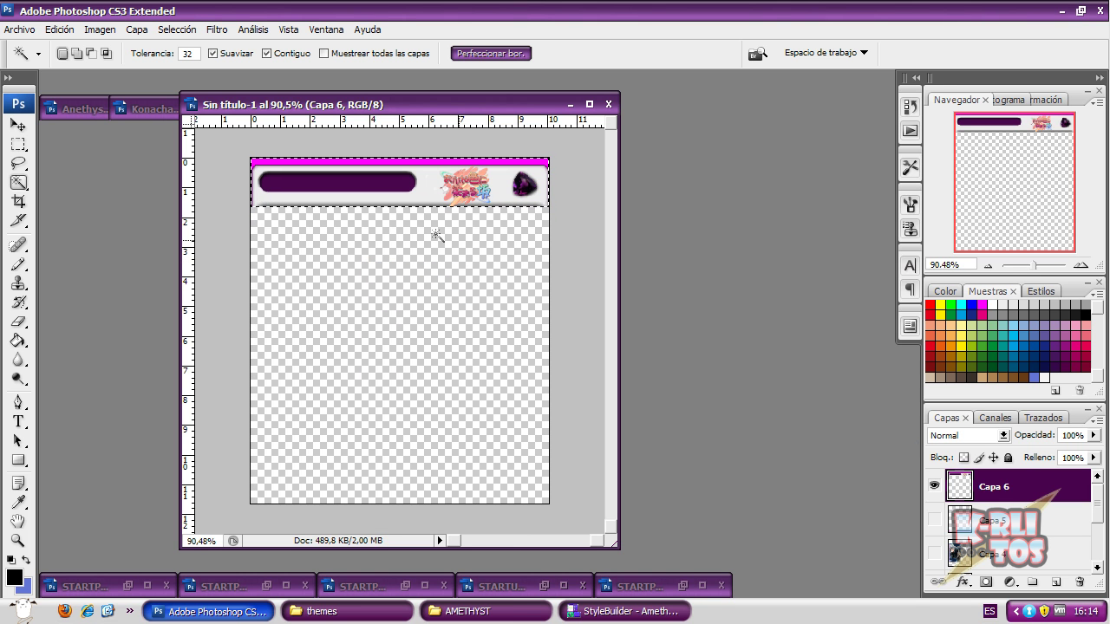
{"action": "left_click", "coordinate": [1056, 582]}
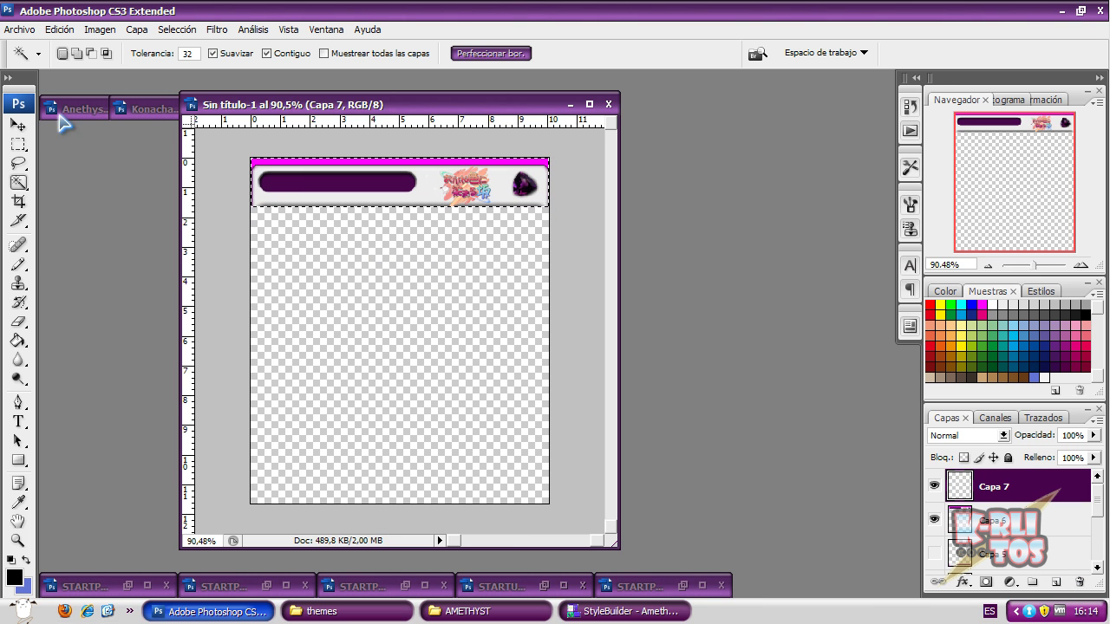
{"action": "left_click", "coordinate": [18, 340]}
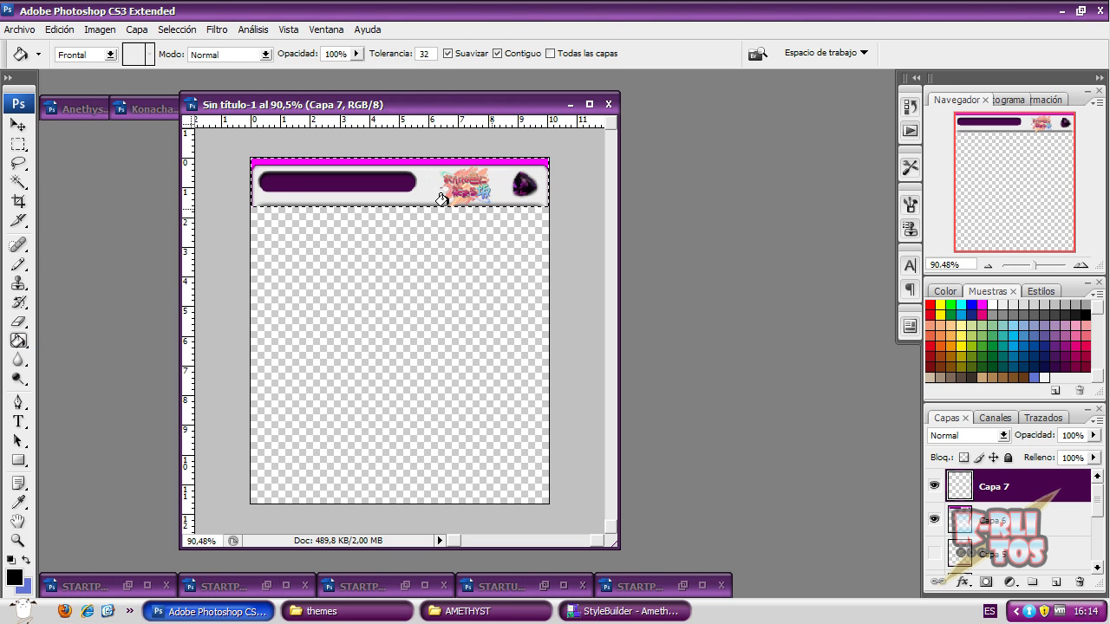
{"action": "left_click", "coordinate": [352, 178]}
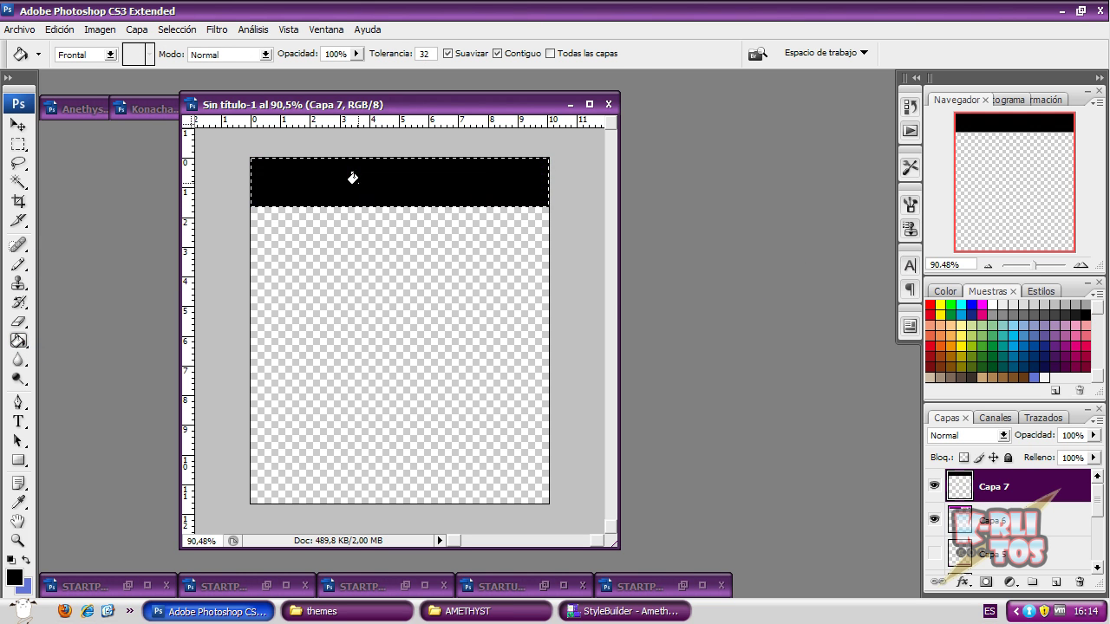
Step: Hide Capa 7 and Capa 6, and show only the logoff bar layer, Capa 5, as the active layer
{"action": "left_click", "coordinate": [934, 485]}
{"action": "left_click", "coordinate": [933, 519]}
{"action": "left_click", "coordinate": [1009, 553]}
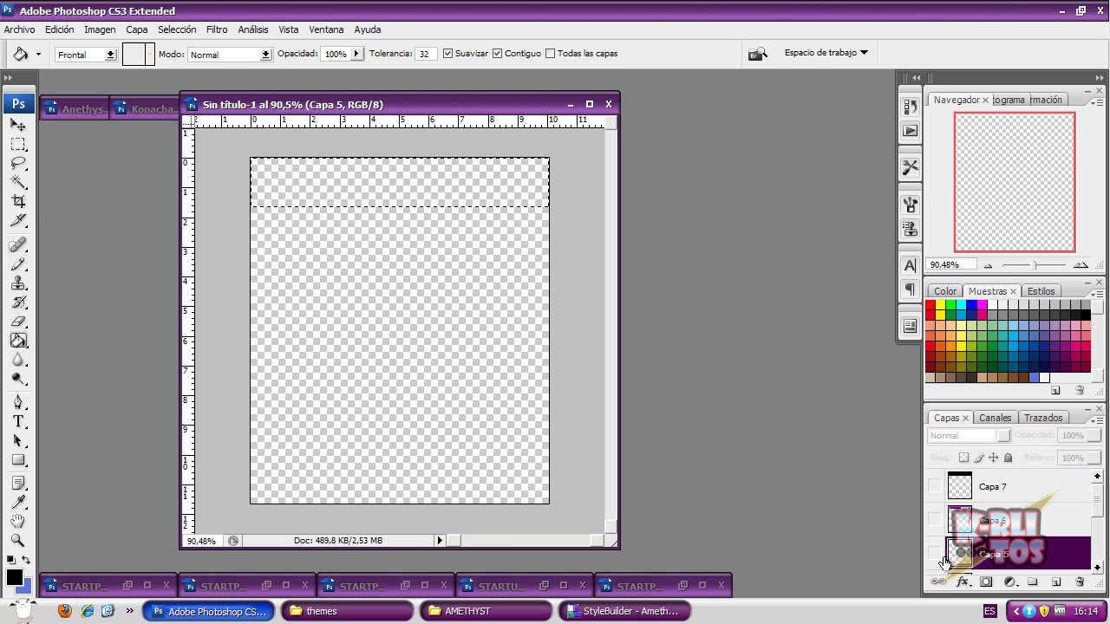
{"action": "left_click", "coordinate": [933, 553]}
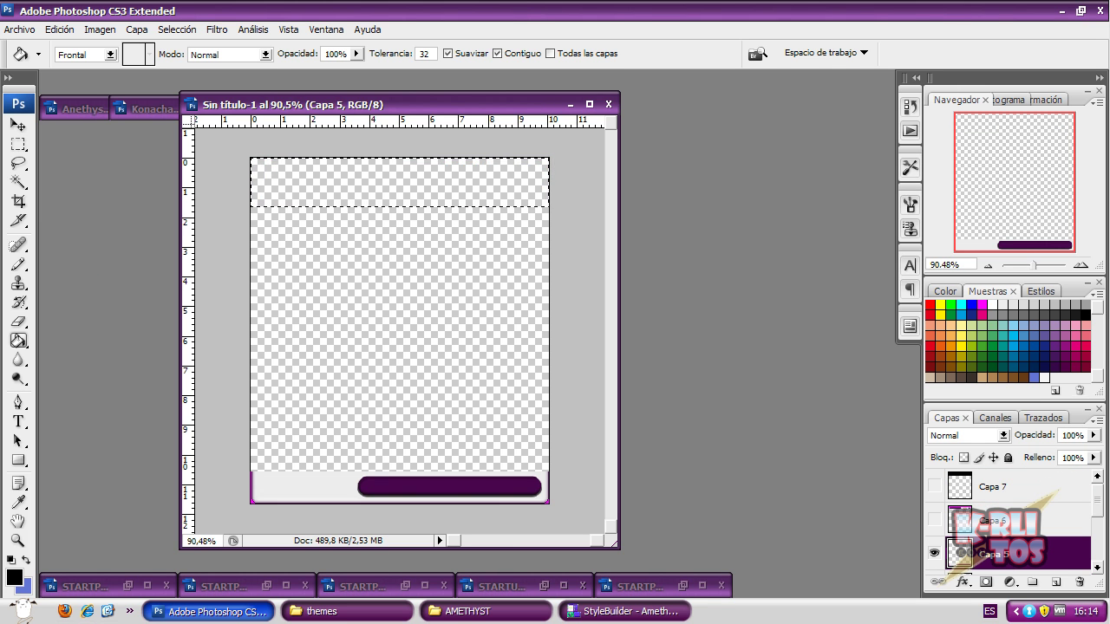
Step: Fill the logoff bar's shape with black on a new layer via an inverted Magic Wand selection, and place that layer directly above Capa 6
{"action": "left_click", "coordinate": [18, 181]}
{"action": "left_click", "coordinate": [348, 311]}
{"action": "right_click", "coordinate": [429, 318]}
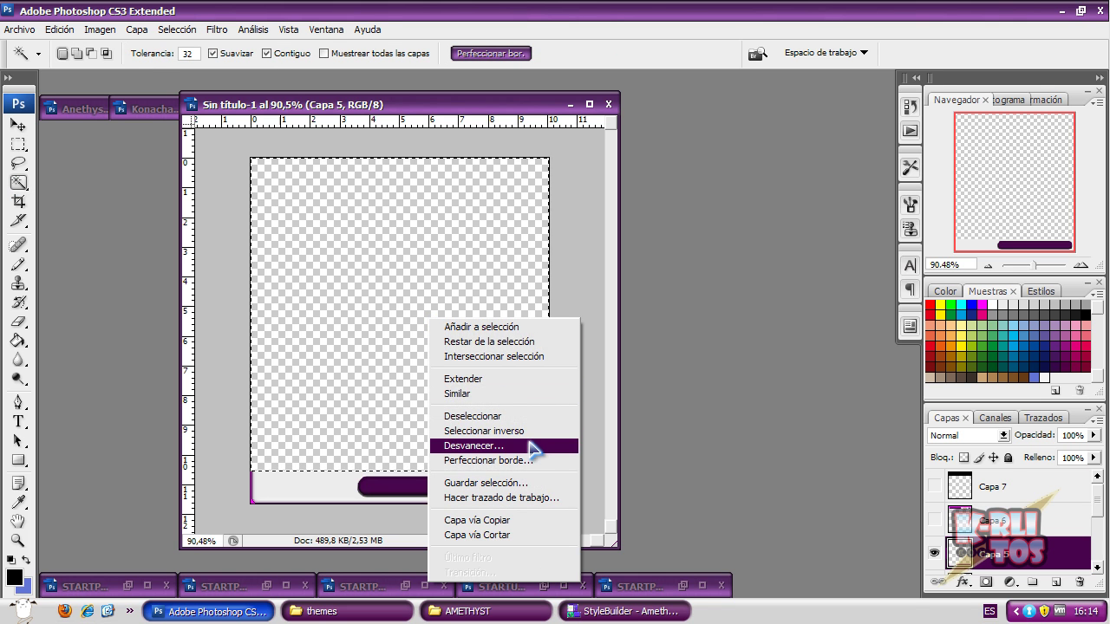
{"action": "left_click", "coordinate": [498, 431]}
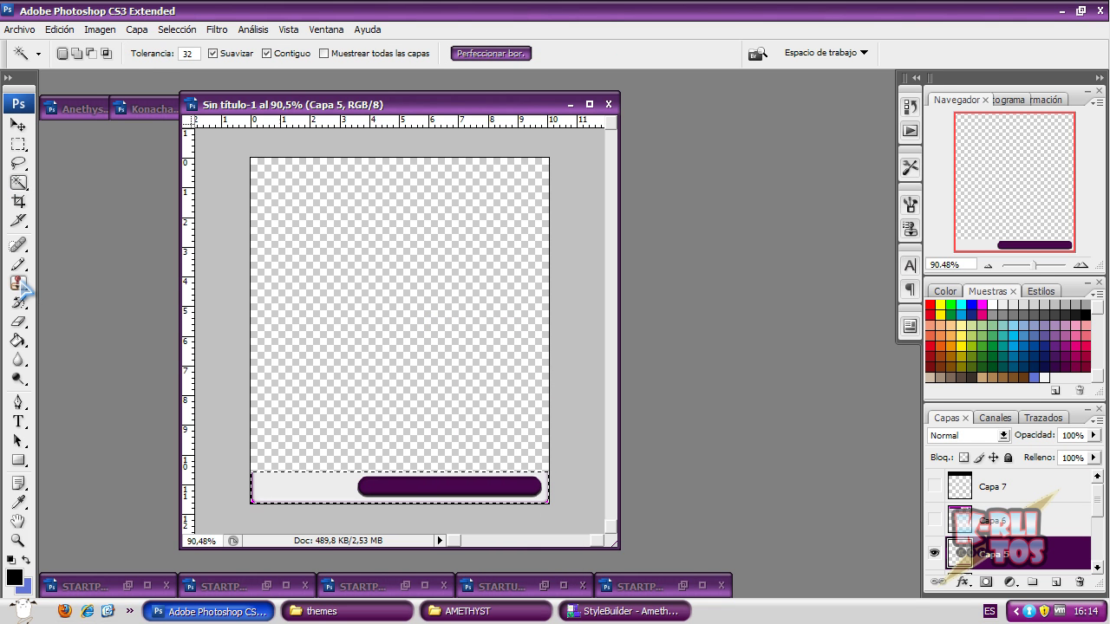
{"action": "left_click", "coordinate": [19, 341]}
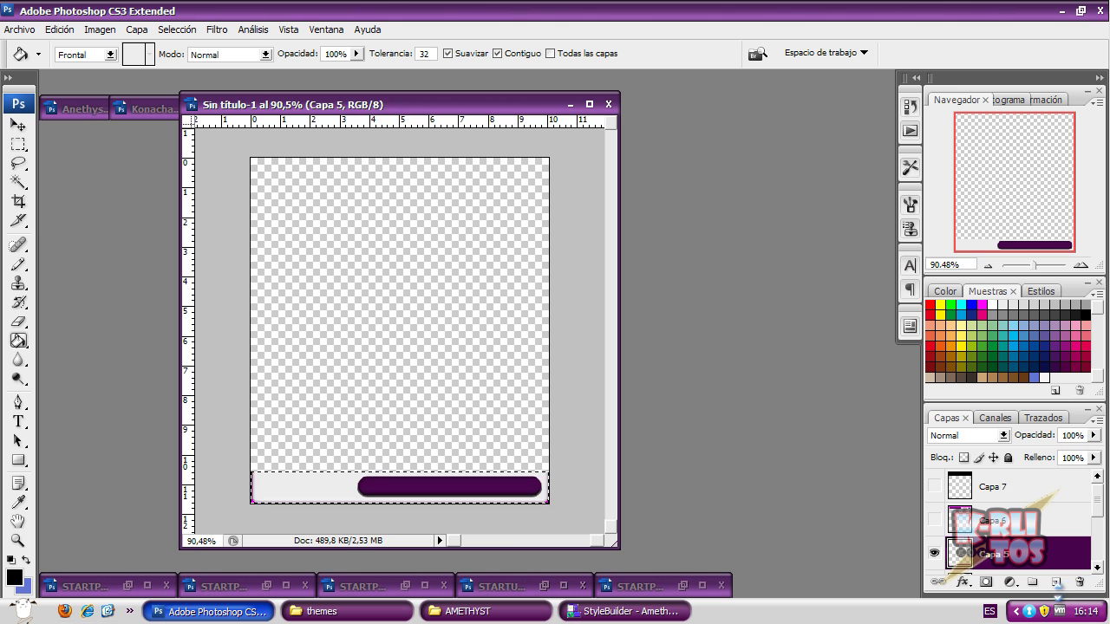
{"action": "left_click", "coordinate": [373, 497]}
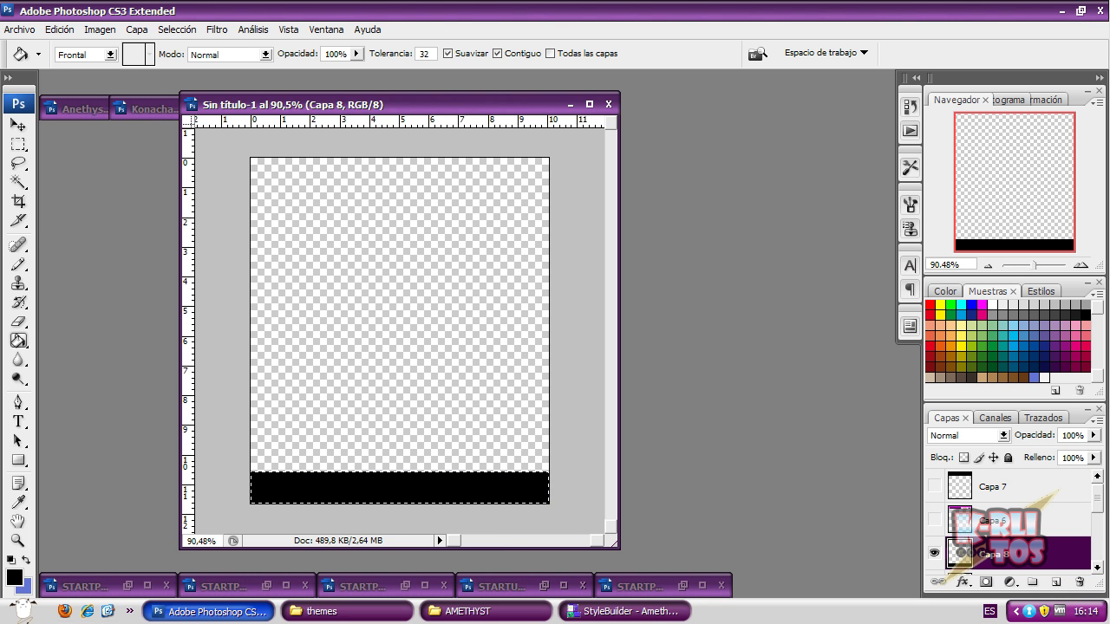
{"action": "left_click_drag", "start_coordinate": [1023, 559], "coordinate": [1096, 527]}
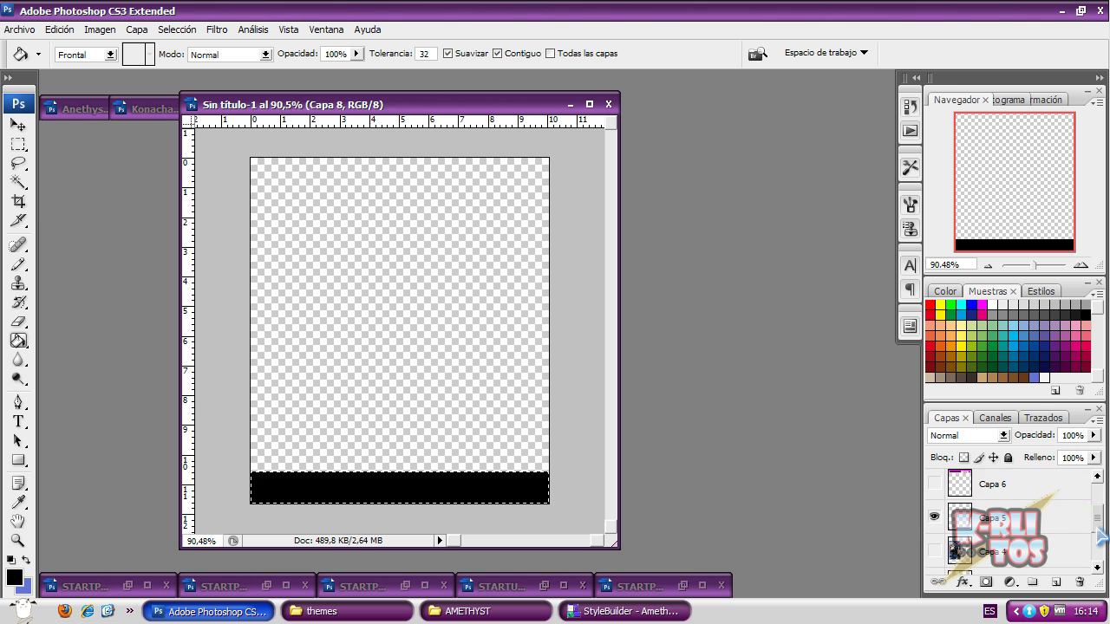
Step: Show and activate the MFU background layer, Capa 4, and hide Capa 5 and the black logoff layer, Capa 8
{"action": "left_click", "coordinate": [933, 553]}
{"action": "left_click", "coordinate": [957, 552]}
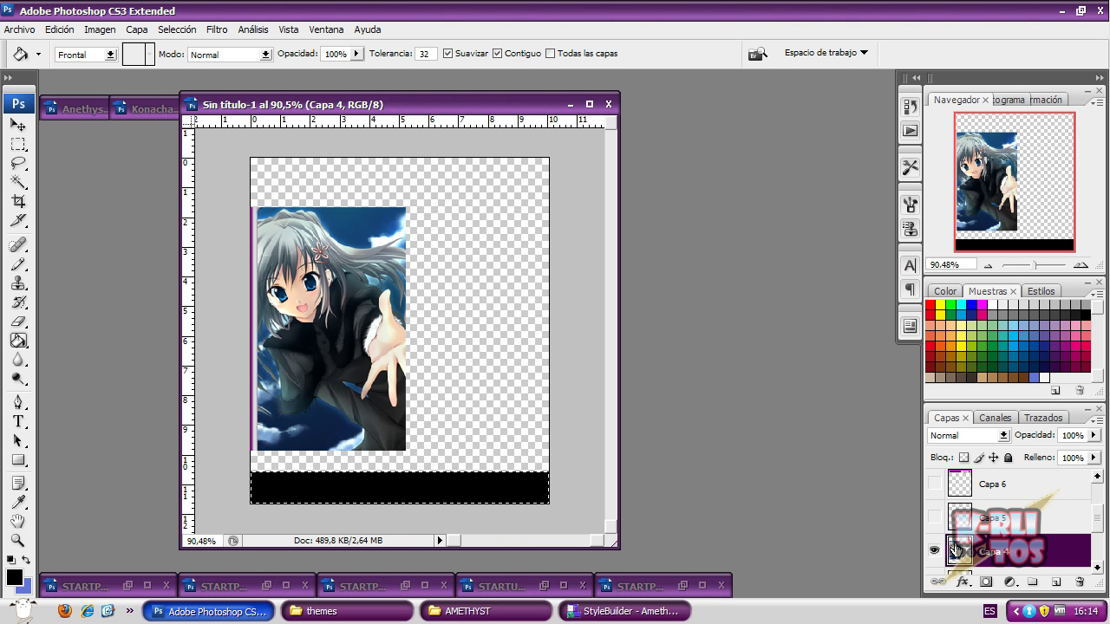
{"action": "left_click", "coordinate": [18, 182]}
{"action": "scroll", "coordinate": [1097, 519], "scroll_direction": "up", "scroll_amount": 2}
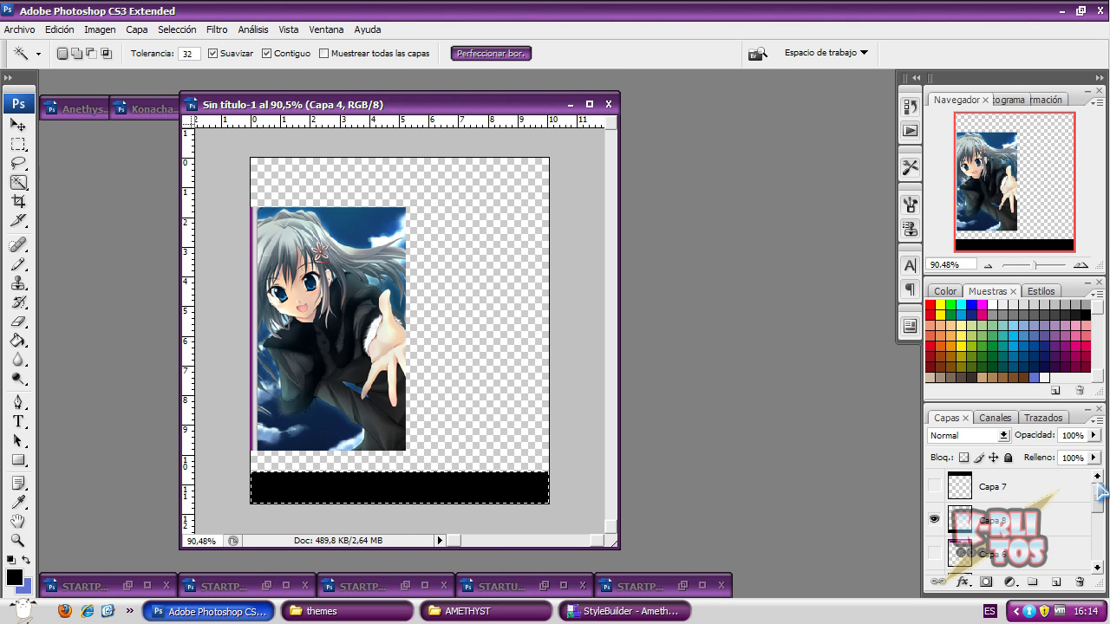
{"action": "left_click", "coordinate": [934, 520]}
{"action": "scroll", "coordinate": [997, 528], "scroll_direction": "down", "scroll_amount": 3}
Step: Fill the MFU background's shape with black on a new layer via an inverted Magic Wand selection, and move that layer beneath Capa 8
{"action": "left_click", "coordinate": [461, 382]}
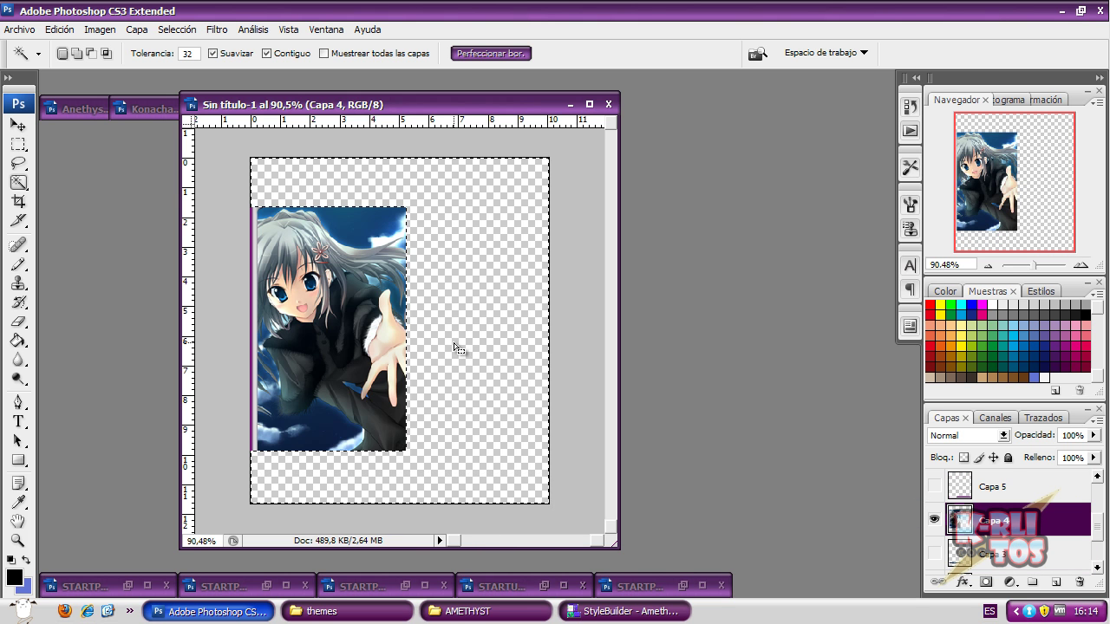
{"action": "right_click", "coordinate": [458, 346]}
{"action": "left_click", "coordinate": [509, 457]}
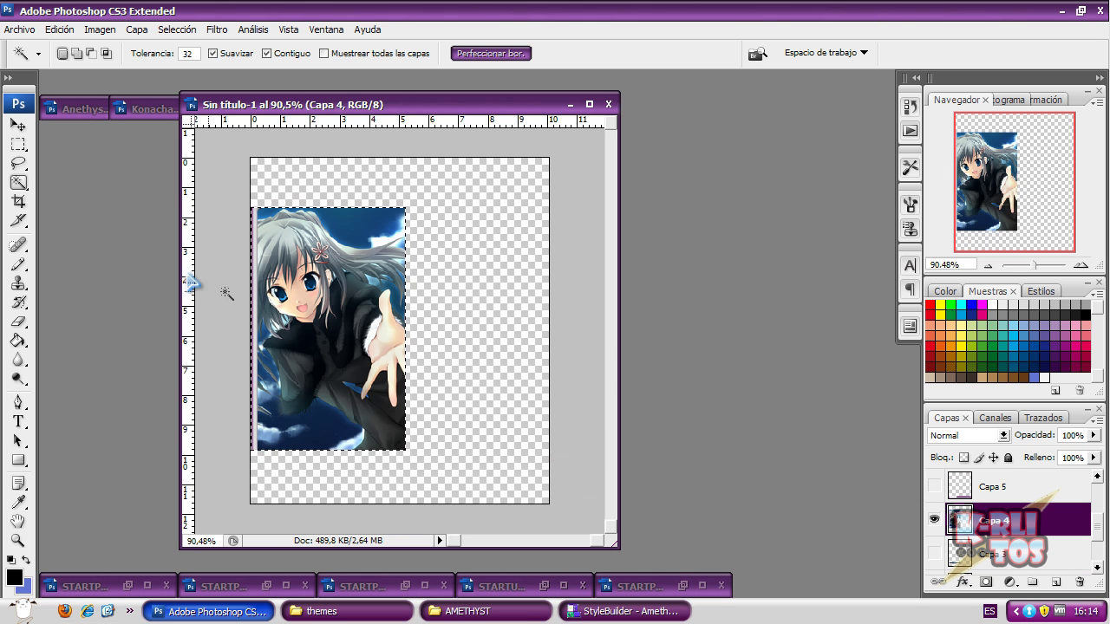
{"action": "left_click", "coordinate": [18, 340]}
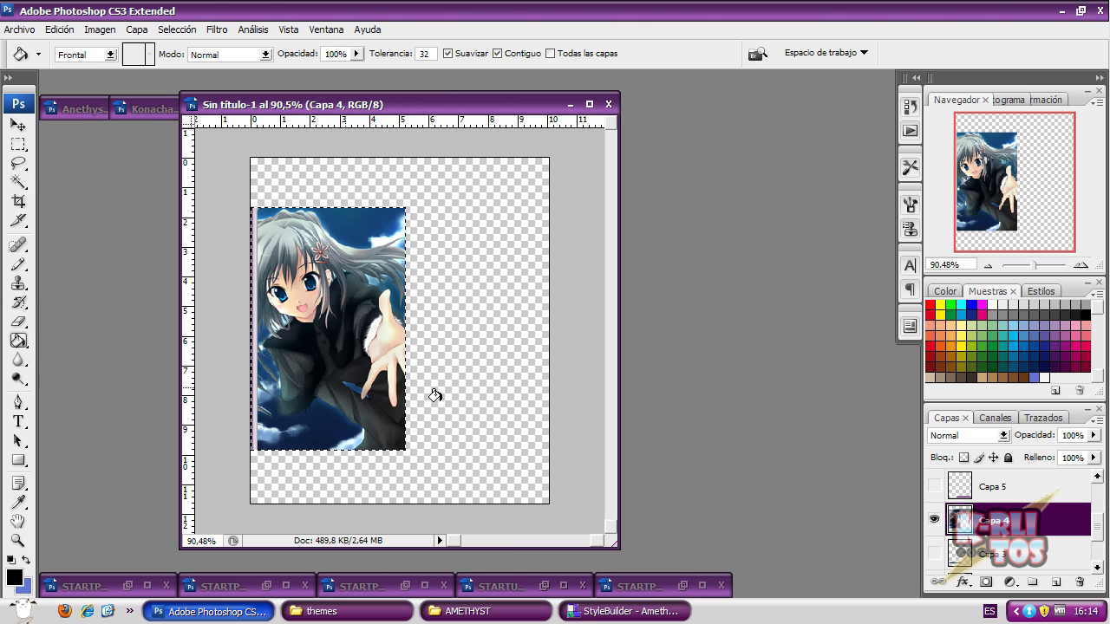
{"action": "left_click", "coordinate": [1055, 581]}
{"action": "left_click", "coordinate": [285, 314]}
{"action": "left_click_drag", "start_coordinate": [1023, 516], "coordinate": [1023, 489]}
{"action": "scroll", "coordinate": [1022, 489], "scroll_direction": "up", "scroll_amount": 1}
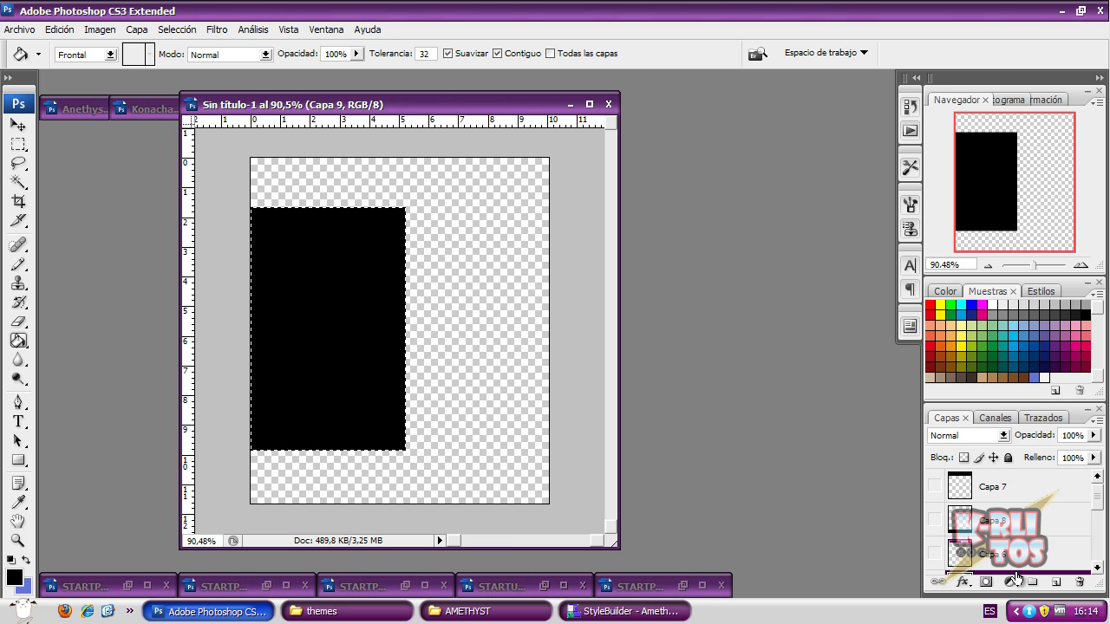
Step: Hide Capa 4 and the black Capa 9, and show and activate the more-programs strip layer, Capa 3
{"action": "scroll", "coordinate": [1045, 525], "scroll_direction": "down", "scroll_amount": 3}
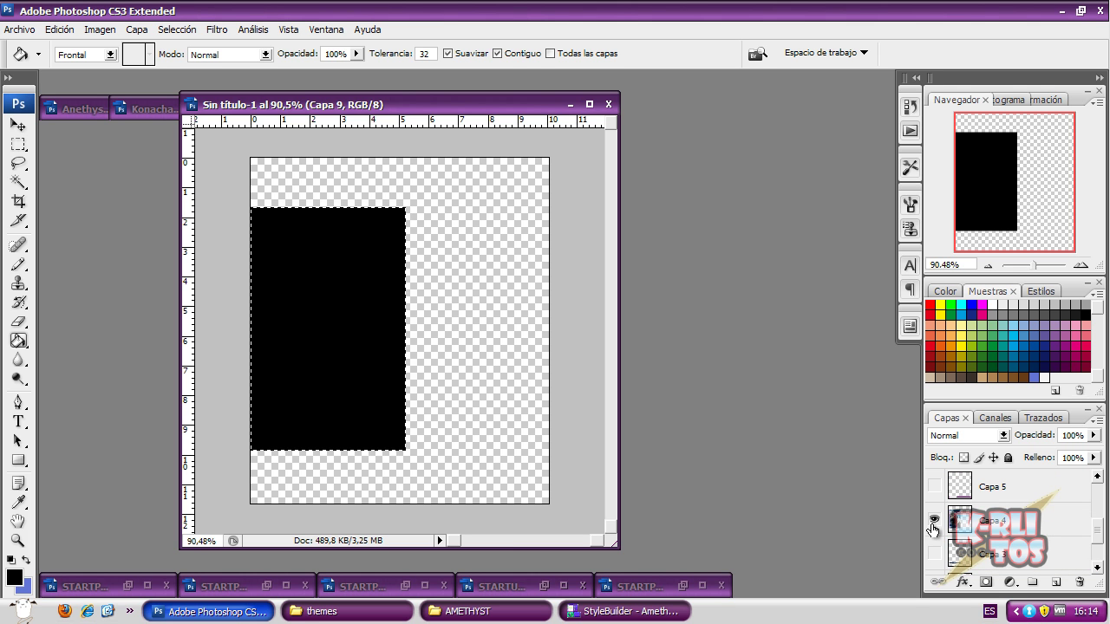
{"action": "left_click", "coordinate": [938, 557]}
{"action": "left_click", "coordinate": [979, 552]}
{"action": "left_click_drag", "start_coordinate": [1094, 524], "coordinate": [1092, 486]}
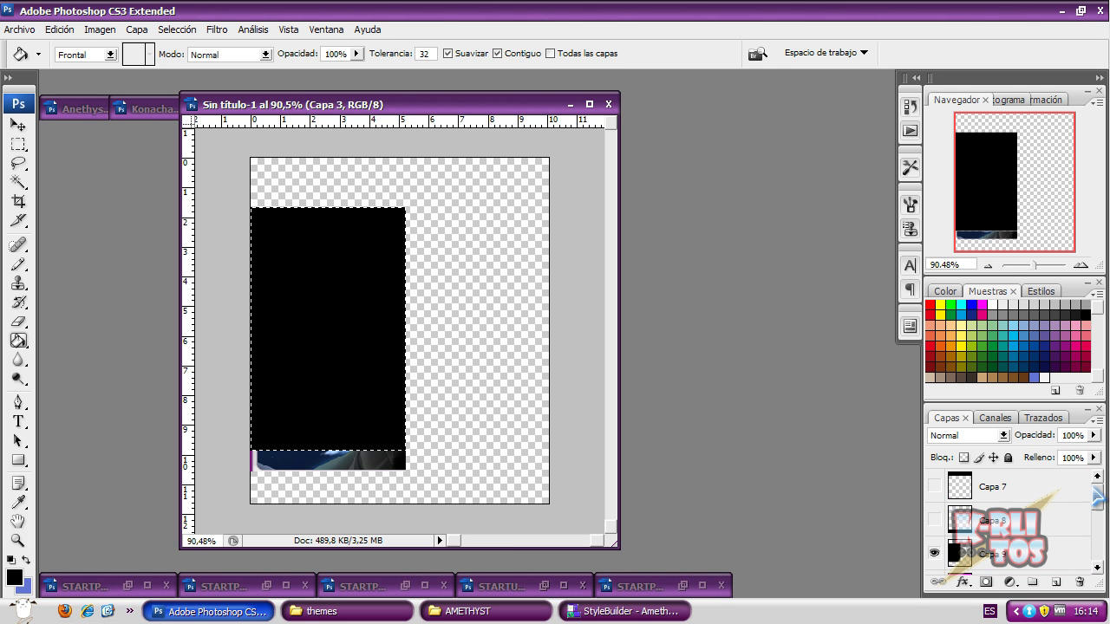
{"action": "left_click", "coordinate": [937, 552]}
{"action": "scroll", "coordinate": [1040, 543], "scroll_direction": "down", "scroll_amount": 3}
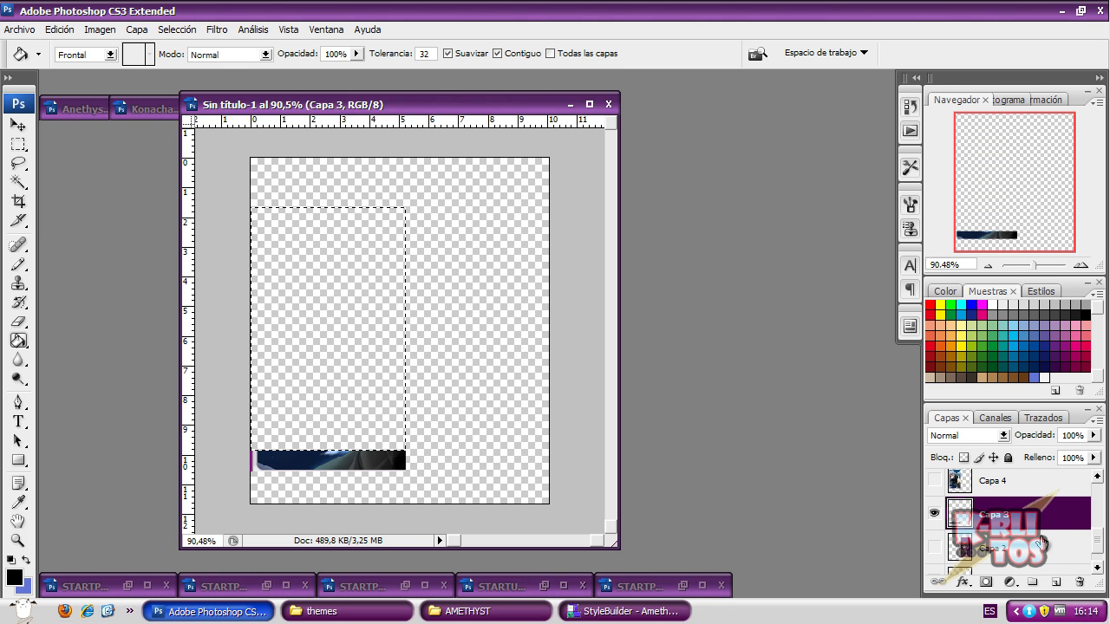
Step: Fill the more-programs strip's shape with black on a new layer via an inverted Magic Wand selection, and move that layer above Capa 8
{"action": "left_click", "coordinate": [18, 264]}
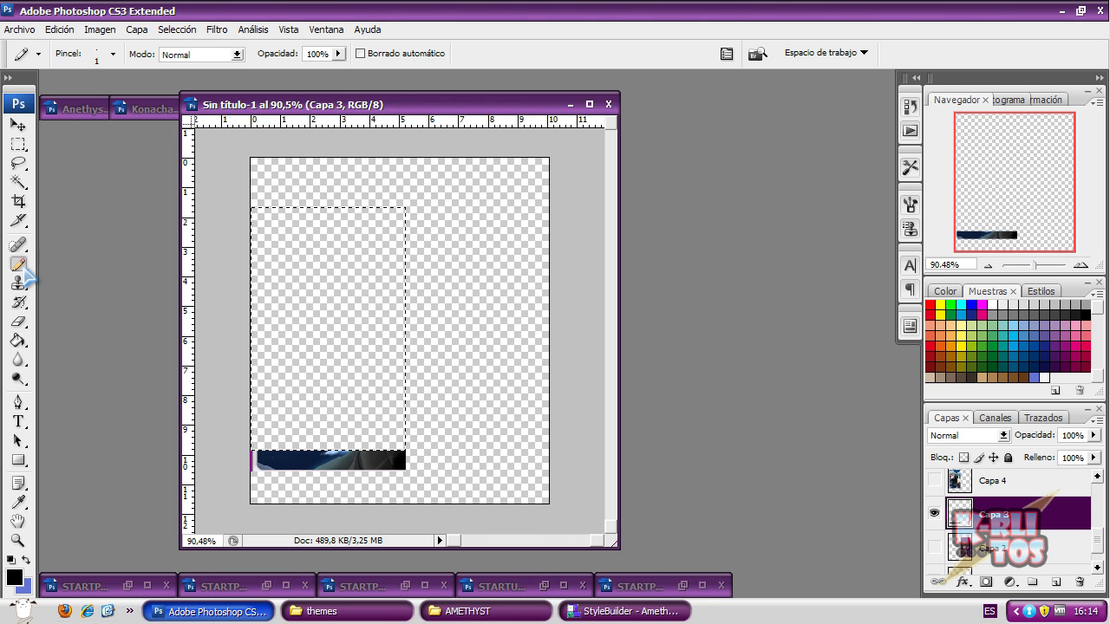
{"action": "left_click", "coordinate": [503, 277]}
{"action": "right_click", "coordinate": [404, 272]}
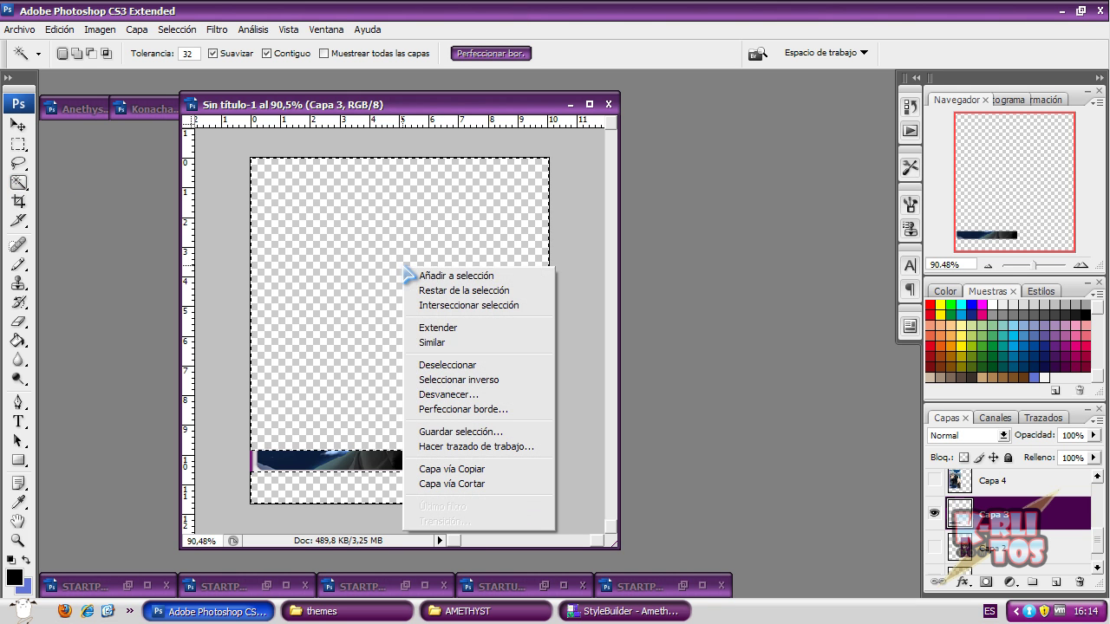
{"action": "left_click", "coordinate": [472, 381]}
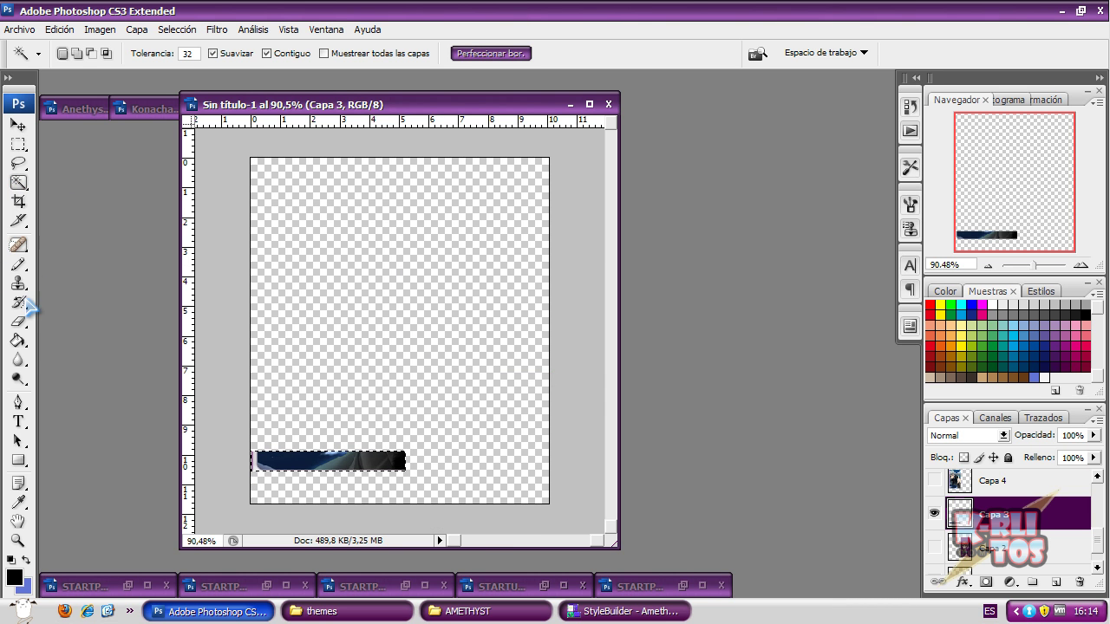
{"action": "left_click", "coordinate": [24, 340]}
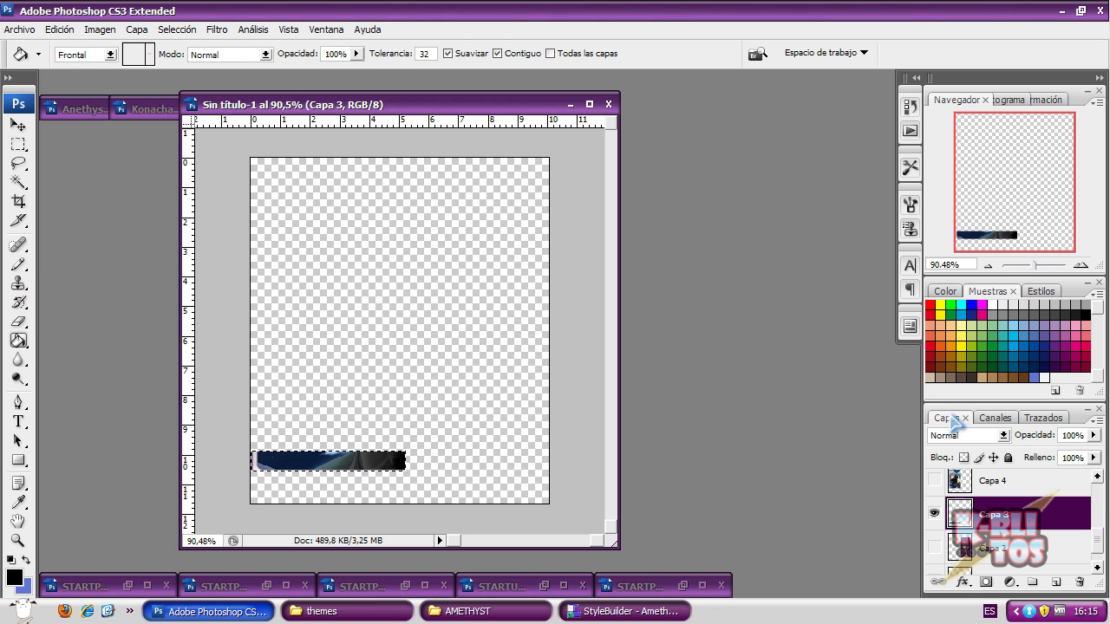
{"action": "left_click", "coordinate": [1054, 581]}
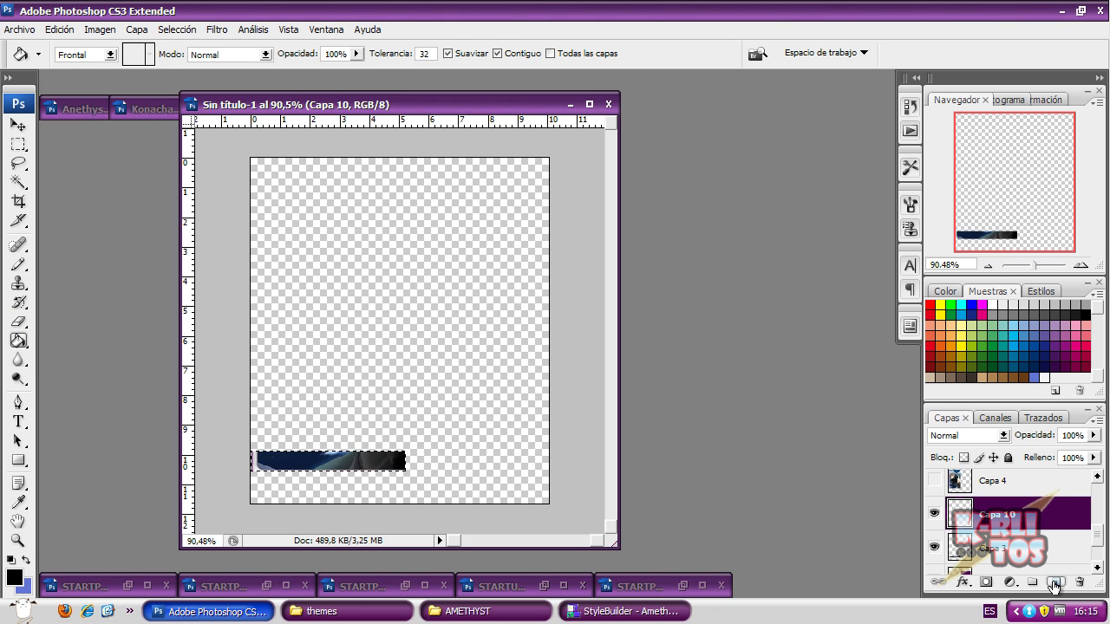
{"action": "left_click", "coordinate": [352, 460]}
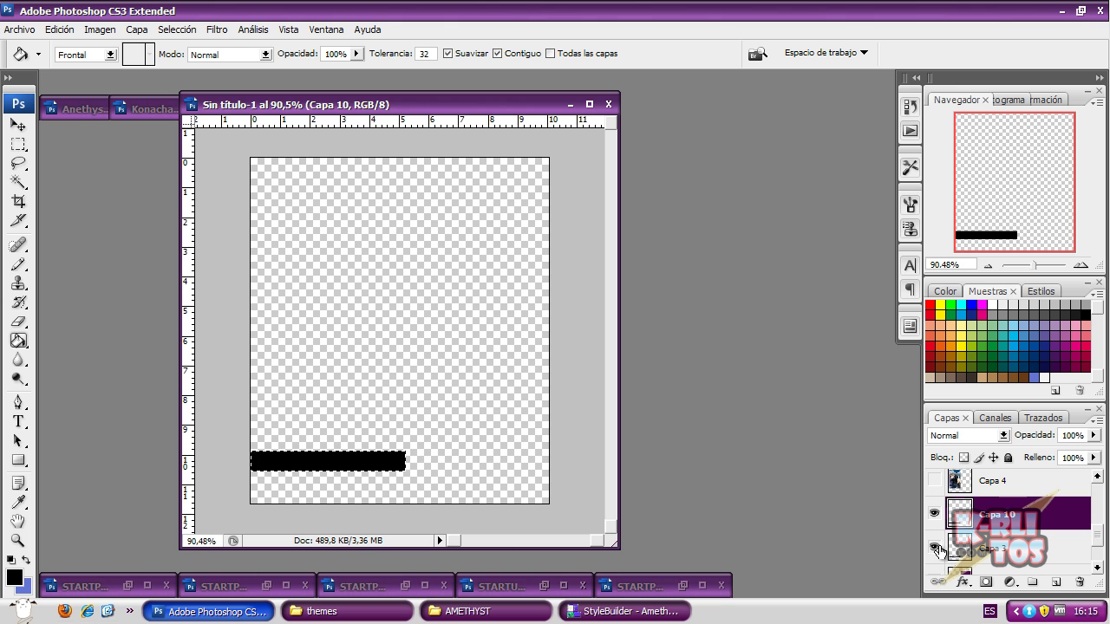
{"action": "left_click_drag", "start_coordinate": [1020, 525], "coordinate": [1021, 508]}
{"action": "scroll", "coordinate": [1005, 502], "scroll_direction": "down", "scroll_amount": 2}
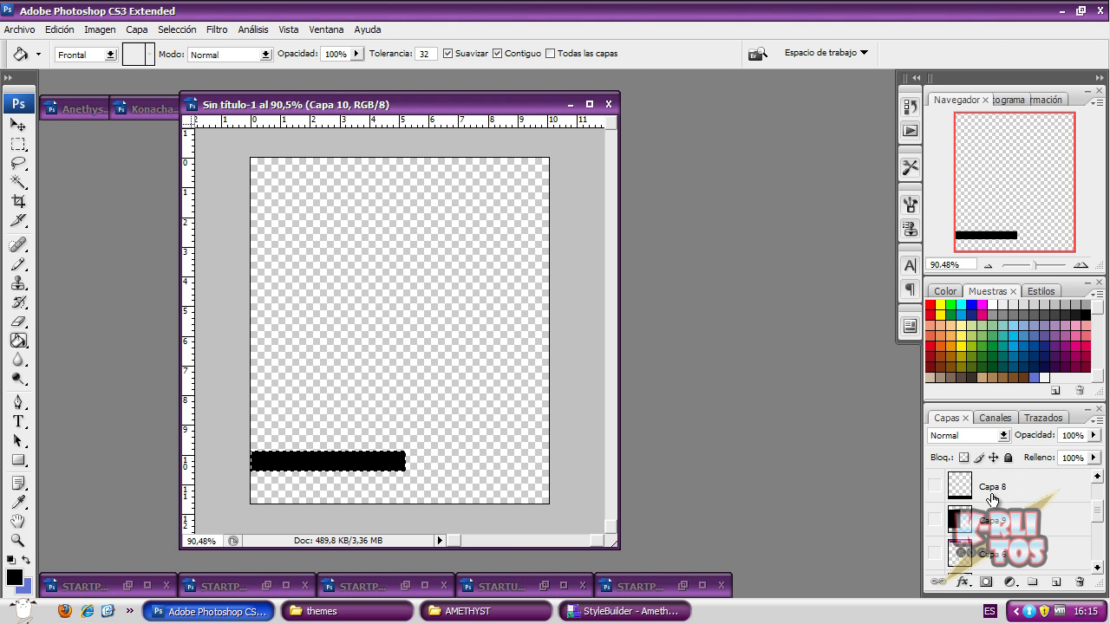
Step: Hide the black strip layer, Capa 10, and show and activate the places panel layer, Capa 2
{"action": "scroll", "coordinate": [991, 498], "scroll_direction": "up", "scroll_amount": 1}
{"action": "left_click", "coordinate": [930, 489]}
{"action": "scroll", "coordinate": [1045, 516], "scroll_direction": "down", "scroll_amount": 2}
{"action": "scroll", "coordinate": [1045, 515], "scroll_direction": "down", "scroll_amount": 5}
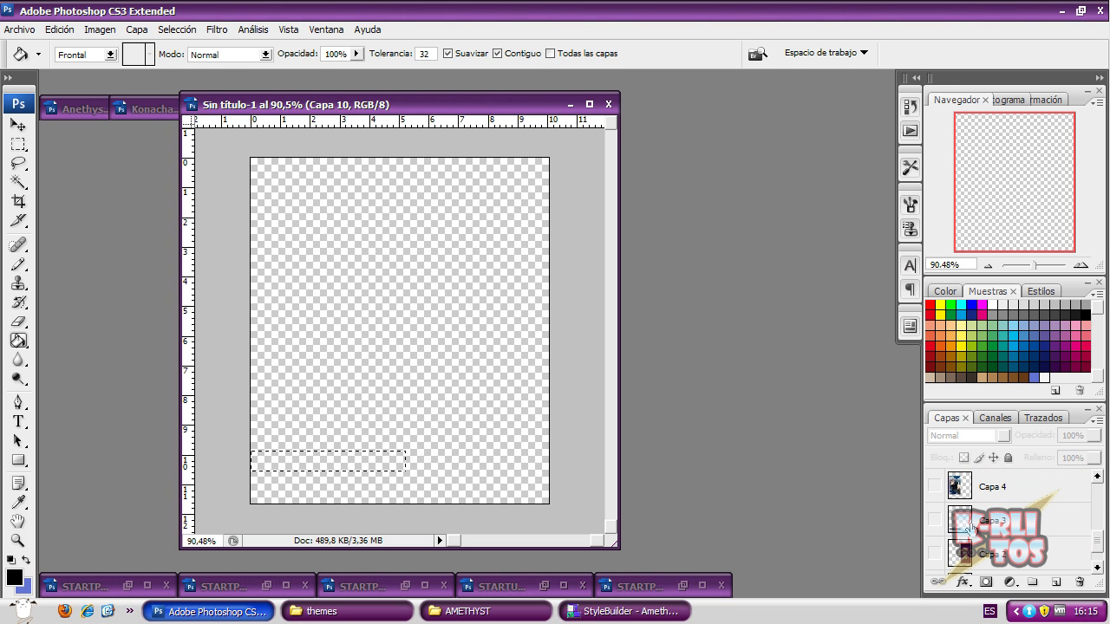
{"action": "left_click", "coordinate": [997, 527]}
{"action": "left_click", "coordinate": [933, 520]}
{"action": "left_click", "coordinate": [934, 521]}
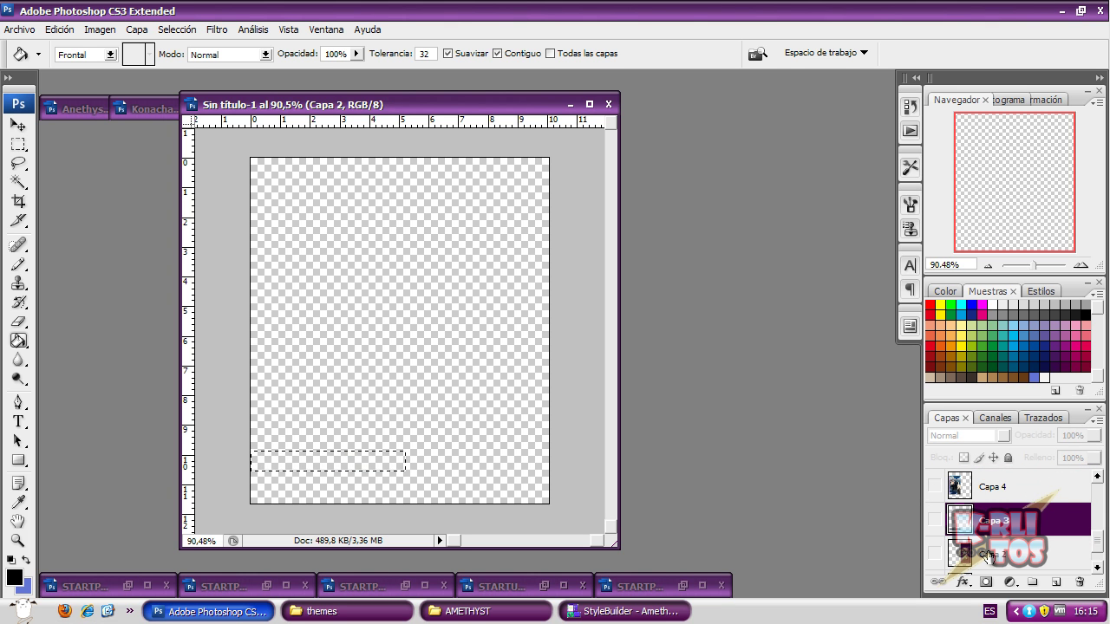
{"action": "left_click", "coordinate": [985, 556]}
{"action": "left_click", "coordinate": [934, 552]}
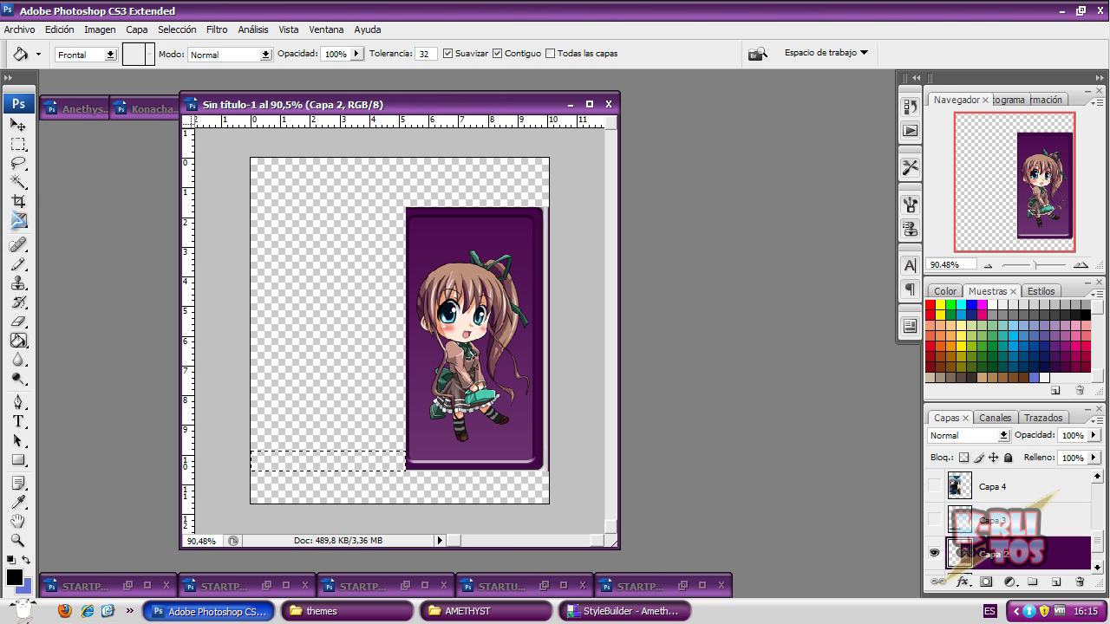
Step: Fill the places panel's shape with black on a new layer via an inverted Magic Wand selection
{"action": "left_click", "coordinate": [18, 182]}
{"action": "left_click", "coordinate": [325, 260]}
{"action": "right_click", "coordinate": [326, 260]}
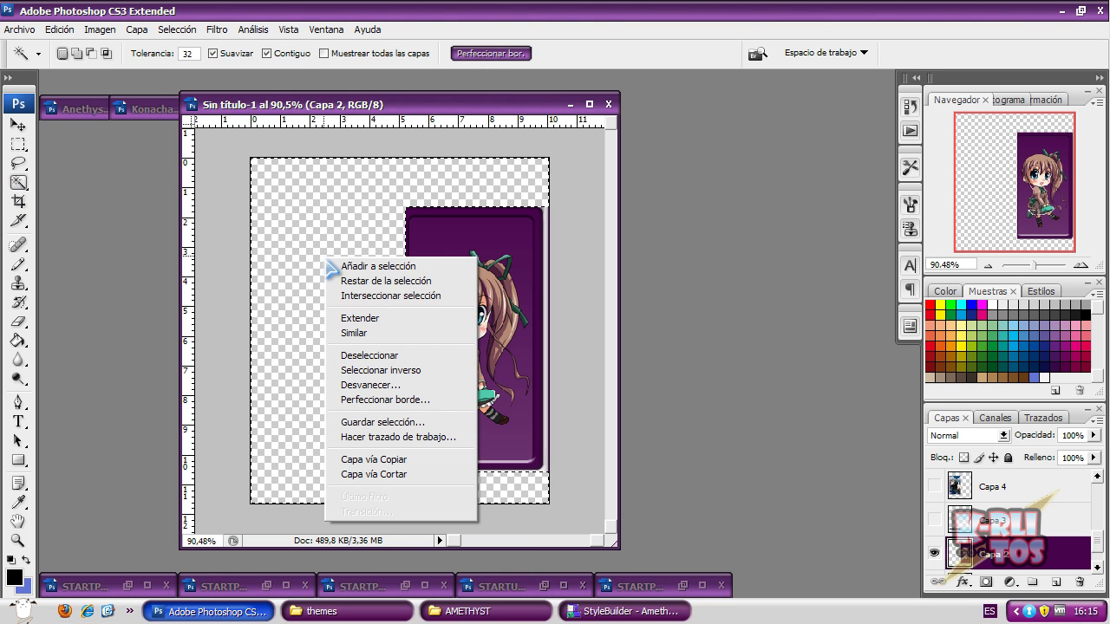
{"action": "left_click", "coordinate": [407, 371]}
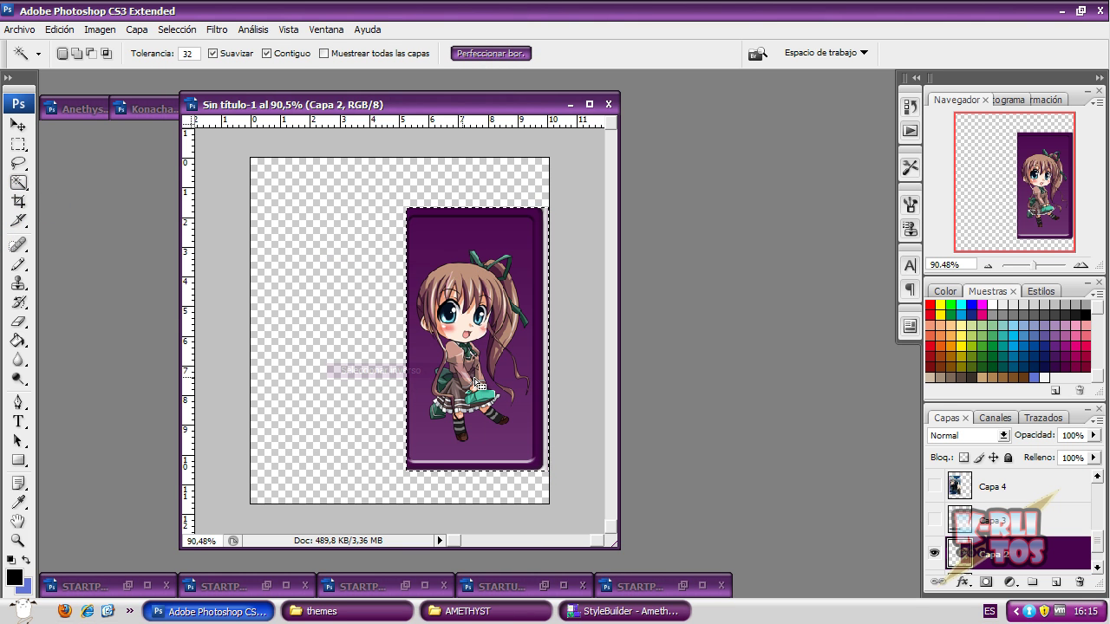
{"action": "left_click", "coordinate": [18, 340]}
{"action": "right_click", "coordinate": [1017, 550]}
{"action": "left_click", "coordinate": [1054, 587]}
{"action": "left_click", "coordinate": [1055, 587]}
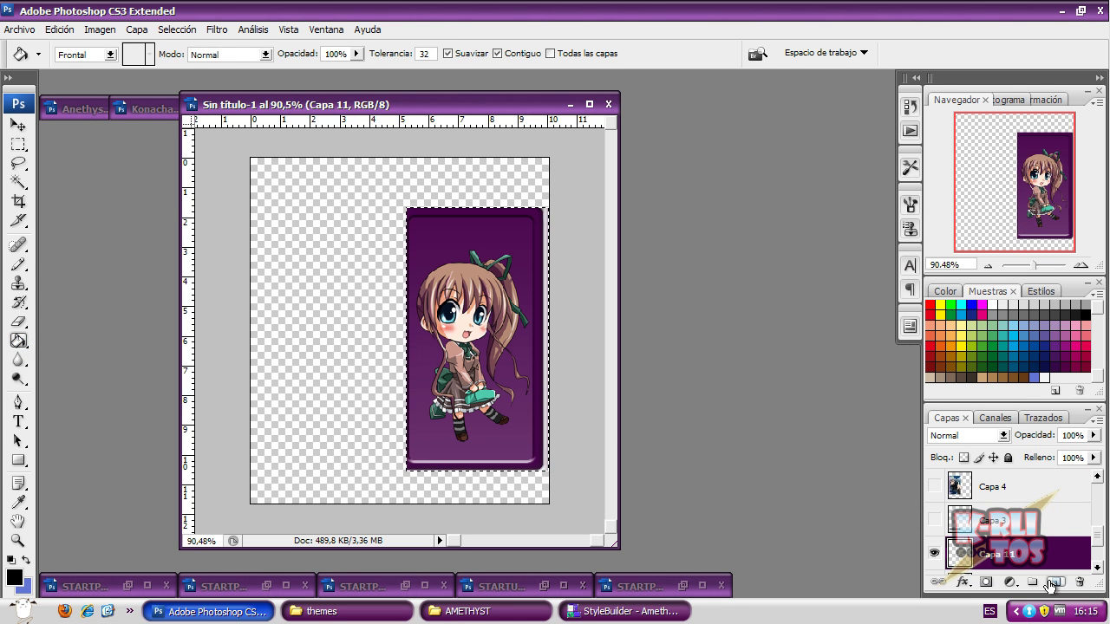
{"action": "left_click", "coordinate": [460, 356]}
Step: Hide Capa 2 and move the new black layer, Capa 11, up to just above Capa 6
{"action": "scroll", "coordinate": [962, 537], "scroll_direction": "down", "scroll_amount": 2}
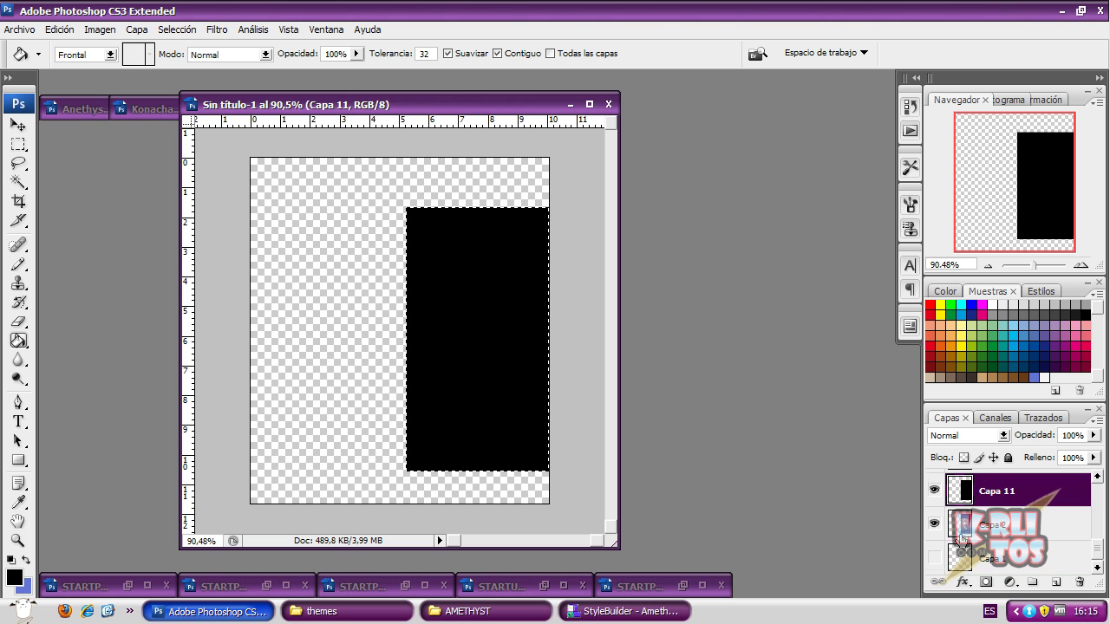
{"action": "scroll", "coordinate": [1009, 513], "scroll_direction": "up", "scroll_amount": 4}
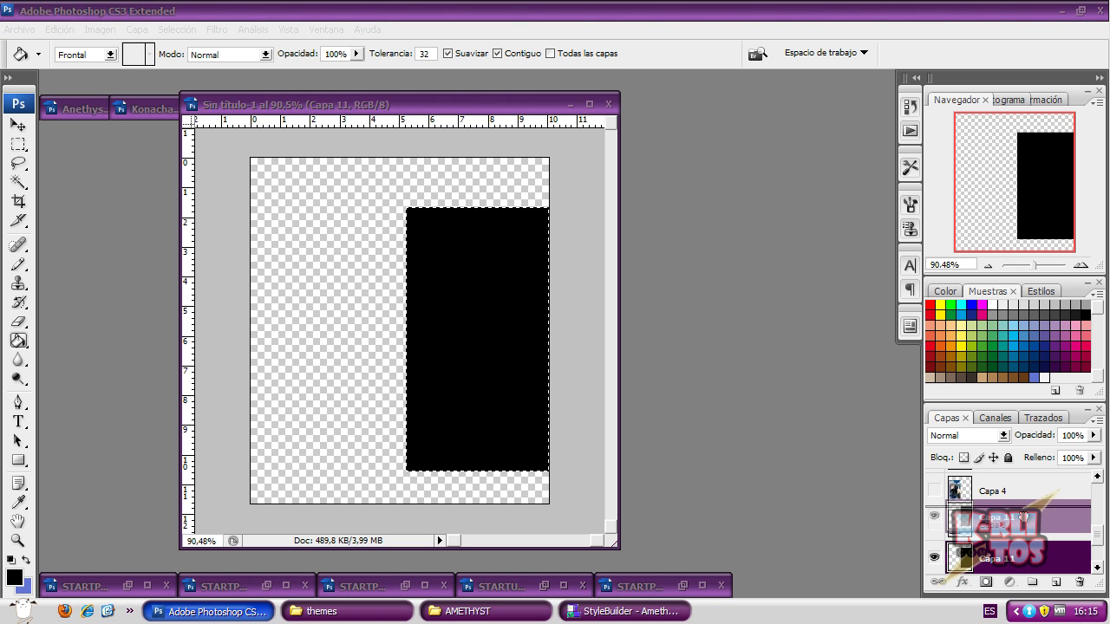
{"action": "scroll", "coordinate": [1030, 559], "scroll_direction": "down", "scroll_amount": 3}
{"action": "left_click_drag", "start_coordinate": [1022, 535], "coordinate": [1027, 499]}
{"action": "scroll", "coordinate": [1011, 526], "scroll_direction": "down", "scroll_amount": 2}
{"action": "scroll", "coordinate": [1010, 529], "scroll_direction": "down", "scroll_amount": 2}
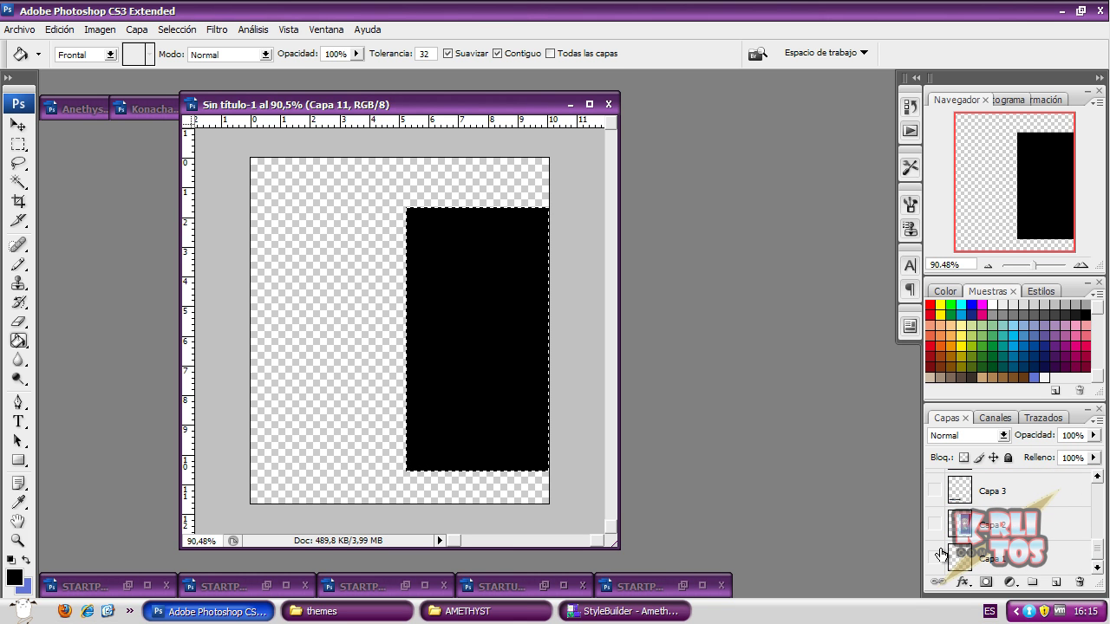
{"action": "scroll", "coordinate": [1066, 544], "scroll_direction": "up", "scroll_amount": 5}
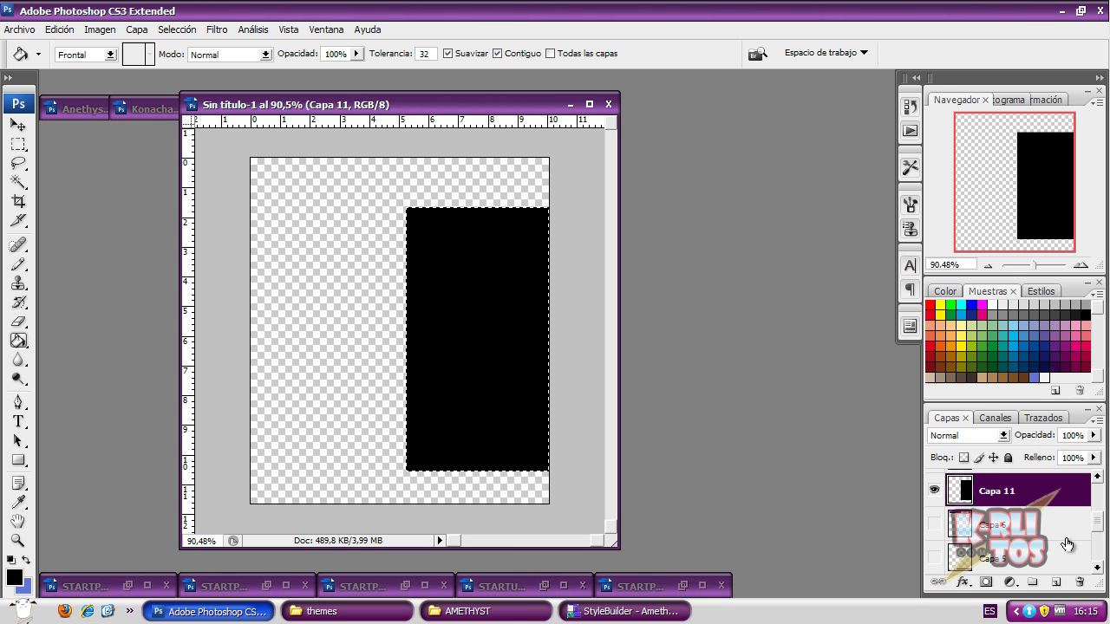
Step: Hide the black layer Capa 11 and check the content of the base layer, Capa 1
{"action": "left_click", "coordinate": [934, 490]}
{"action": "scroll", "coordinate": [946, 518], "scroll_direction": "down", "scroll_amount": 4}
{"action": "left_click", "coordinate": [934, 527]}
{"action": "left_click", "coordinate": [937, 562]}
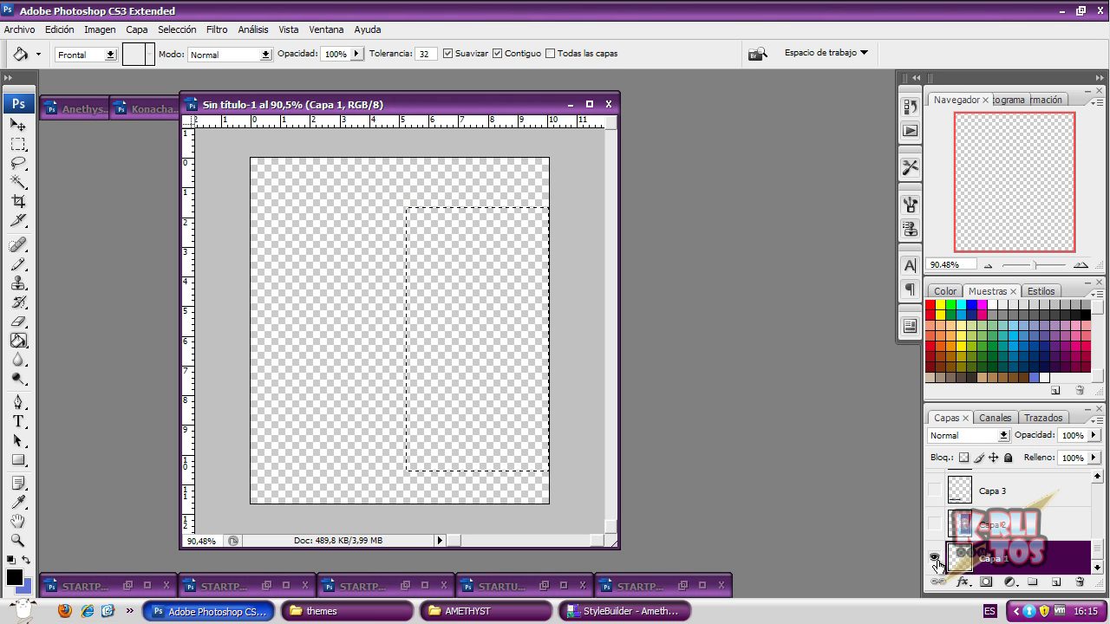
{"action": "scroll", "coordinate": [1075, 546], "scroll_direction": "up", "scroll_amount": 2}
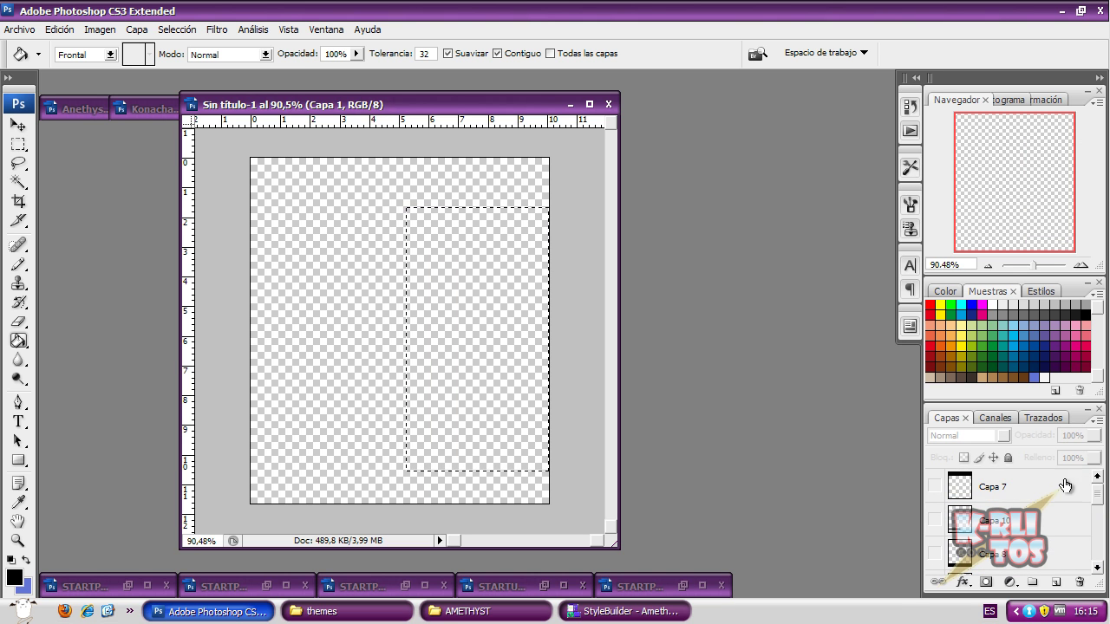
Step: Create a layer group above Capa 7 and name it Cortes
{"action": "left_click", "coordinate": [1014, 489]}
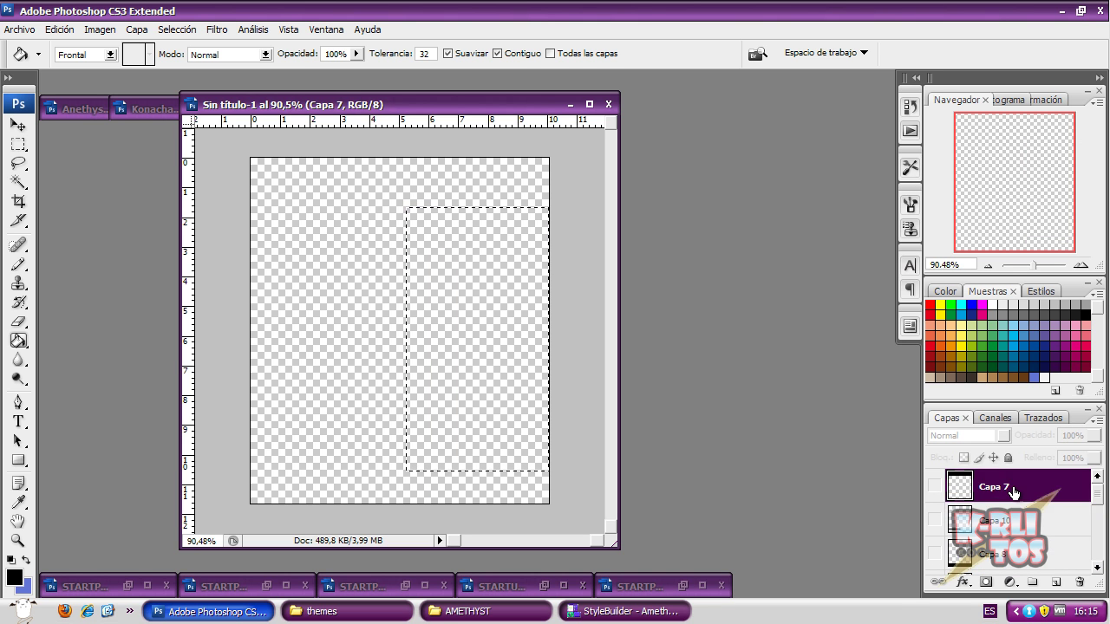
{"action": "left_click", "coordinate": [1032, 582]}
{"action": "double_click", "coordinate": [1008, 481]}
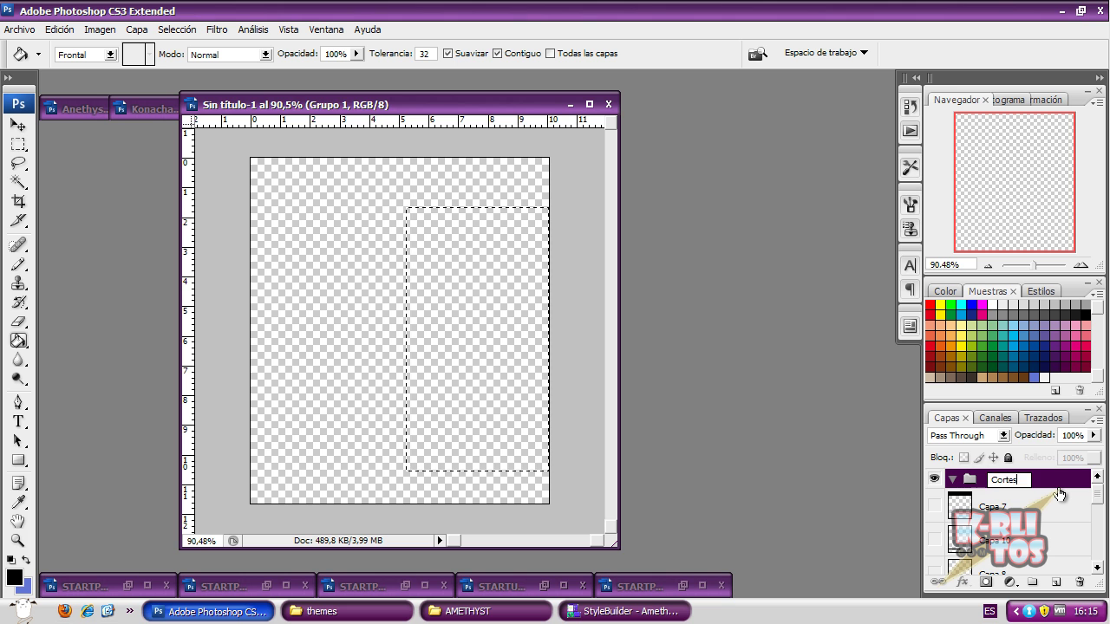
{"action": "key", "text": "Return"}
Step: Move the black layers from Capa 7 down to Capa 11 into the Cortes group, hide the group and activate Capa 6
{"action": "left_click", "coordinate": [1005, 509]}
{"action": "scroll", "coordinate": [1065, 490], "scroll_direction": "down", "scroll_amount": 2}
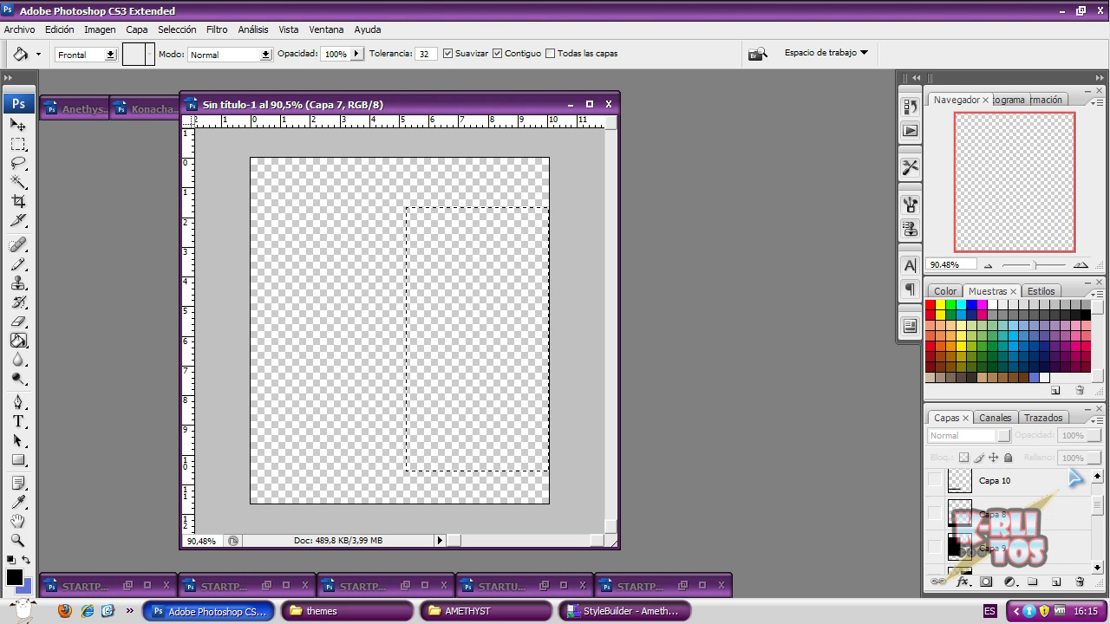
{"action": "left_click", "coordinate": [990, 529], "text": "shift"}
{"action": "scroll", "coordinate": [984, 542], "scroll_direction": "up", "scroll_amount": 2}
{"action": "left_click_drag", "start_coordinate": [1003, 526], "coordinate": [1018, 488]}
{"action": "left_click", "coordinate": [952, 480]}
{"action": "left_click", "coordinate": [934, 481]}
{"action": "left_click", "coordinate": [974, 511]}
Step: Expand the Cortes group and show its black layers Capa 7, 10, 8, 9 and 11
{"action": "left_click", "coordinate": [952, 481]}
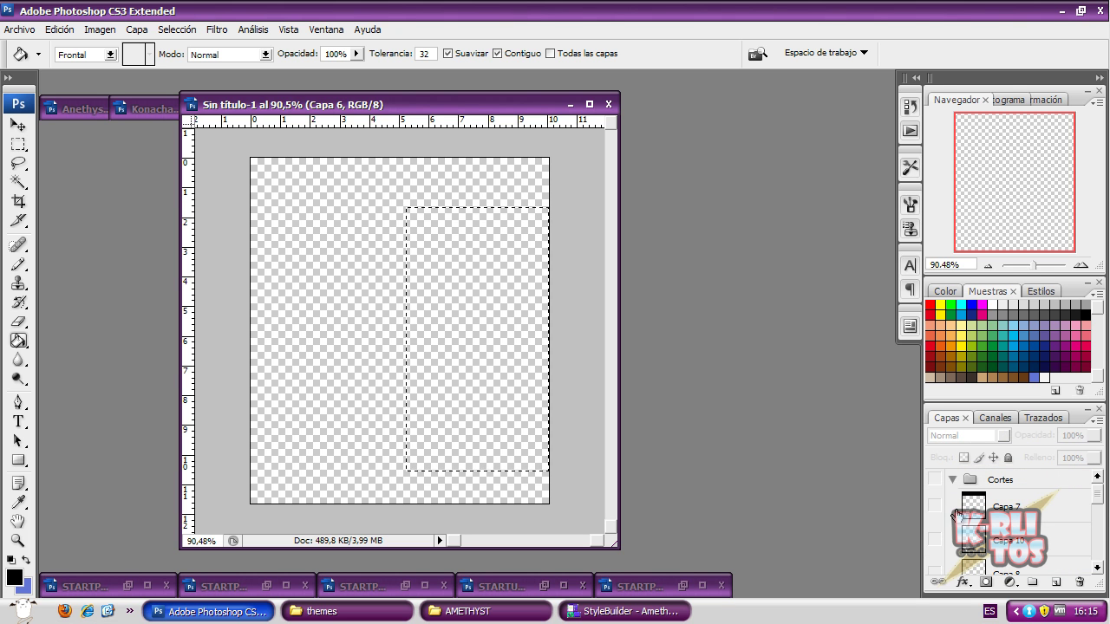
{"action": "left_click", "coordinate": [942, 511]}
{"action": "scroll", "coordinate": [942, 540], "scroll_direction": "down", "scroll_amount": 1}
{"action": "left_click", "coordinate": [934, 519]}
{"action": "left_click", "coordinate": [937, 554]}
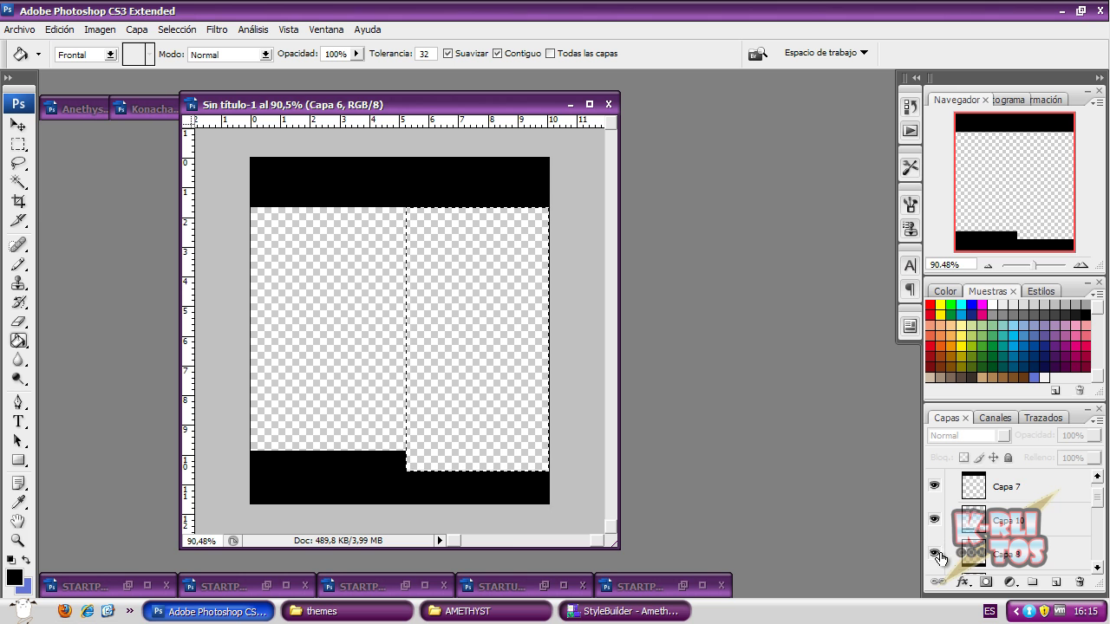
{"action": "scroll", "coordinate": [939, 555], "scroll_direction": "down", "scroll_amount": 1}
{"action": "left_click", "coordinate": [934, 546]}
{"action": "scroll", "coordinate": [936, 555], "scroll_direction": "down", "scroll_amount": 1}
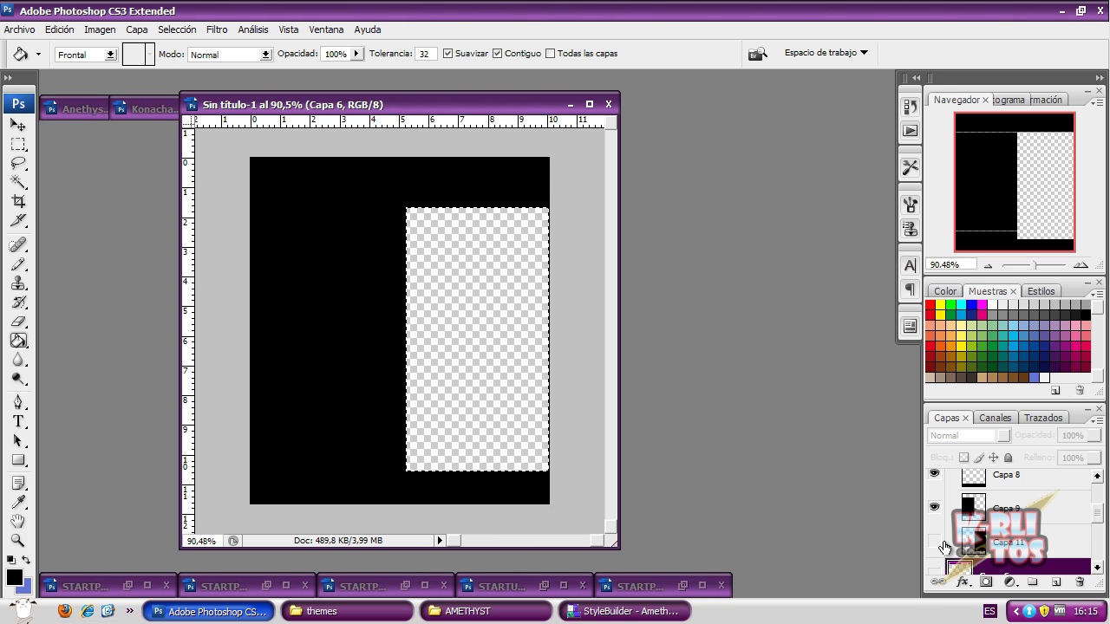
{"action": "left_click", "coordinate": [934, 546]}
{"action": "scroll", "coordinate": [976, 529], "scroll_direction": "up", "scroll_amount": 3}
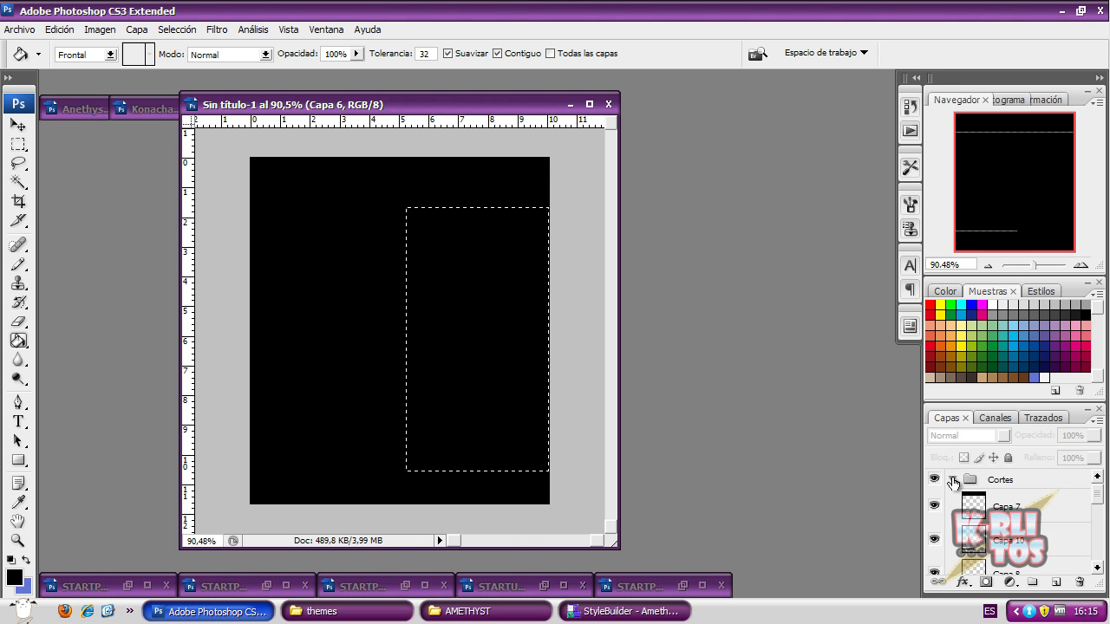
Step: Collapse and hide the Cortes group, and show the original bitmap layers Capa 6, Capa 5 and Capa 4
{"action": "left_click", "coordinate": [954, 479]}
{"action": "left_click", "coordinate": [934, 478]}
{"action": "left_click", "coordinate": [933, 506]}
{"action": "left_click", "coordinate": [933, 538]}
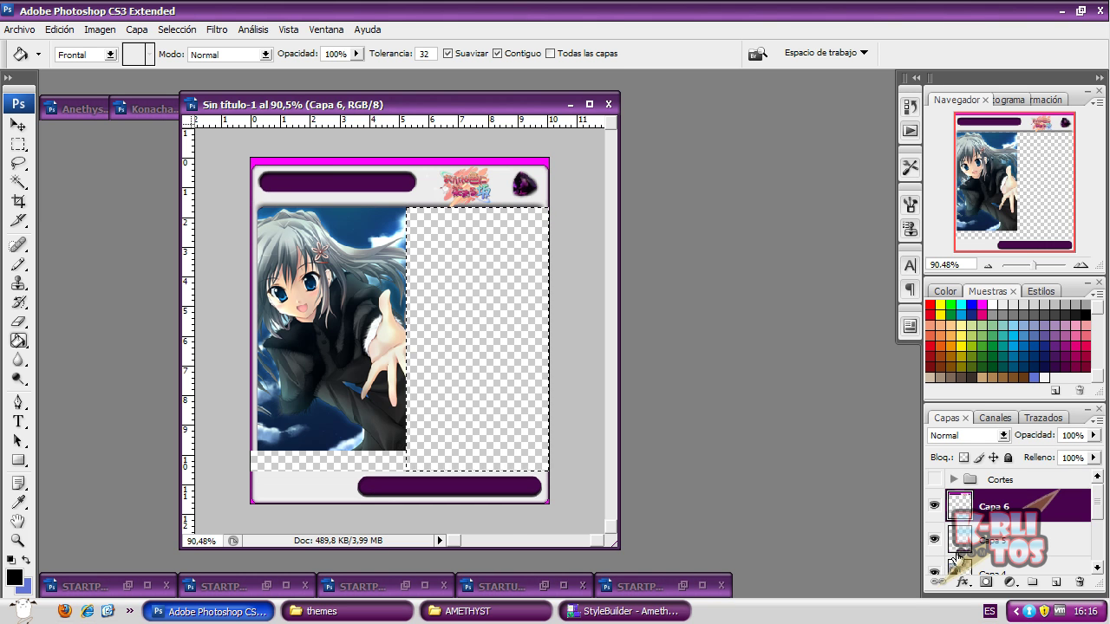
{"action": "scroll", "coordinate": [963, 551], "scroll_direction": "down", "scroll_amount": 1}
{"action": "scroll", "coordinate": [995, 504], "scroll_direction": "down", "scroll_amount": 3}
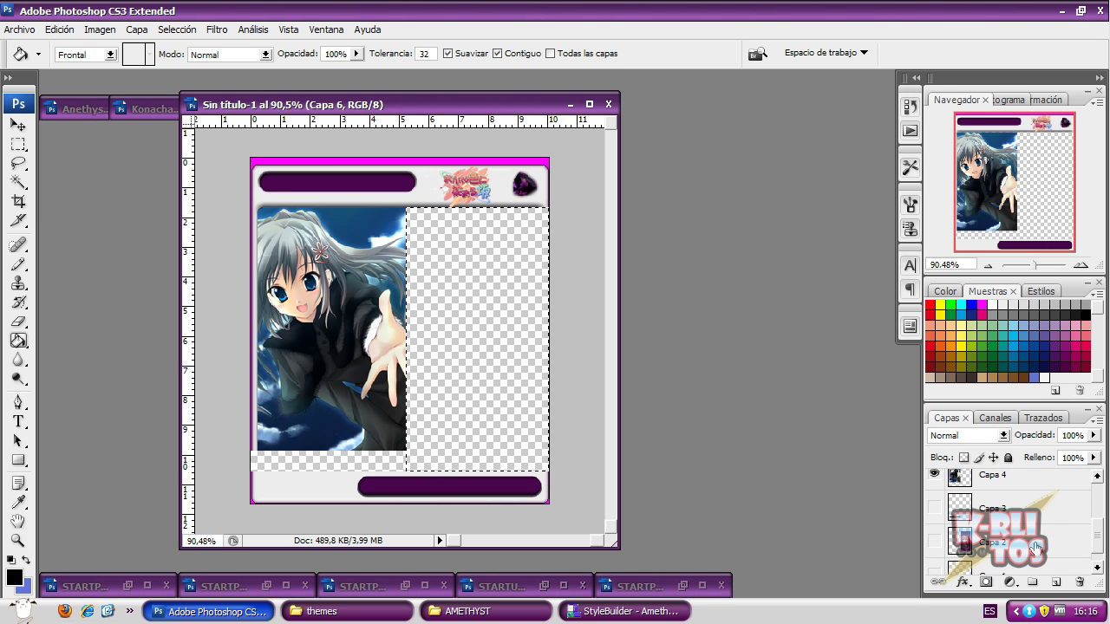
{"action": "left_click", "coordinate": [1034, 551], "text": "shift"}
{"action": "scroll", "coordinate": [1030, 530], "scroll_direction": "down", "scroll_amount": 1}
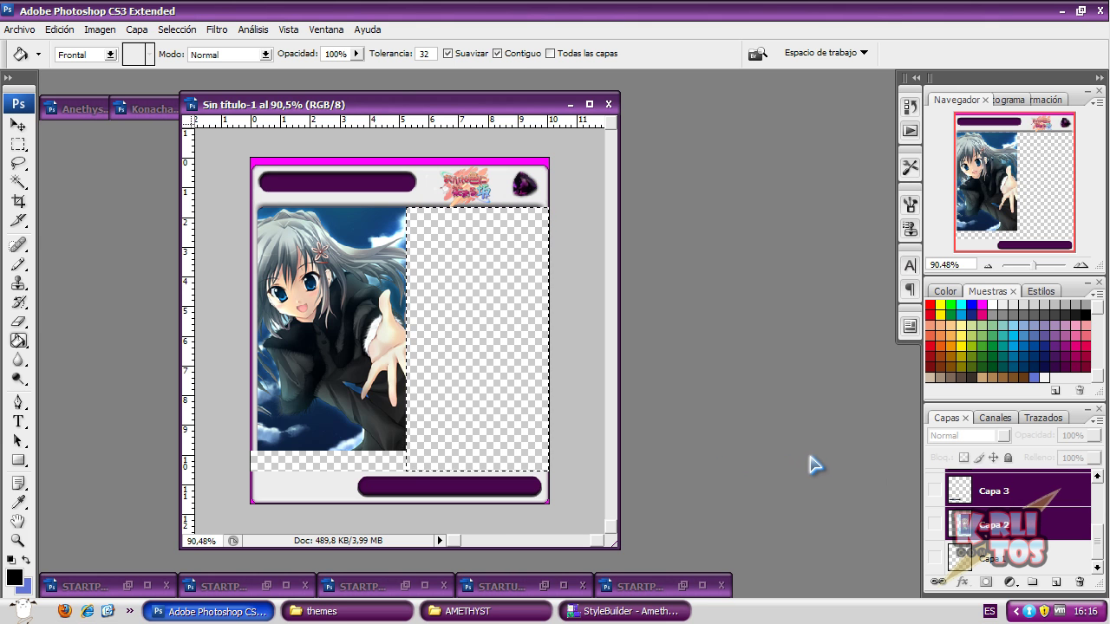
{"action": "left_click", "coordinate": [1048, 533]}
Step: Delete the original bitmap layers from Capa 6 down to Capa 2
{"action": "scroll", "coordinate": [1032, 529], "scroll_direction": "up", "scroll_amount": 3}
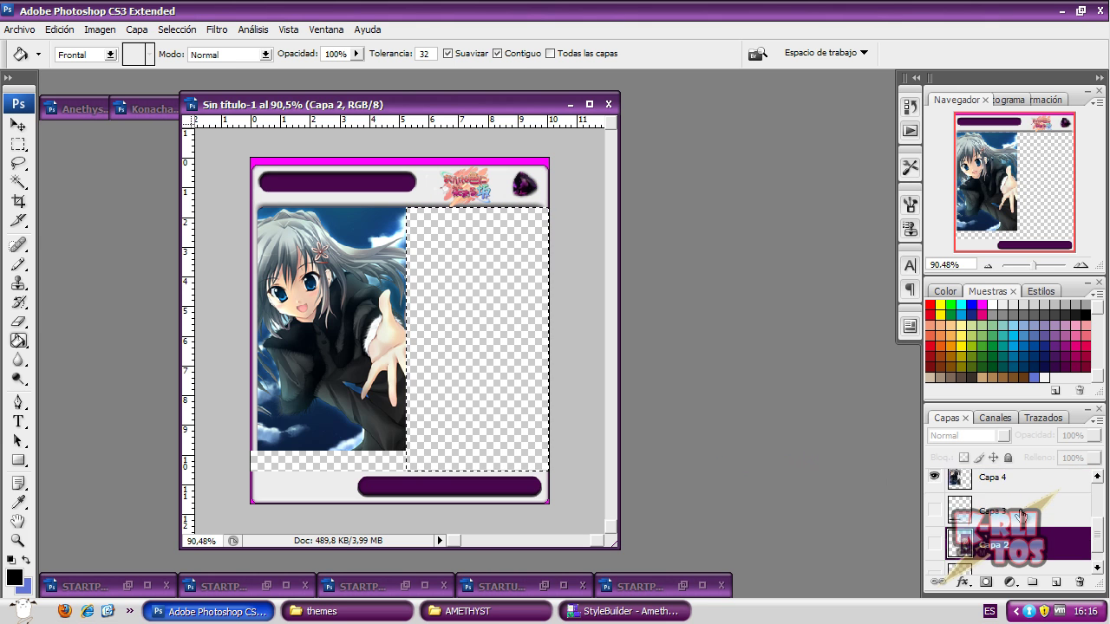
{"action": "left_click", "coordinate": [1016, 501]}
{"action": "scroll", "coordinate": [1026, 518], "scroll_direction": "down", "scroll_amount": 1}
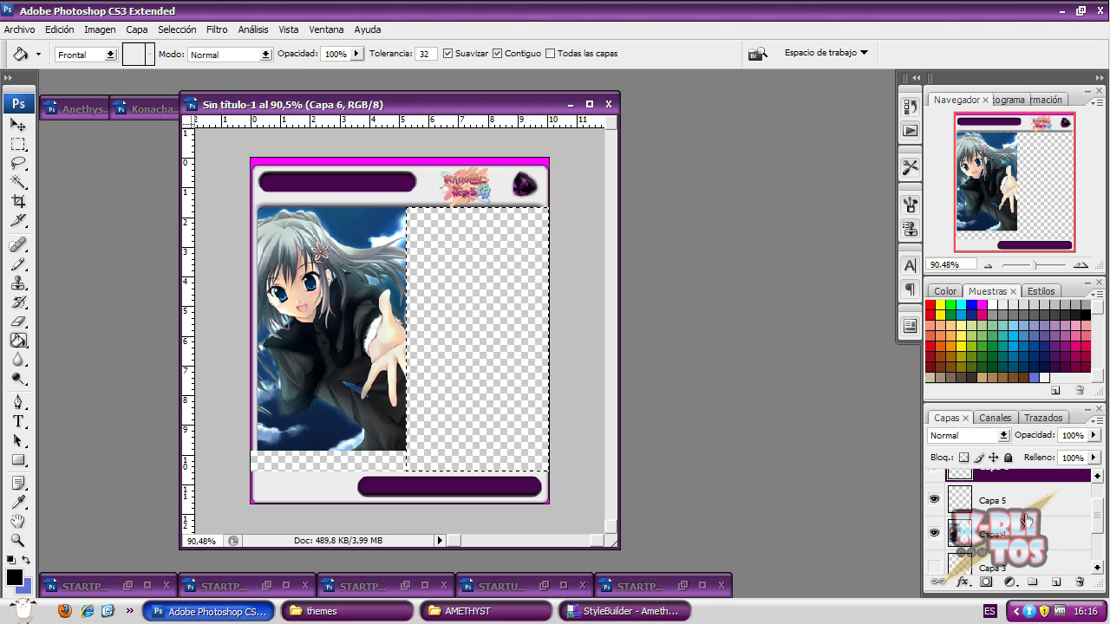
{"action": "scroll", "coordinate": [1026, 574], "scroll_direction": "down", "scroll_amount": 1}
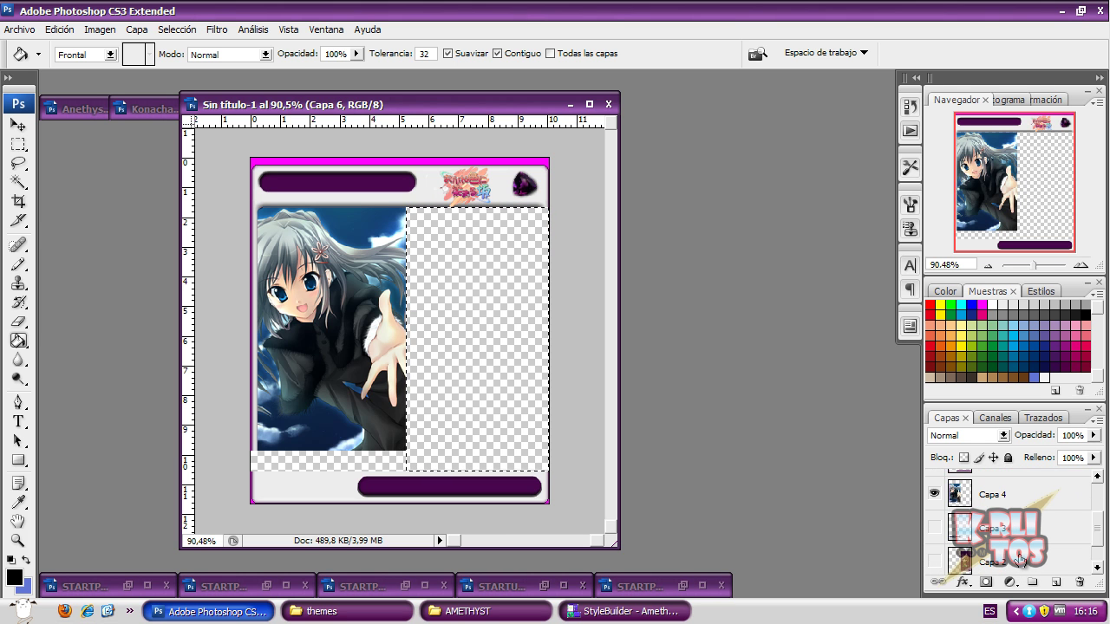
{"action": "left_click", "coordinate": [1019, 559], "text": "shift"}
{"action": "right_click", "coordinate": [1023, 557]}
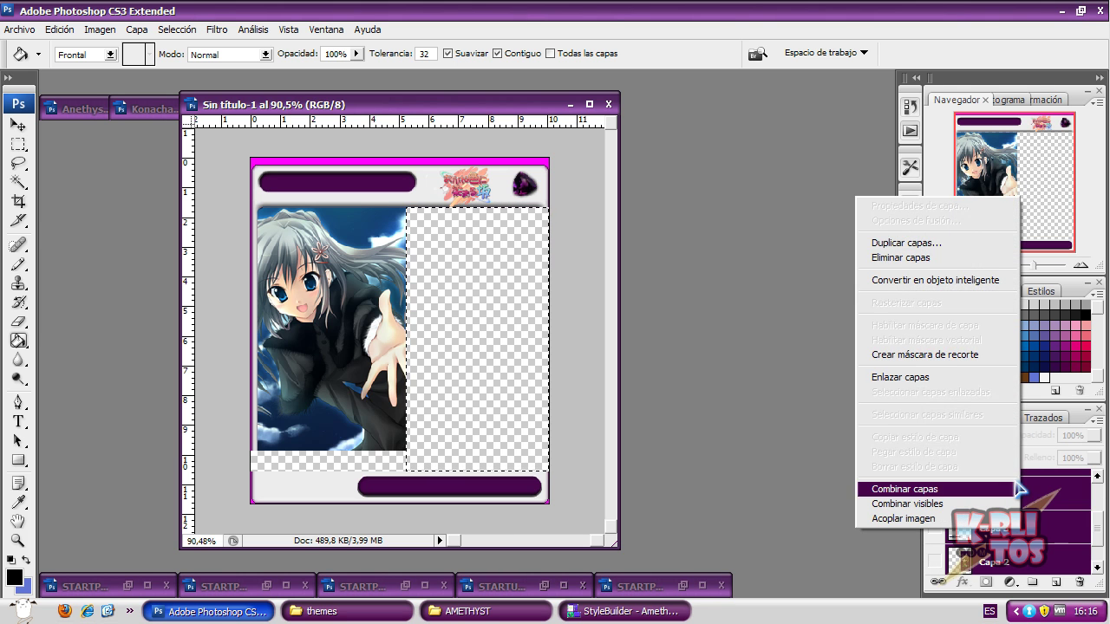
{"action": "left_click", "coordinate": [901, 258]}
{"action": "left_click", "coordinate": [496, 241]}
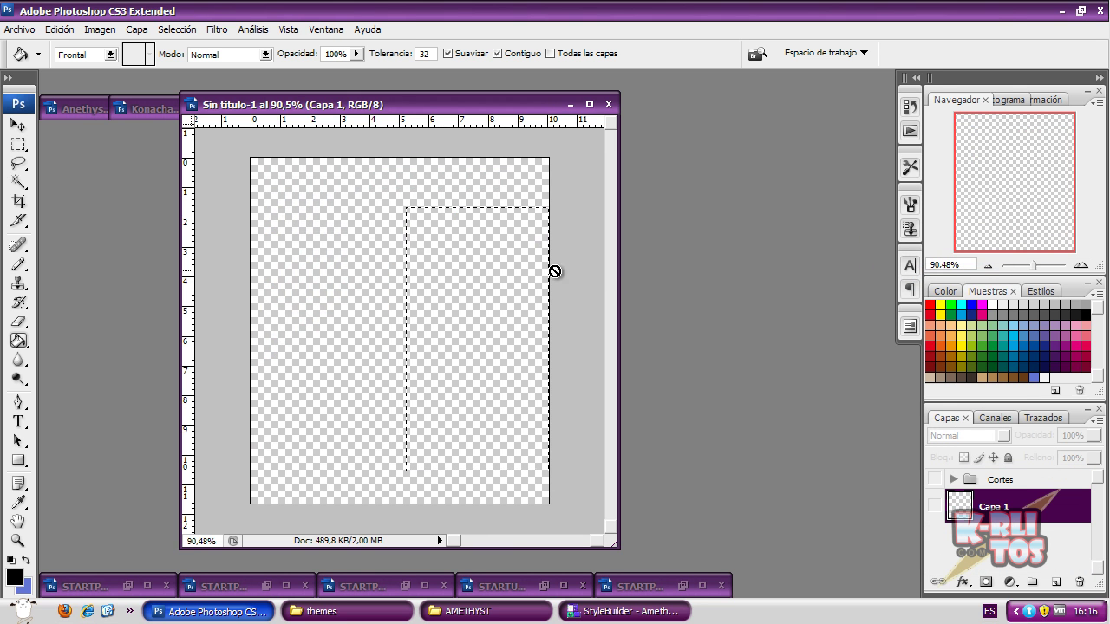
Step: Deselect the remaining selection on Capa 1 and switch to the Move tool
{"action": "left_click", "coordinate": [17, 182]}
{"action": "right_click", "coordinate": [527, 299]}
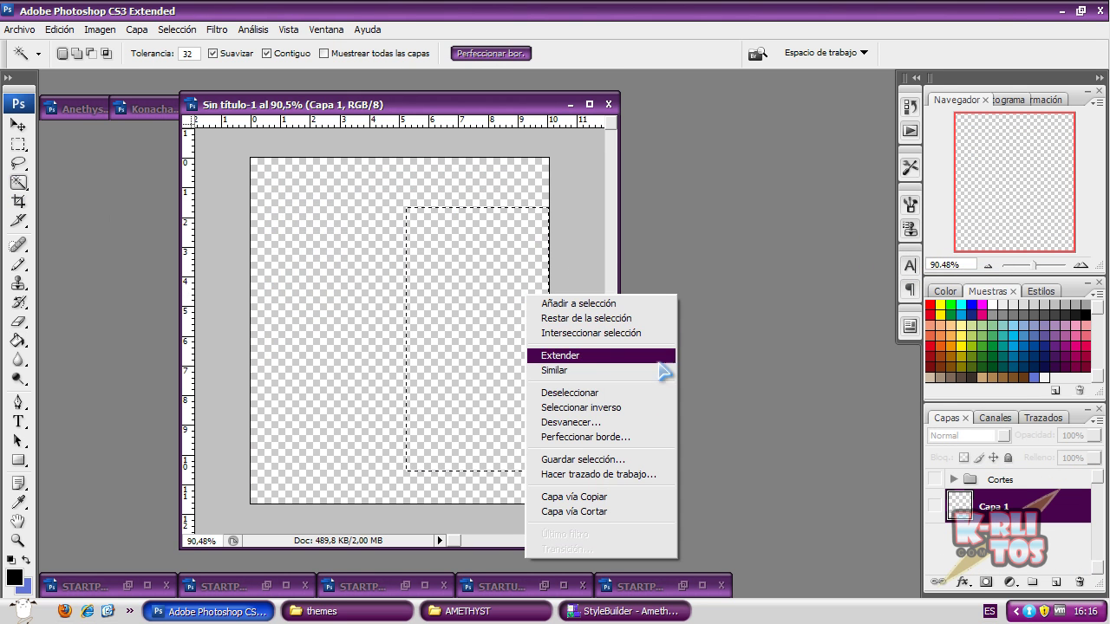
{"action": "left_click", "coordinate": [579, 393]}
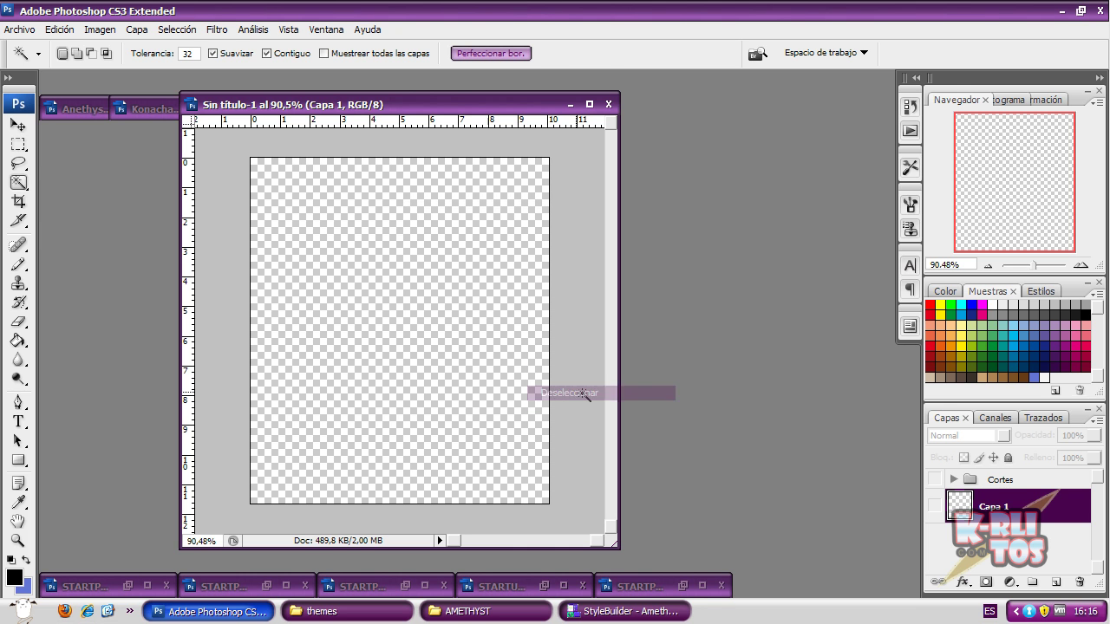
{"action": "left_click", "coordinate": [18, 126]}
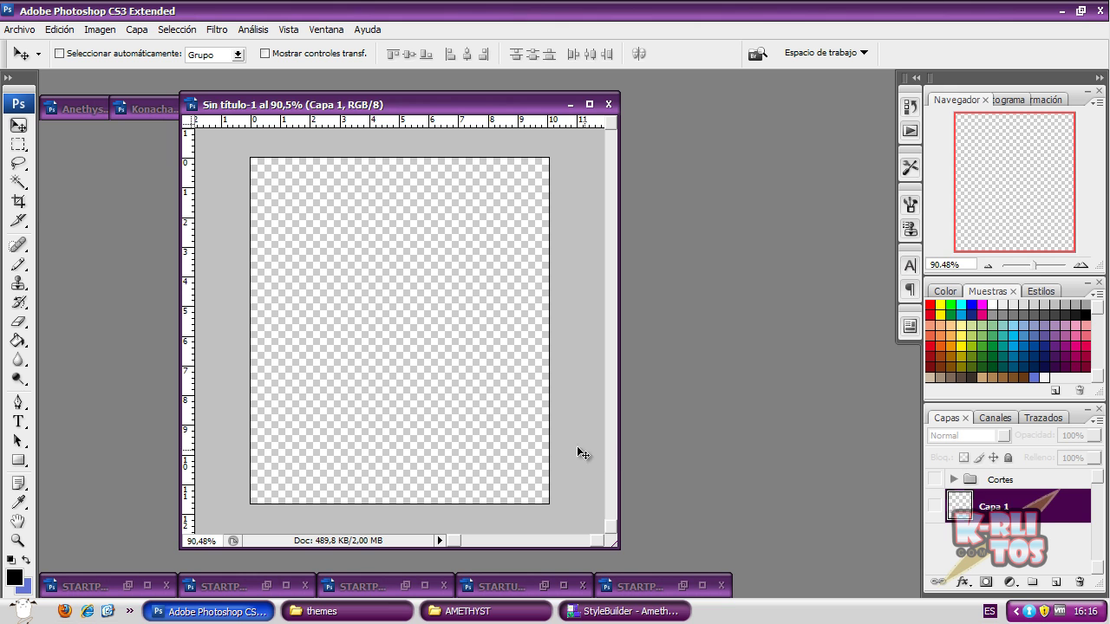
Step: Check the contents of the minimised start panel bitmap documents
{"action": "left_click", "coordinate": [374, 588]}
{"action": "left_click", "coordinate": [519, 593]}
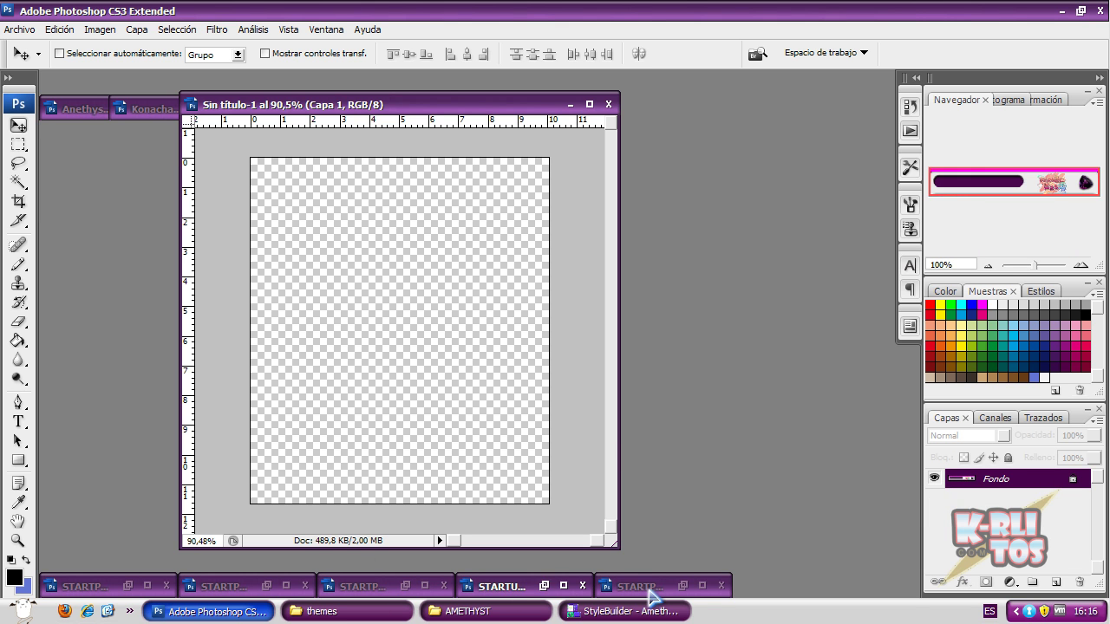
{"action": "left_click", "coordinate": [649, 590]}
{"action": "left_click", "coordinate": [209, 593]}
{"action": "left_click", "coordinate": [95, 588]}
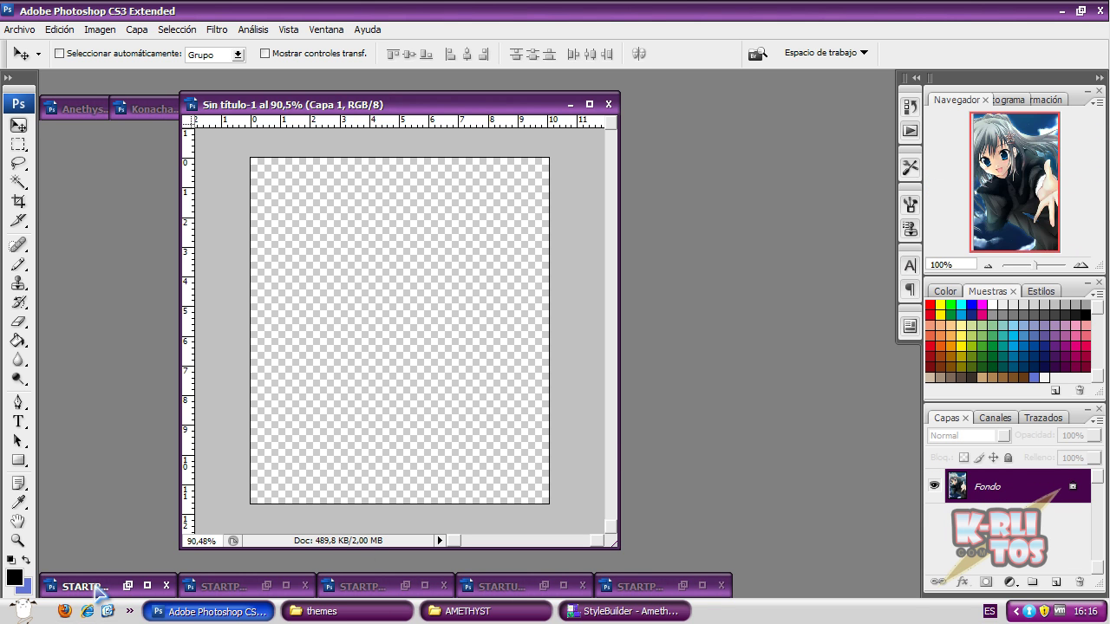
Step: Move the minimised Anethys document window away from the Konachan one and activate the Konachan image
{"action": "left_click", "coordinate": [130, 111]}
{"action": "left_click", "coordinate": [87, 110]}
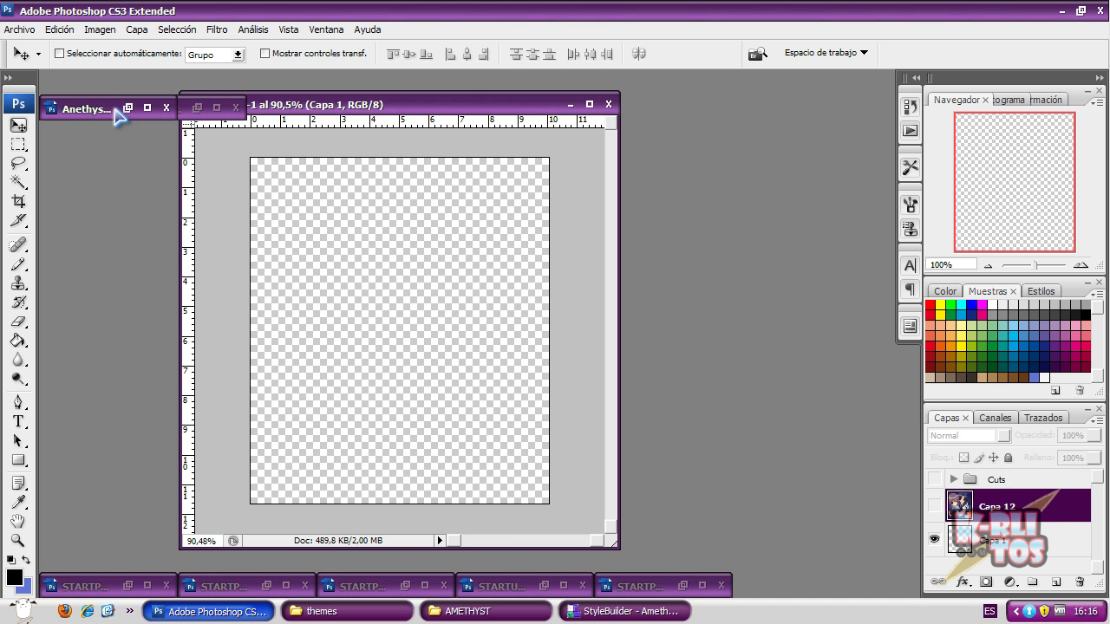
{"action": "left_click_drag", "start_coordinate": [78, 117], "coordinate": [103, 267]}
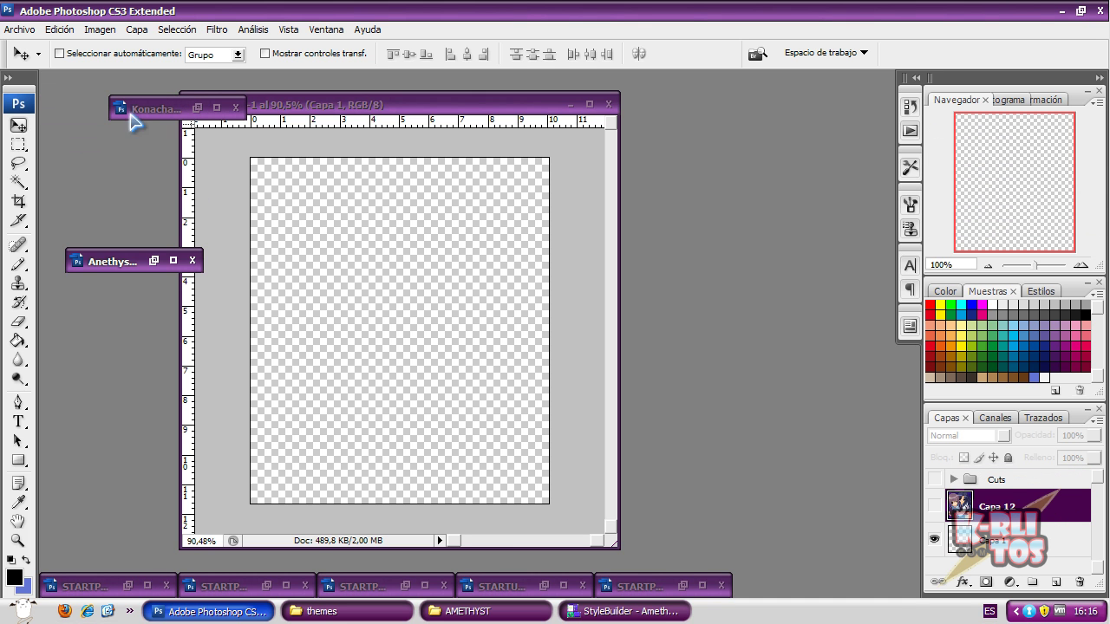
{"action": "left_click", "coordinate": [132, 117]}
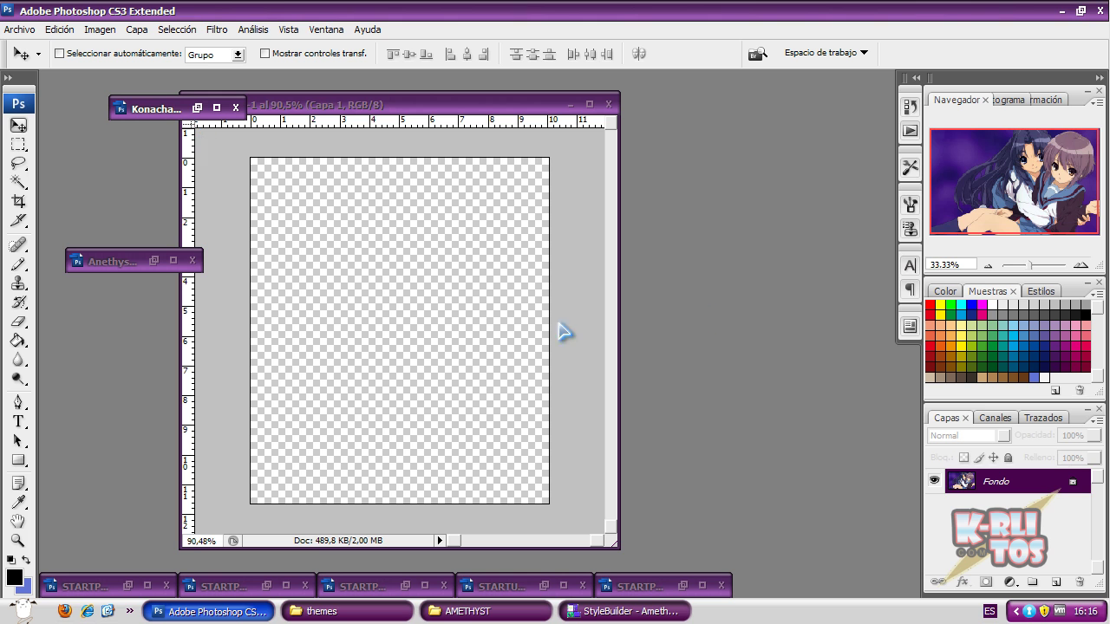
Step: Copy the Konachan image into Sin título-1 as a new layer, maximise that document and shift the layer towards the canvas's lower right
{"action": "left_click_drag", "start_coordinate": [987, 488], "coordinate": [384, 329]}
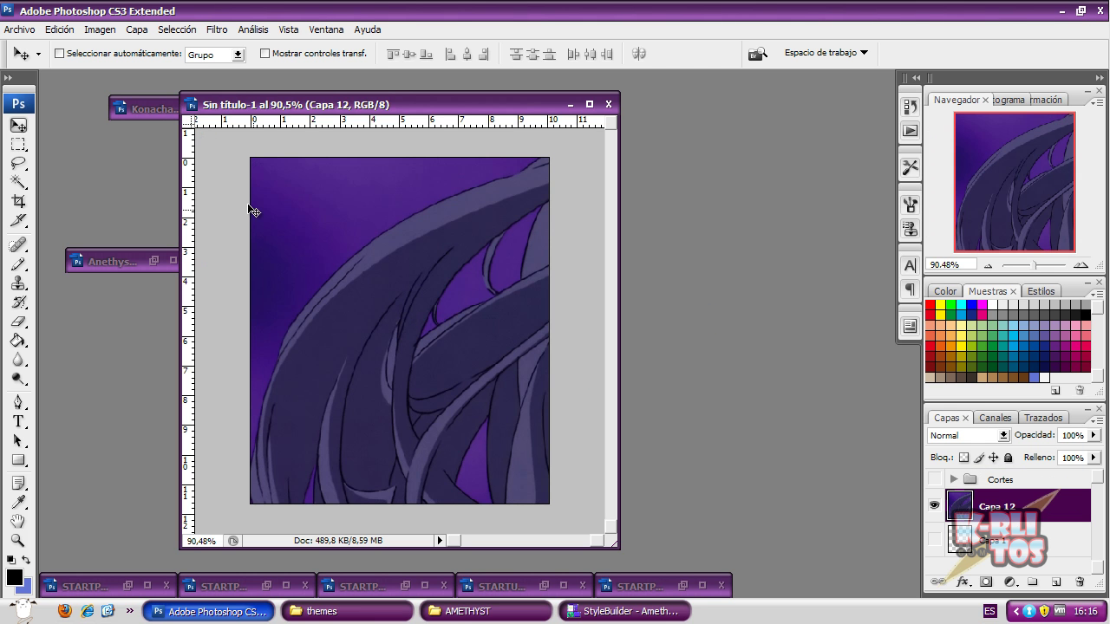
{"action": "double_click", "coordinate": [369, 104]}
{"action": "left_click_drag", "start_coordinate": [299, 184], "coordinate": [534, 322]}
Step: Scale the pasted image proportionally to about 37.2% with Free Transform and position it to cover the whole canvas
{"action": "key", "text": "ctrl+t"}
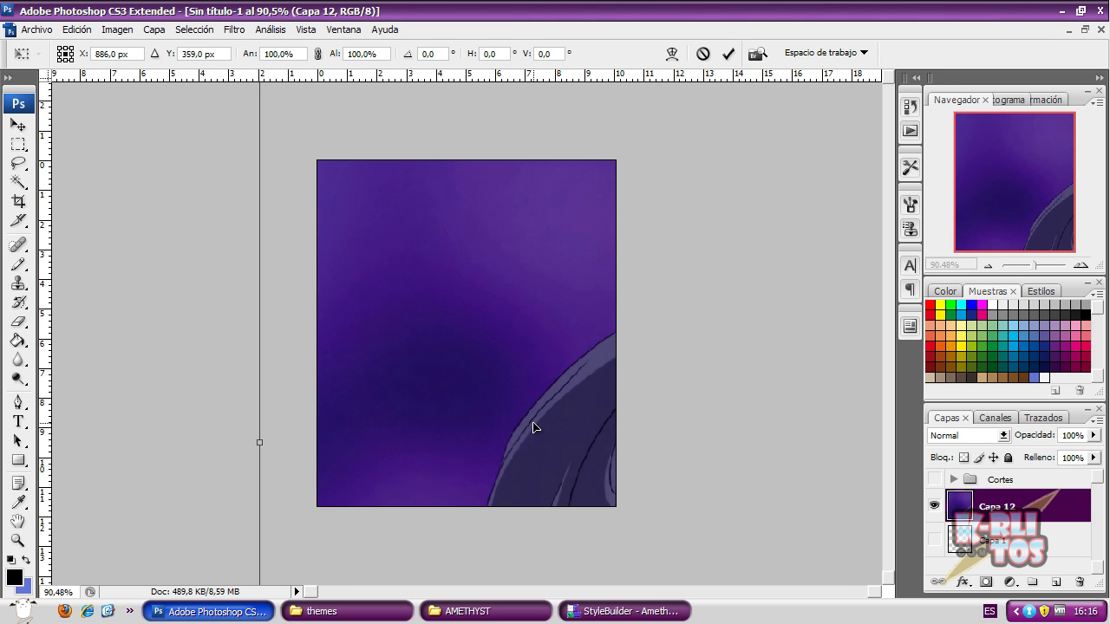
{"action": "left_click_drag", "start_coordinate": [437, 237], "coordinate": [465, 437]}
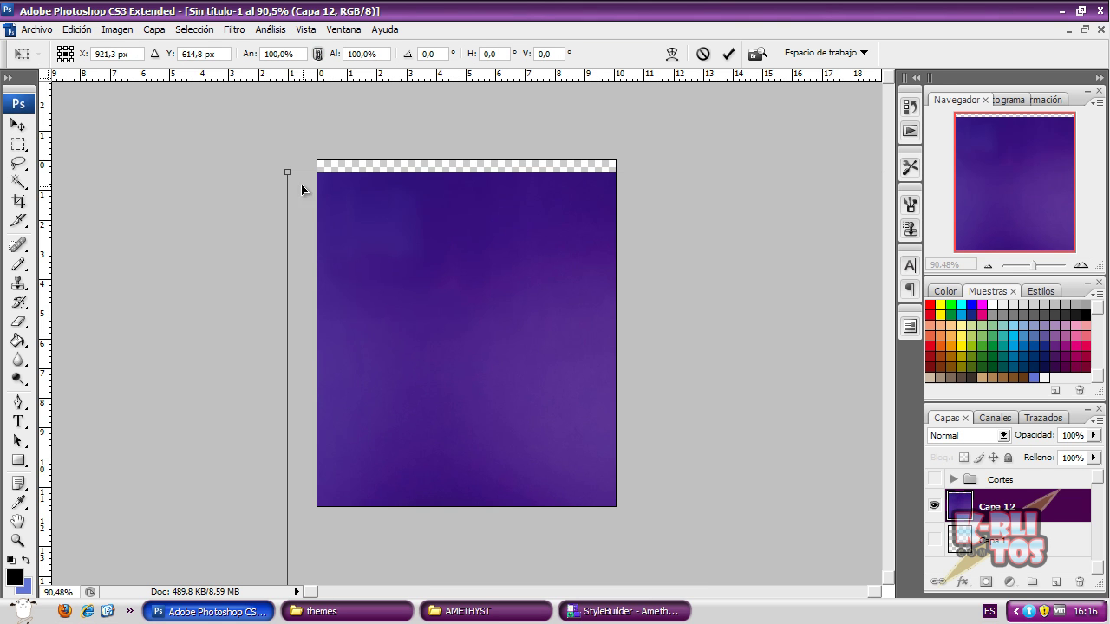
{"action": "left_click_drag", "start_coordinate": [283, 176], "coordinate": [743, 564]}
{"action": "left_click_drag", "start_coordinate": [822, 547], "coordinate": [173, 241]}
{"action": "left_click_drag", "start_coordinate": [135, 181], "coordinate": [644, 465]}
{"action": "left_click_drag", "start_coordinate": [721, 528], "coordinate": [274, 196]}
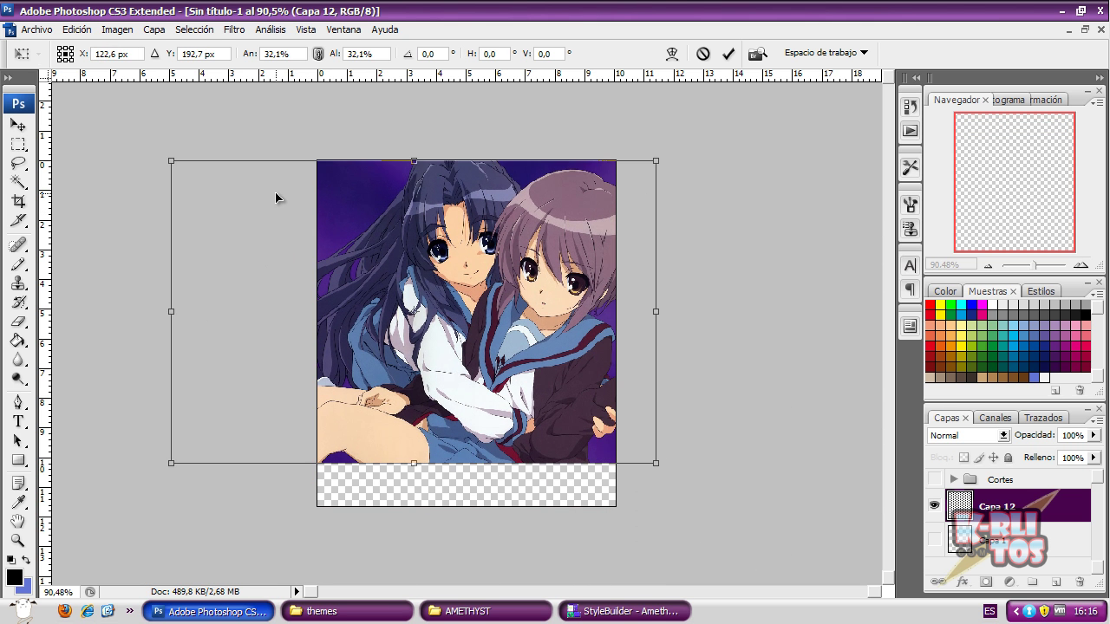
{"action": "left_click_drag", "start_coordinate": [678, 492], "coordinate": [723, 528]}
{"action": "left_click_drag", "start_coordinate": [503, 374], "coordinate": [551, 377]}
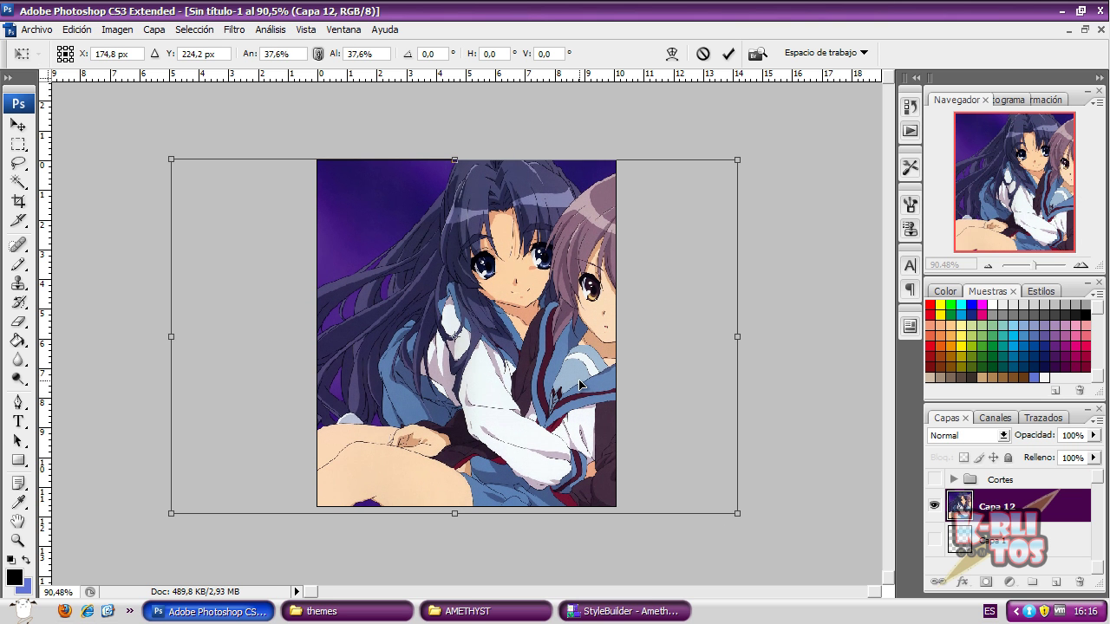
{"action": "left_click_drag", "start_coordinate": [732, 515], "coordinate": [732, 516]}
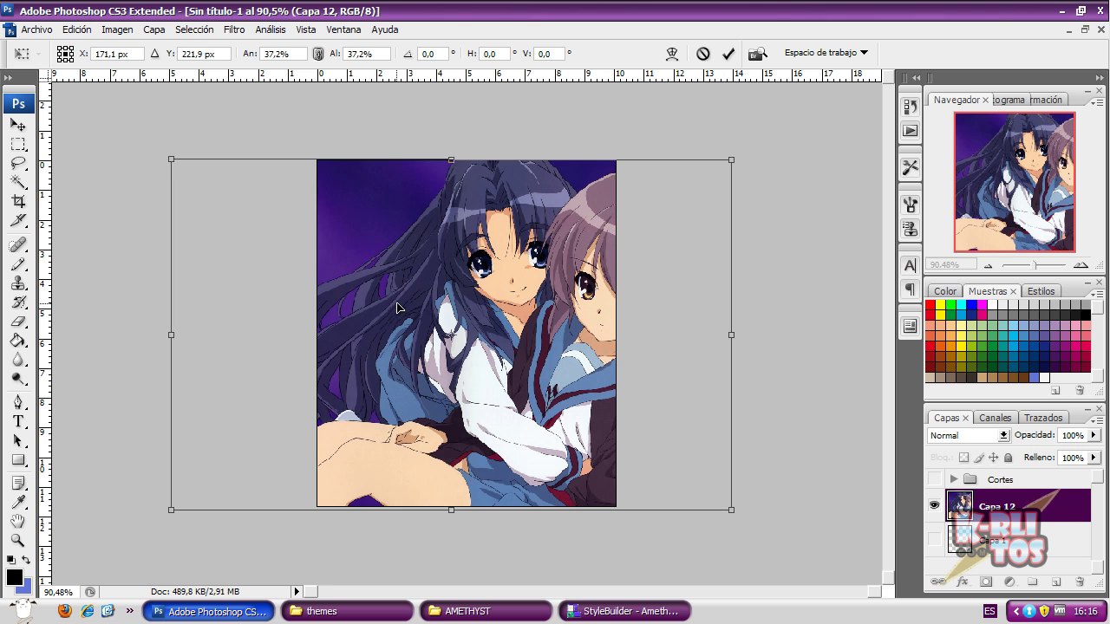
{"action": "key", "text": "Return"}
Step: Flip the image layer Capa 12 horizontally with Free Transform and apply the transformation
{"action": "right_click", "coordinate": [434, 317]}
{"action": "left_click", "coordinate": [468, 276]}
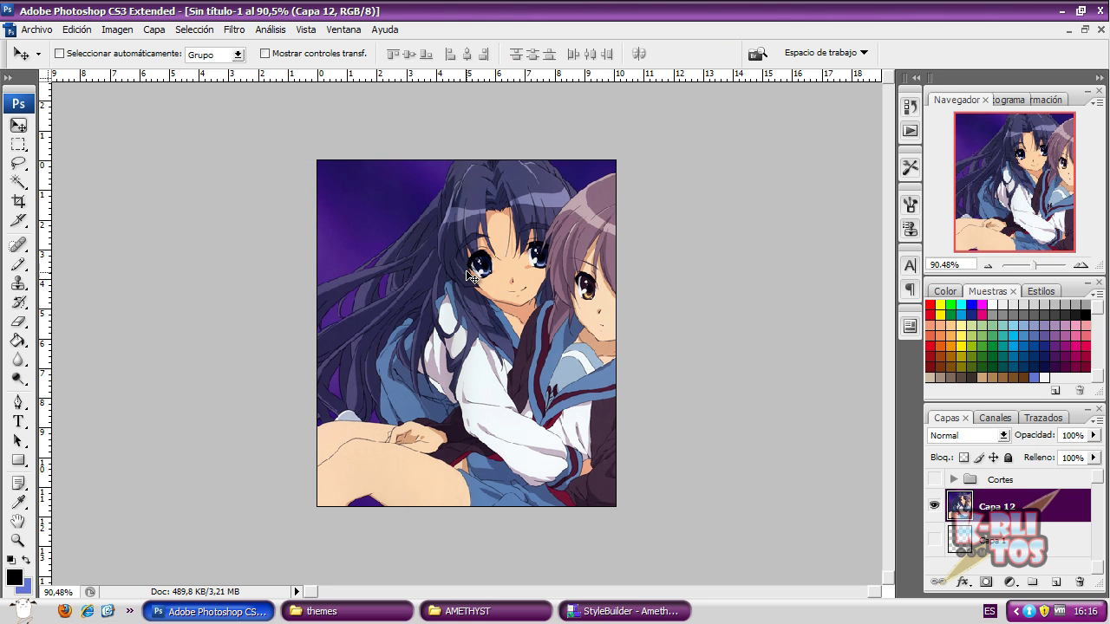
{"action": "key", "text": "ctrl+t"}
{"action": "right_click", "coordinate": [482, 326]}
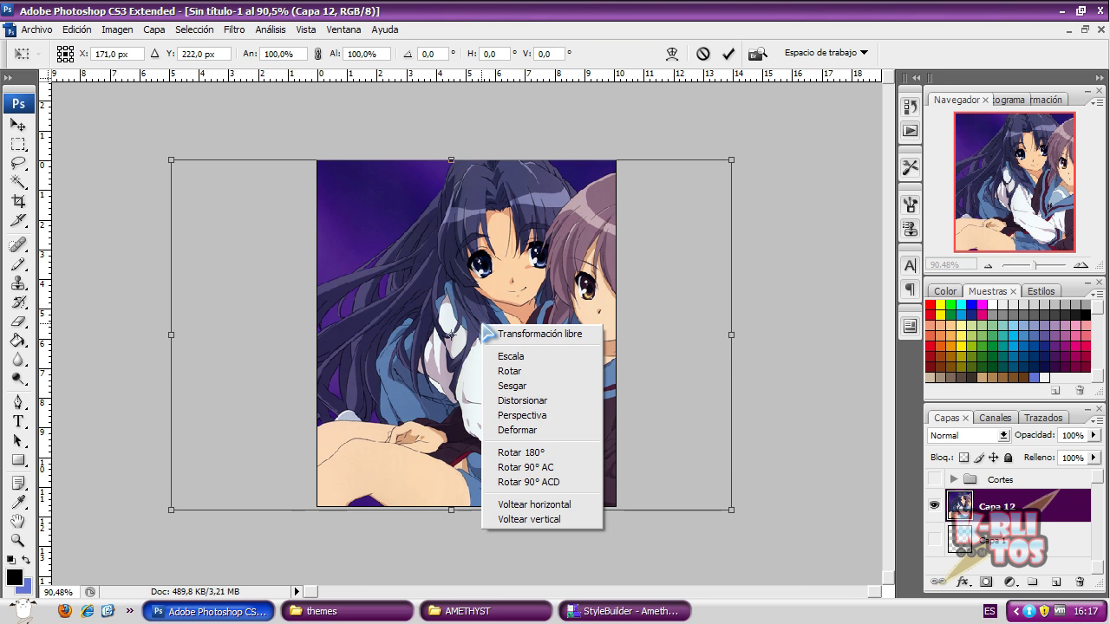
{"action": "left_click", "coordinate": [566, 503]}
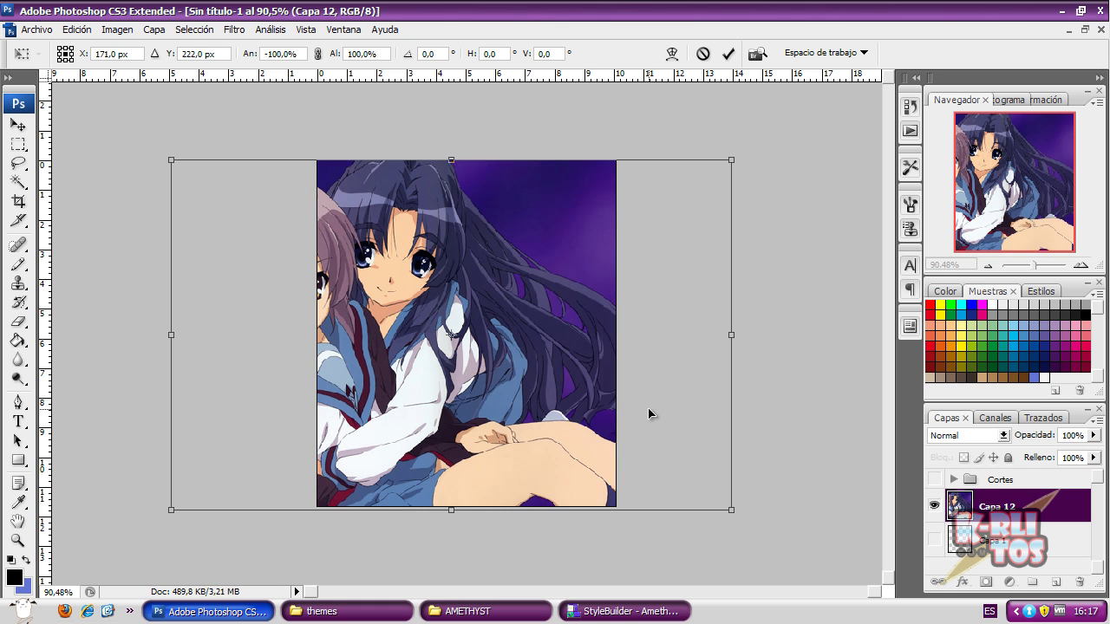
{"action": "key", "text": "Return"}
Step: Move the flipped image and nudge it to the left until both characters are framed within the canvas
{"action": "left_click_drag", "start_coordinate": [457, 336], "coordinate": [480, 312]}
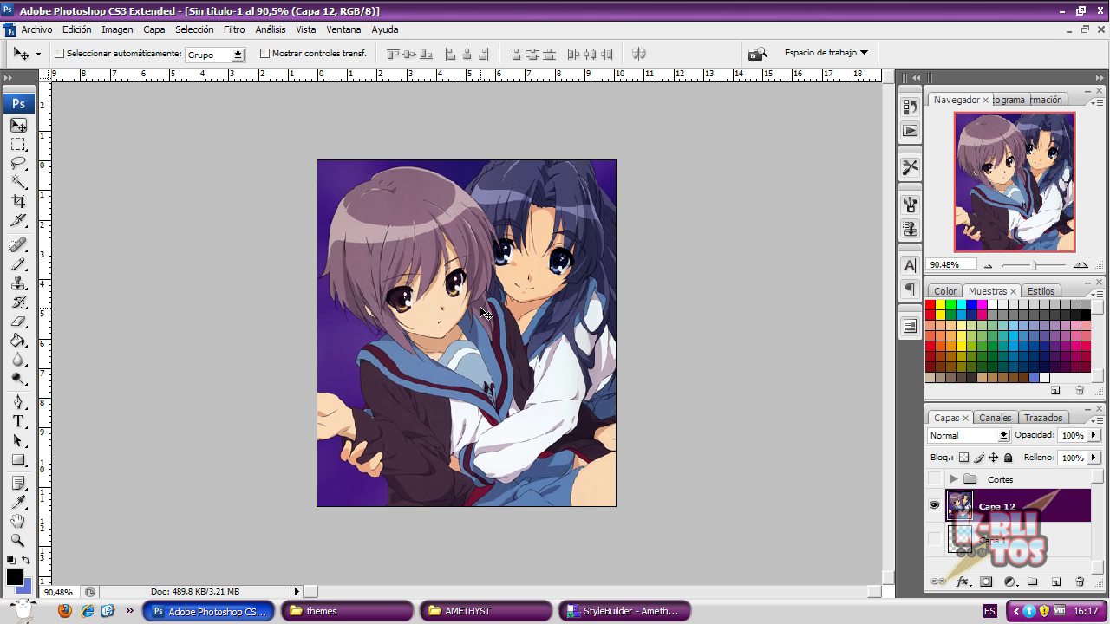
{"action": "key", "text": "Left"}
{"action": "key", "text": "Left"}
{"action": "key", "text": "Left"}
{"action": "key", "text": "Left"}
{"action": "key", "text": "Left"}
{"action": "key", "text": "Left"}
{"action": "key", "text": "Left"}
{"action": "key", "text": "Left"}
{"action": "key", "text": "Left"}
{"action": "key", "text": "Left"}
{"action": "key", "text": "Left"}
{"action": "key", "text": "Left"}
{"action": "key", "text": "Left"}
{"action": "key", "text": "Left"}
{"action": "key", "text": "Left"}
{"action": "key", "text": "Left"}
{"action": "key", "text": "Left"}
{"action": "key", "text": "Left"}
{"action": "key", "text": "Left"}
{"action": "key", "text": "Left"}
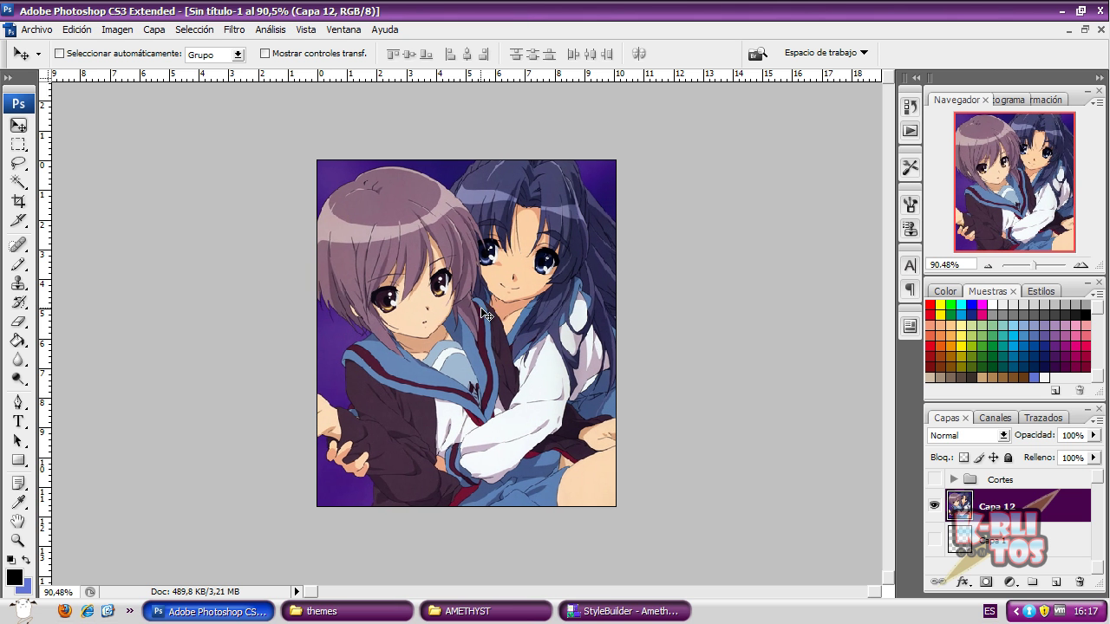
{"action": "key", "text": "shift+Left"}
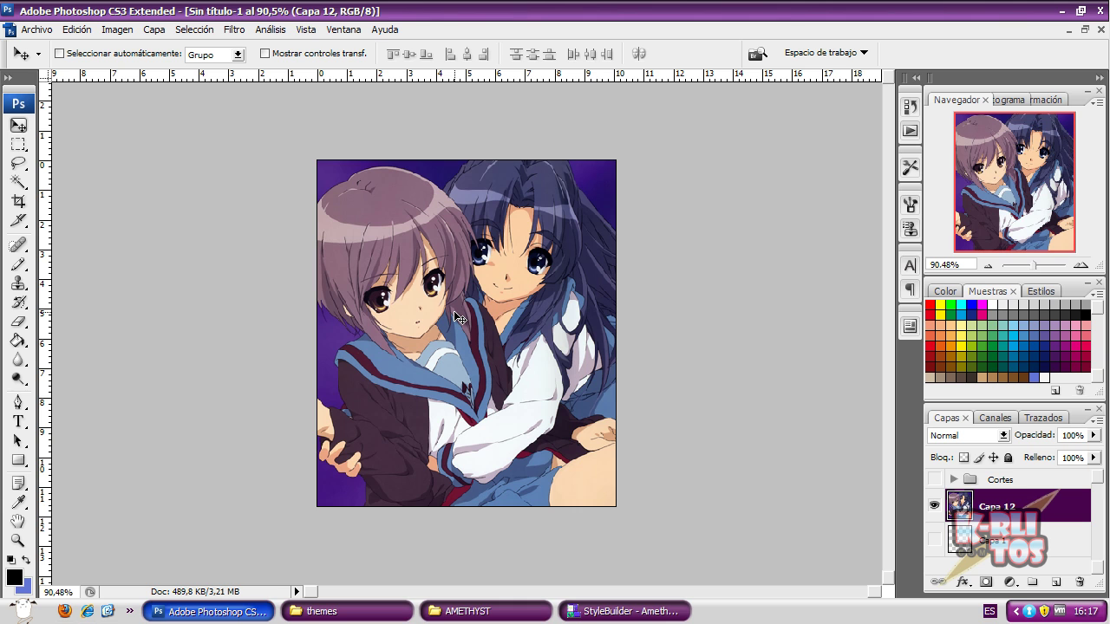
Step: Expand the Cortes group, make it visible and hide all the black shape layers inside it
{"action": "left_click", "coordinate": [952, 479]}
{"action": "left_click", "coordinate": [933, 481]}
{"action": "left_click", "coordinate": [933, 505]}
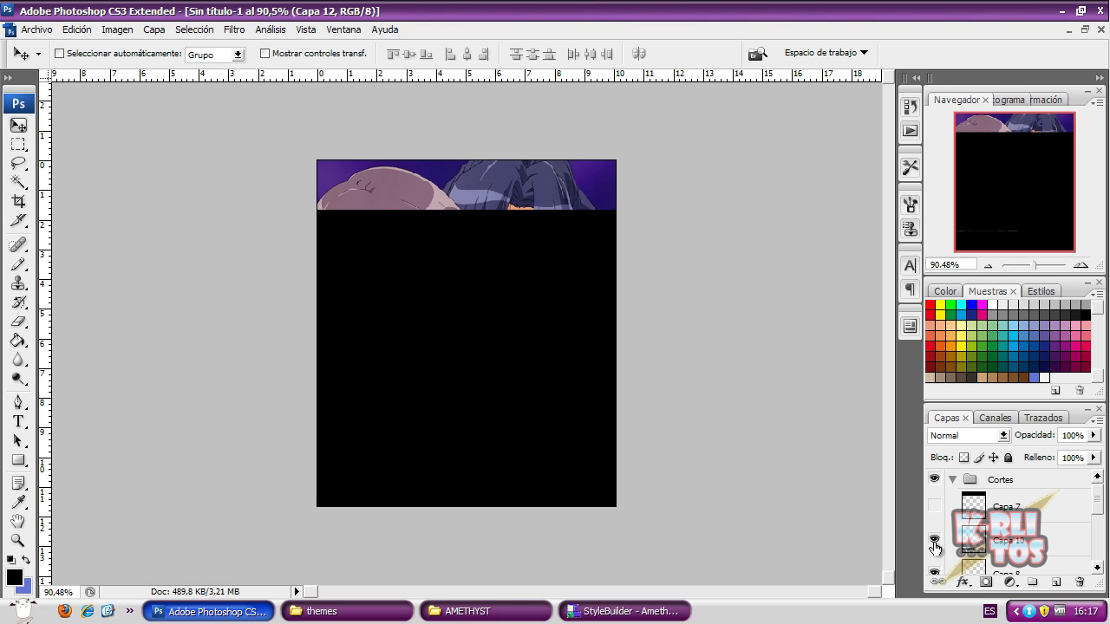
{"action": "left_click", "coordinate": [934, 540]}
{"action": "scroll", "coordinate": [934, 545], "scroll_direction": "down", "scroll_amount": 3}
{"action": "left_click", "coordinate": [932, 528]}
{"action": "left_click", "coordinate": [933, 493]}
{"action": "left_click", "coordinate": [934, 561]}
{"action": "scroll", "coordinate": [1038, 544], "scroll_direction": "down", "scroll_amount": 2}
{"action": "scroll", "coordinate": [1038, 544], "scroll_direction": "up", "scroll_amount": 4}
{"action": "scroll", "coordinate": [1037, 544], "scroll_direction": "up", "scroll_amount": 1}
Step: Show Capa 7 and select its black band across the canvas's upper edge with the Magic Wand
{"action": "left_click", "coordinate": [1020, 518]}
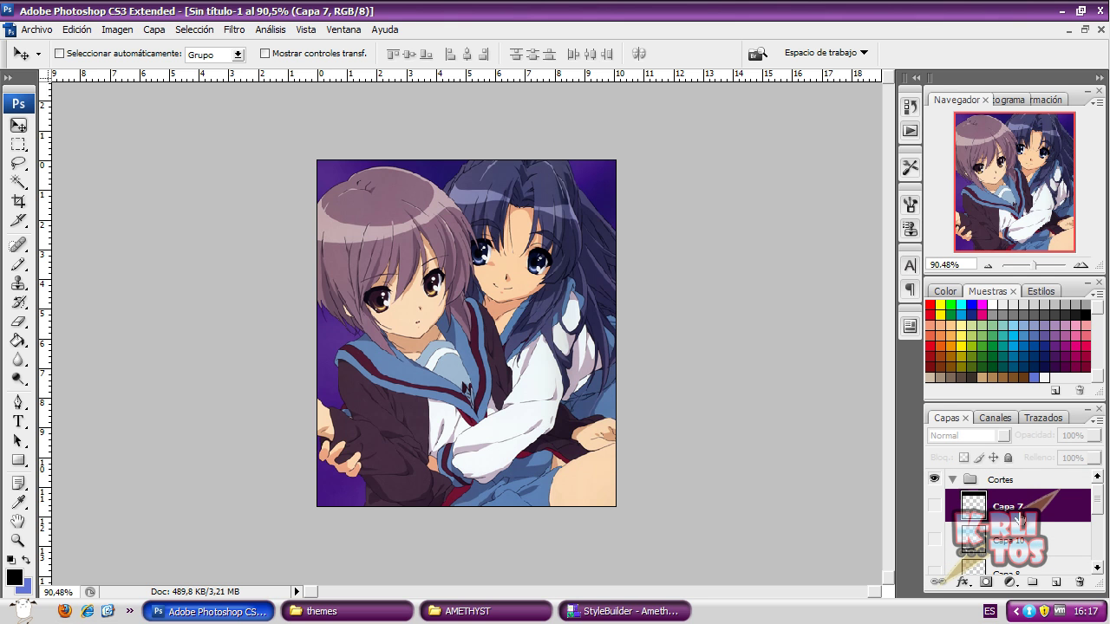
{"action": "left_click", "coordinate": [934, 505]}
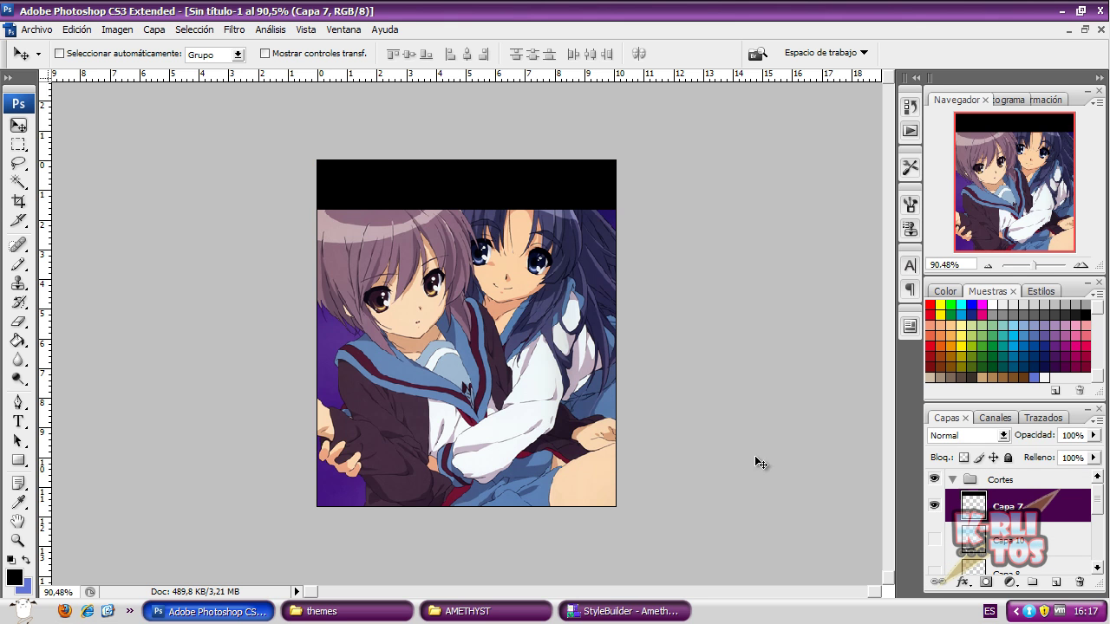
{"action": "left_click", "coordinate": [18, 182]}
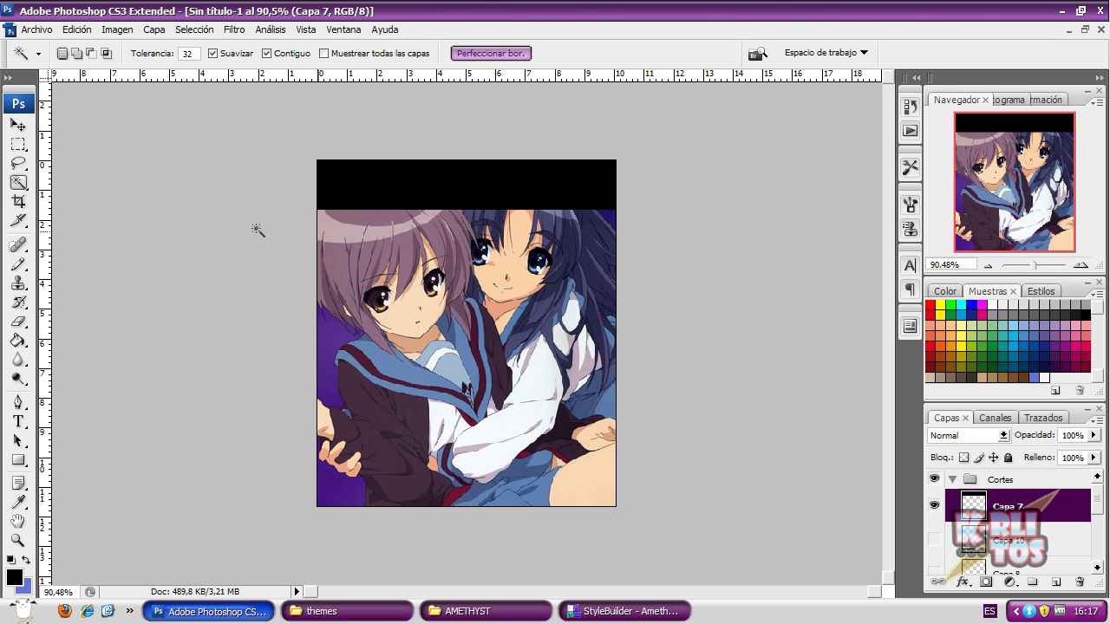
{"action": "left_click", "coordinate": [510, 200]}
Step: Make the image layer Capa 12 active and copy the area inside the upper band selection
{"action": "scroll", "coordinate": [1023, 520], "scroll_direction": "down", "scroll_amount": 4}
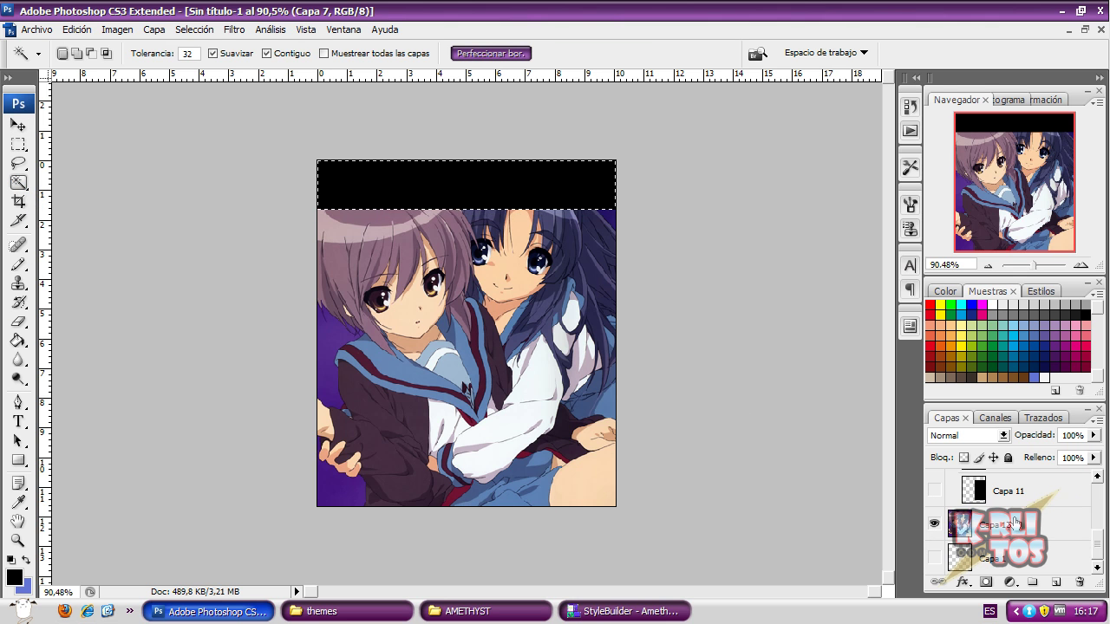
{"action": "left_click", "coordinate": [1003, 525]}
{"action": "left_click", "coordinate": [37, 30]}
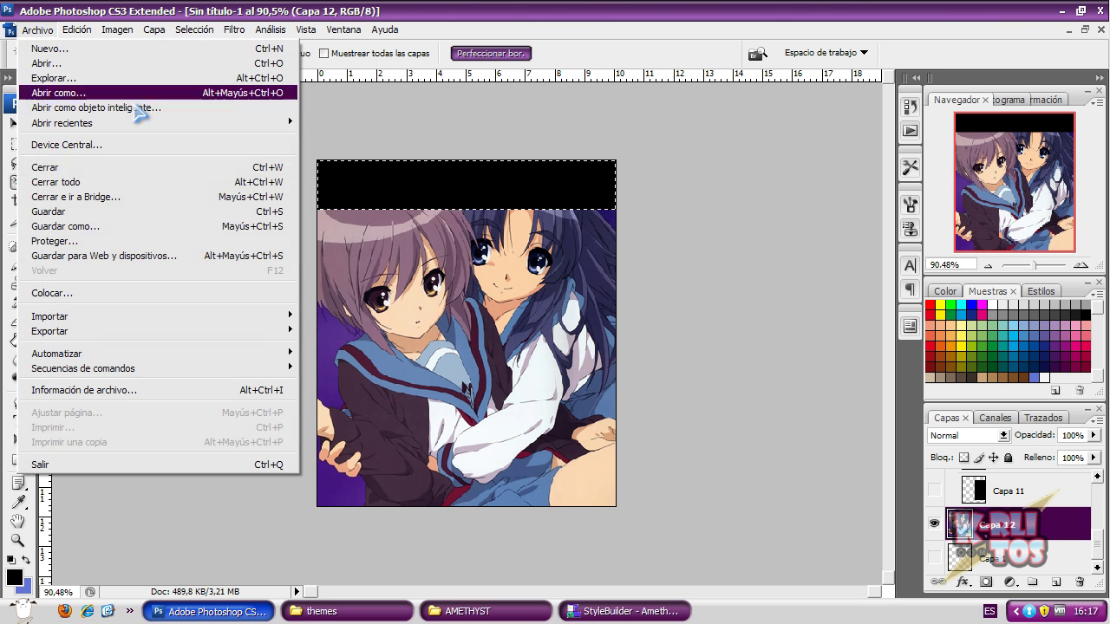
{"action": "mouse_move", "coordinate": [77, 30]}
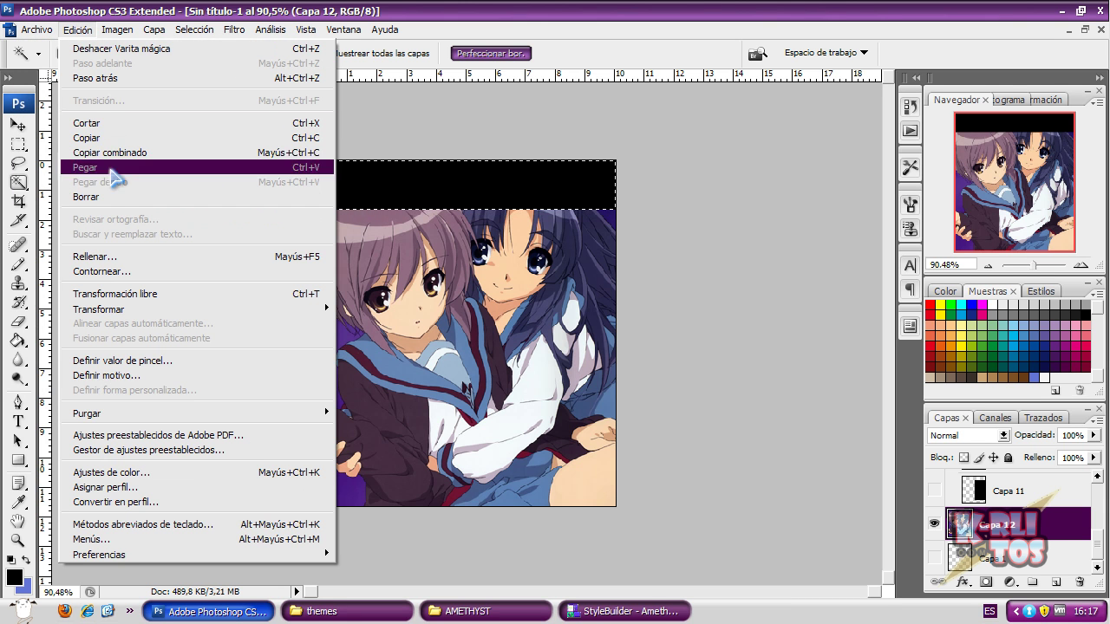
{"action": "left_click", "coordinate": [98, 138]}
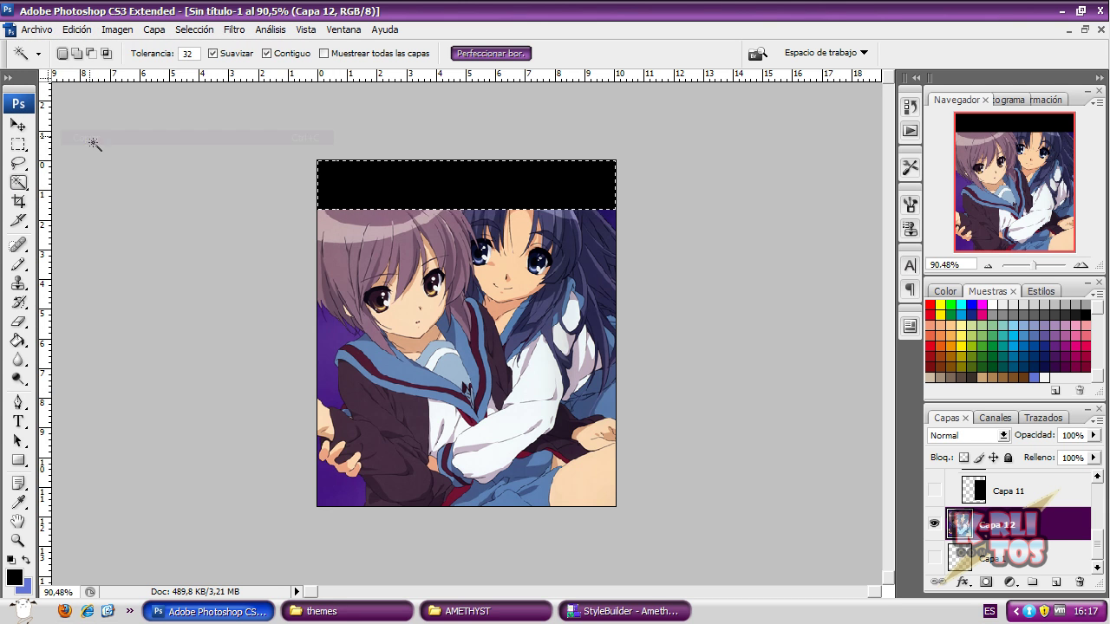
Step: Create a transparent 380 × 63 pixel document from the clipboard preset and paste the copied band into it
{"action": "left_click", "coordinate": [37, 29]}
{"action": "left_click", "coordinate": [47, 49]}
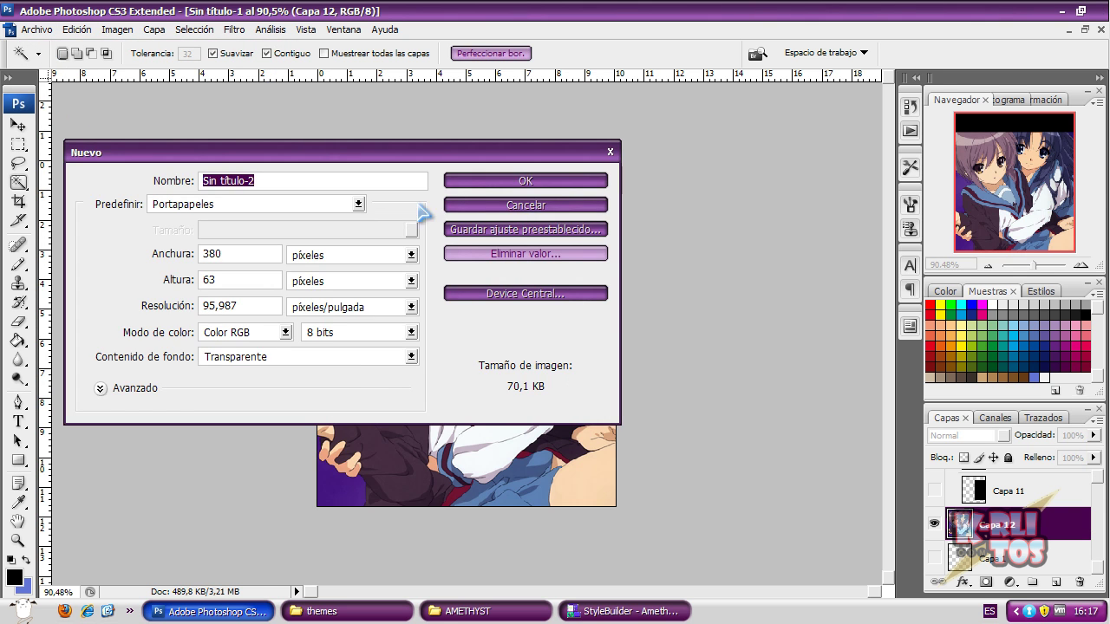
{"action": "left_click", "coordinate": [488, 182]}
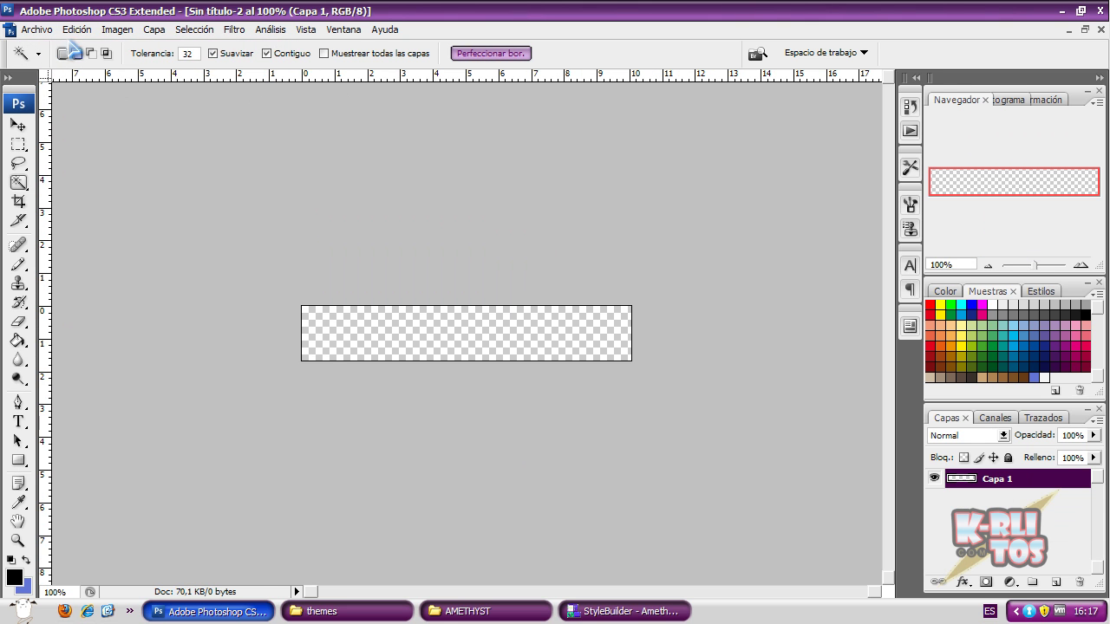
{"action": "left_click", "coordinate": [76, 30]}
{"action": "left_click", "coordinate": [110, 166]}
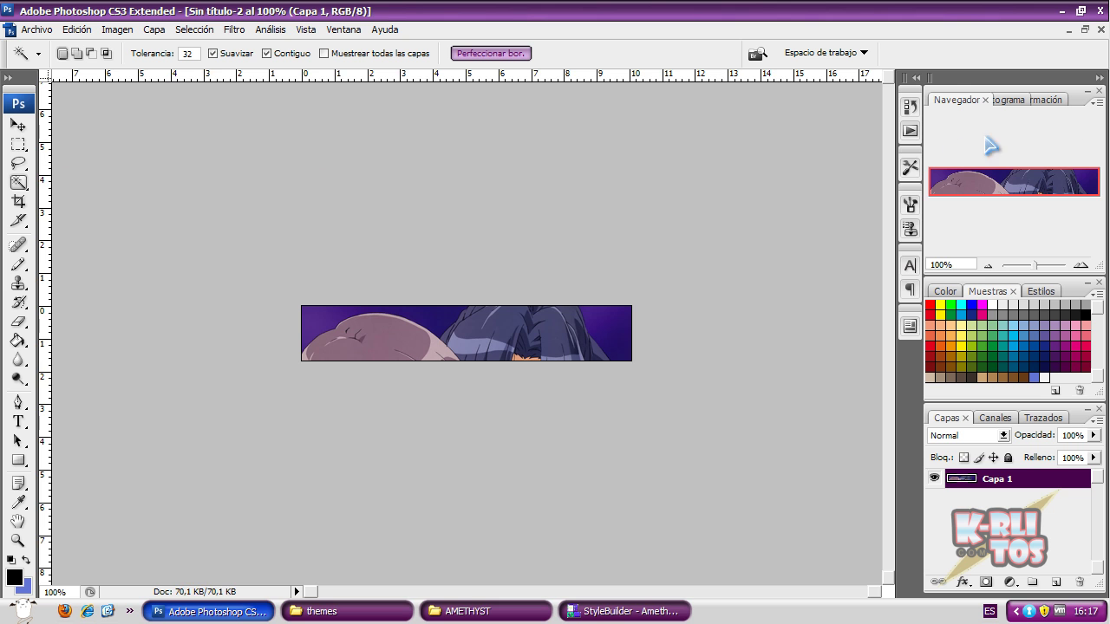
Step: Restore the document windows, line up the minimised ones along the workspace's lower edge and place Sin título-1 and Sin título-2 side by side
{"action": "left_click", "coordinate": [1085, 29]}
{"action": "left_click_drag", "start_coordinate": [296, 221], "coordinate": [634, 150]}
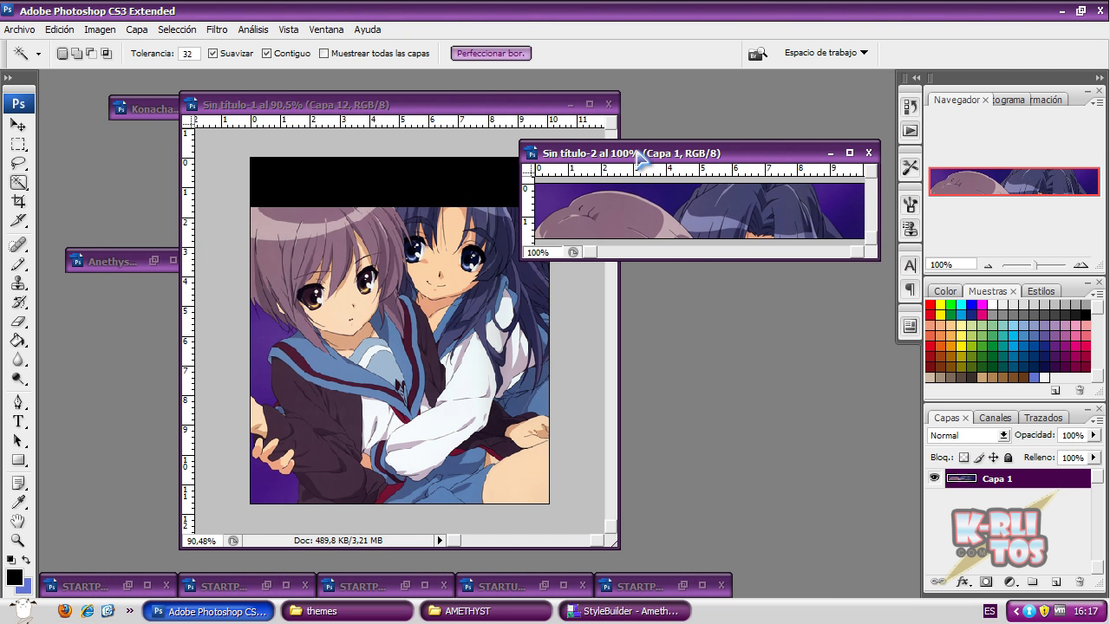
{"action": "left_click_drag", "start_coordinate": [150, 112], "coordinate": [73, 562]}
{"action": "left_click_drag", "start_coordinate": [112, 260], "coordinate": [215, 579]}
{"action": "left_click_drag", "start_coordinate": [145, 115], "coordinate": [231, 292]}
{"action": "left_click_drag", "start_coordinate": [169, 172], "coordinate": [328, 554]}
{"action": "left_click_drag", "start_coordinate": [148, 117], "coordinate": [611, 572]}
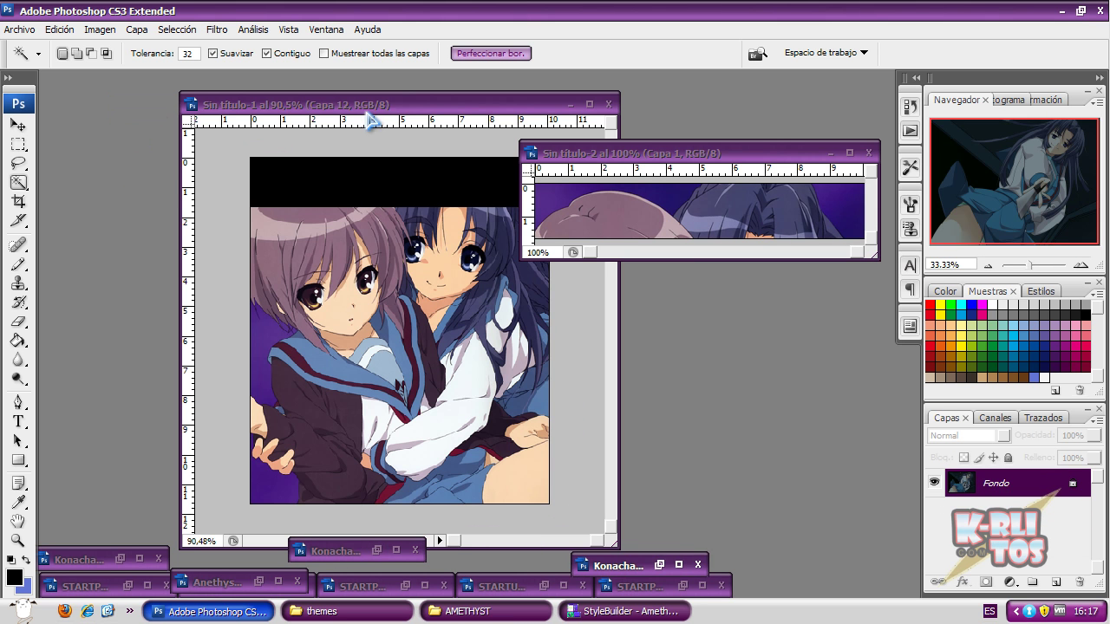
{"action": "left_click_drag", "start_coordinate": [368, 105], "coordinate": [247, 84]}
{"action": "left_click_drag", "start_coordinate": [696, 152], "coordinate": [692, 98]}
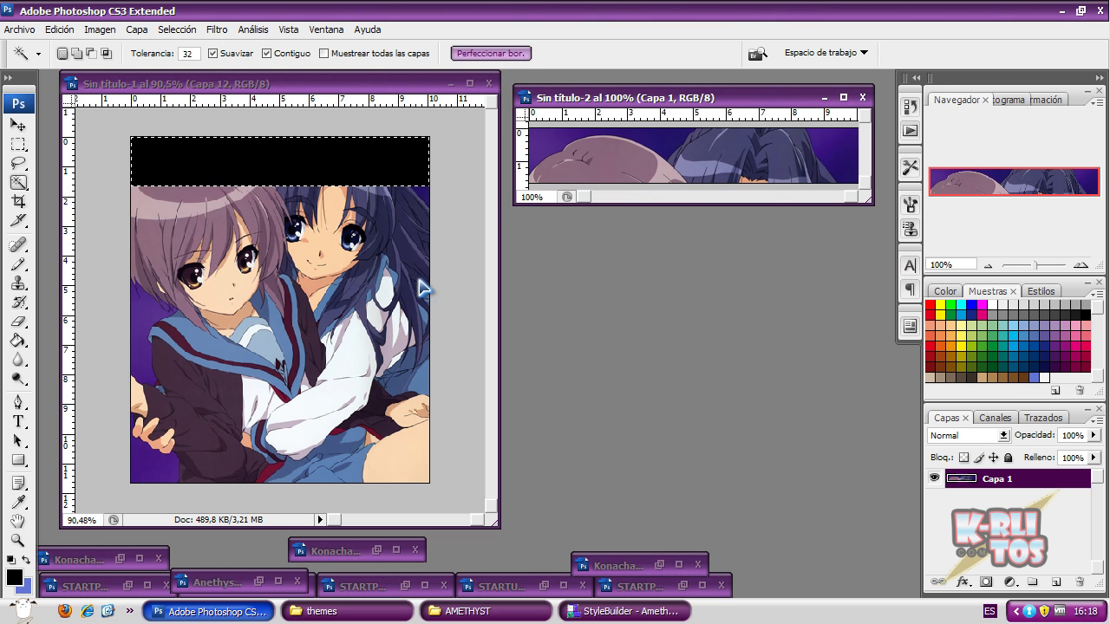
Step: In Sin título-1, hide Capa 7, show Capa 10 and select its black bar with the Magic Wand
{"action": "left_click", "coordinate": [432, 84]}
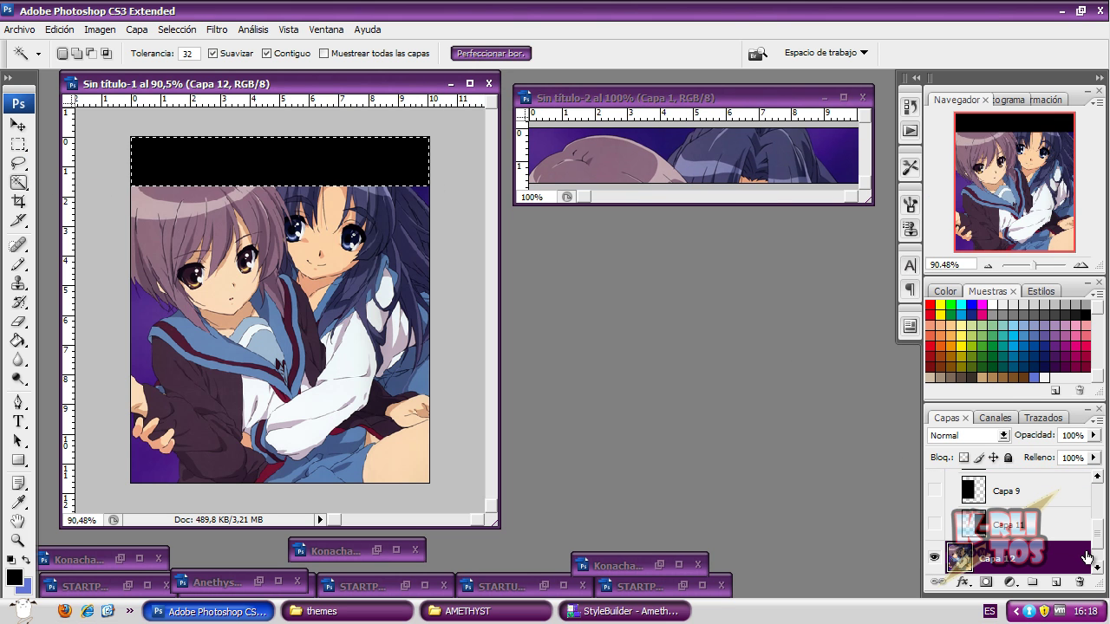
{"action": "scroll", "coordinate": [1094, 529], "scroll_direction": "up", "scroll_amount": 3}
{"action": "left_click", "coordinate": [933, 506]}
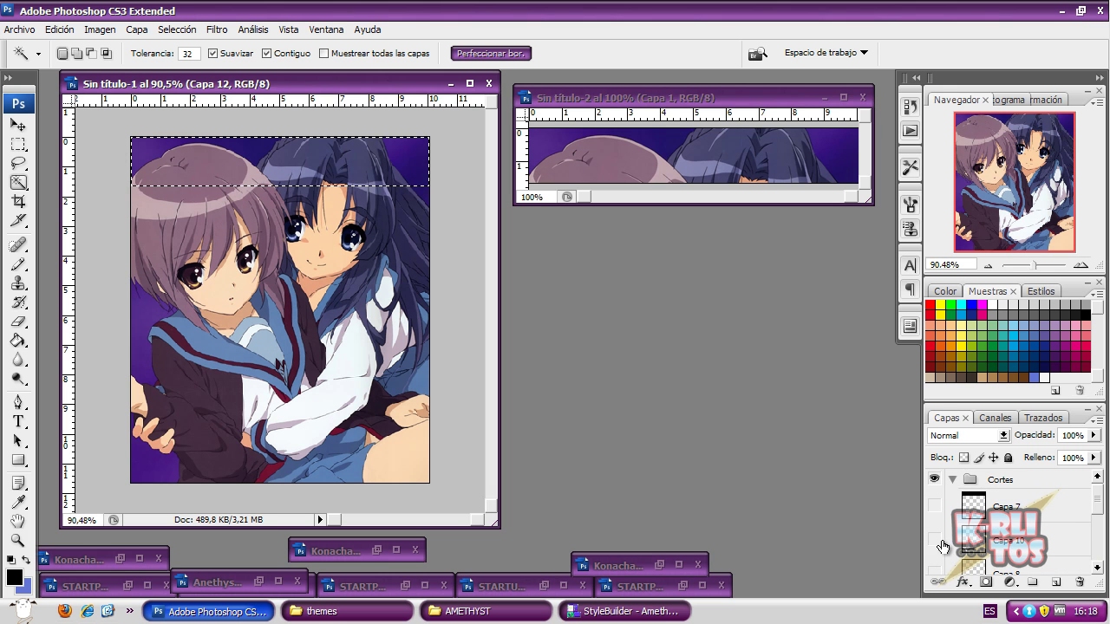
{"action": "left_click", "coordinate": [933, 538]}
{"action": "left_click", "coordinate": [957, 541]}
{"action": "left_click", "coordinate": [214, 449]}
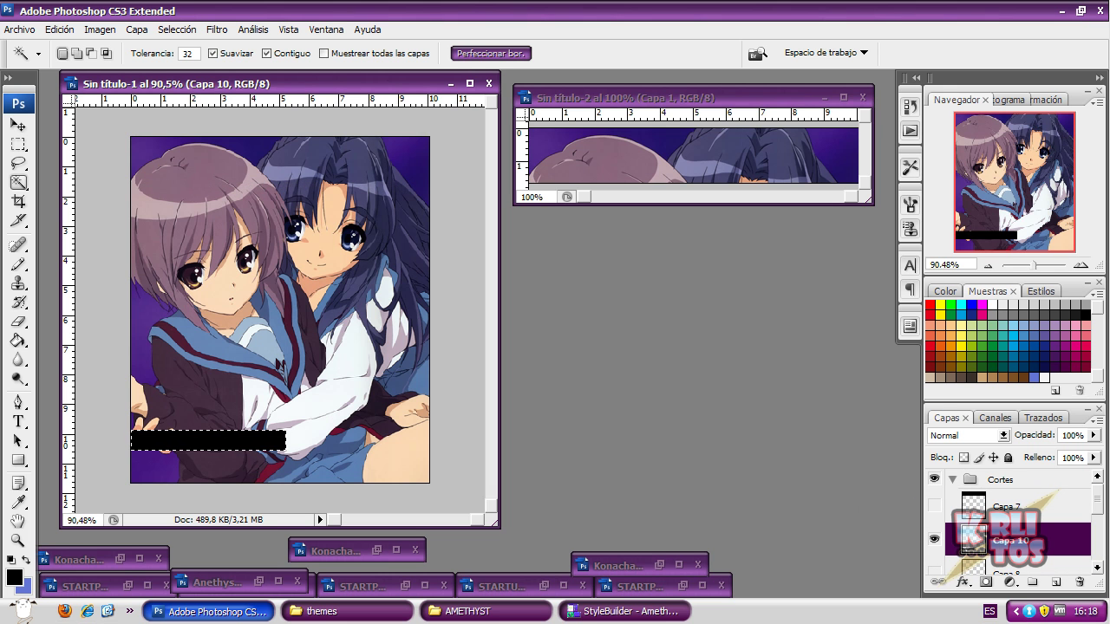
Step: Make Capa 12 active and copy the part of the image inside the Capa 10 bar selection
{"action": "scroll", "coordinate": [1075, 550], "scroll_direction": "down", "scroll_amount": 3}
{"action": "left_click", "coordinate": [1075, 551]}
{"action": "left_click", "coordinate": [59, 29]}
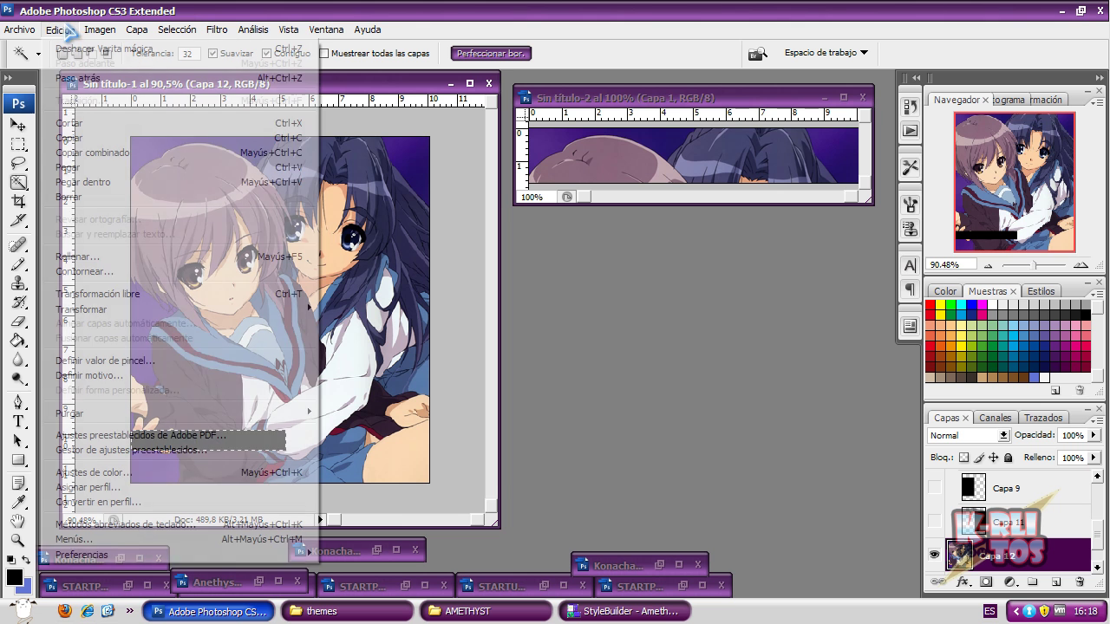
{"action": "left_click", "coordinate": [74, 136]}
Step: Paste the copied bar into a new clipboard-sized document and place its window below Sin título-2
{"action": "left_click", "coordinate": [21, 30]}
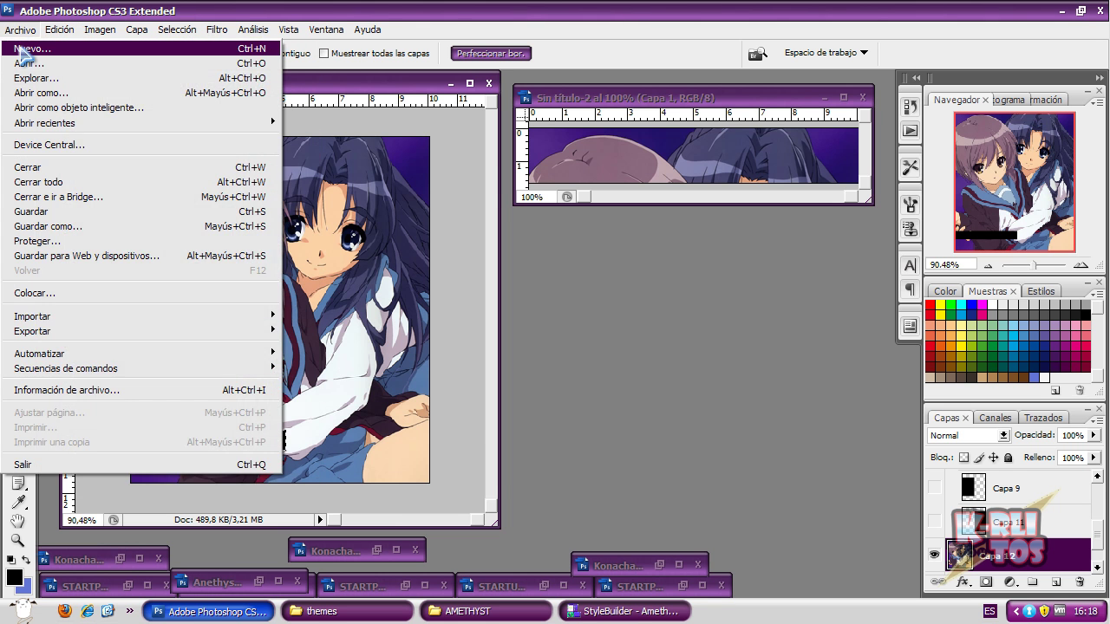
{"action": "left_click", "coordinate": [35, 43]}
{"action": "left_click", "coordinate": [481, 181]}
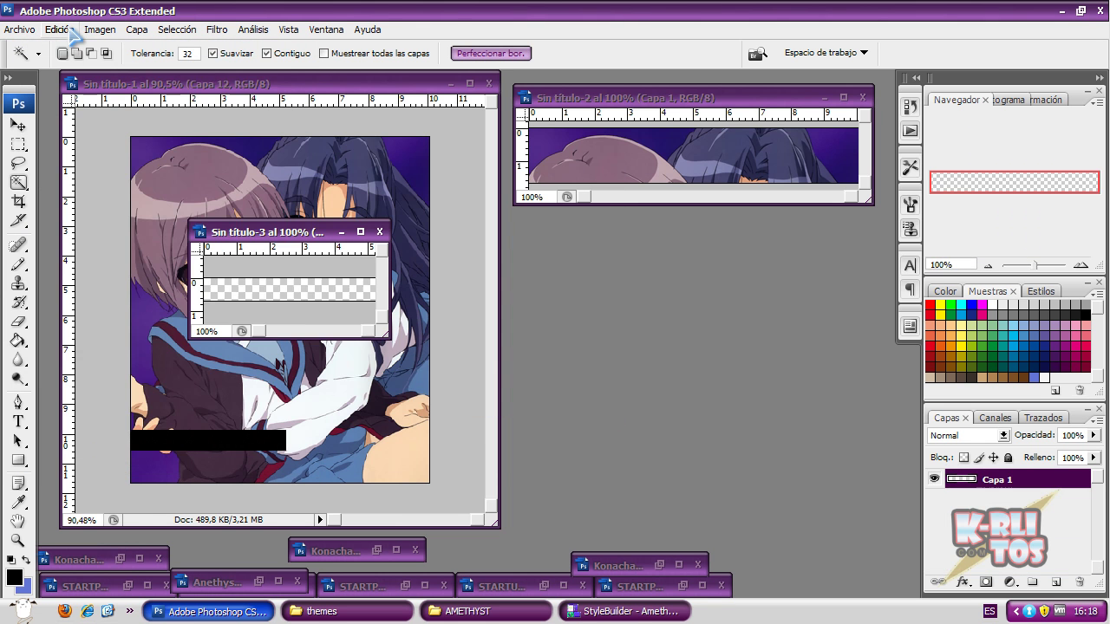
{"action": "left_click", "coordinate": [59, 29]}
{"action": "left_click", "coordinate": [113, 168]}
{"action": "left_click_drag", "start_coordinate": [276, 232], "coordinate": [598, 410]}
Step: In Sin título-1, hide Capa 10, show Capa 8 and select its black bar with the Magic Wand
{"action": "left_click", "coordinate": [294, 100]}
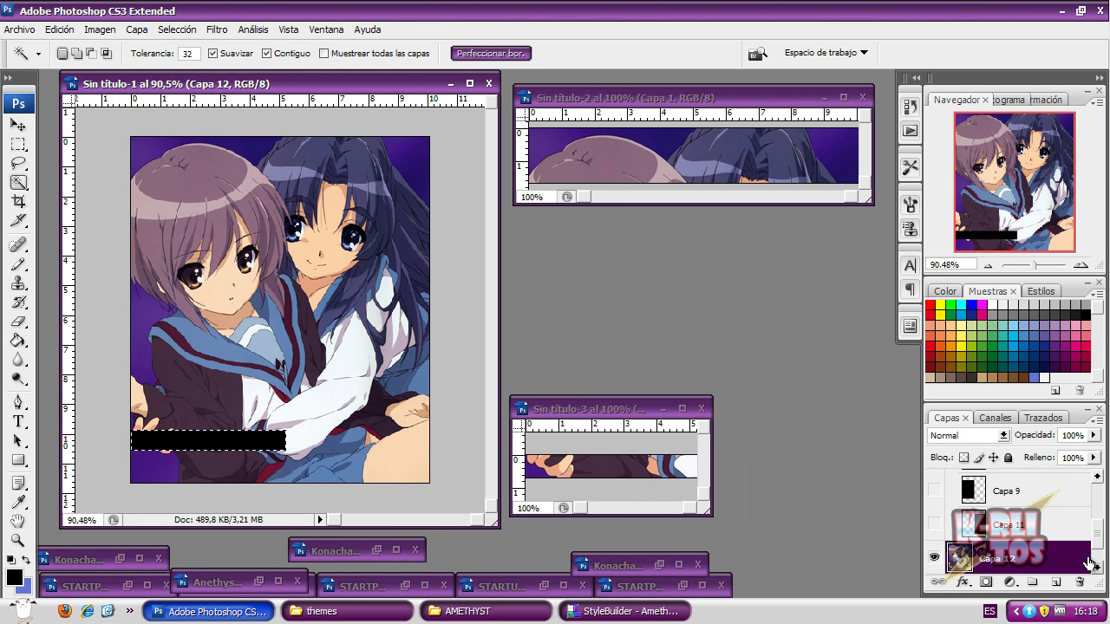
{"action": "left_click_drag", "start_coordinate": [1102, 542], "coordinate": [1103, 501]}
{"action": "left_click", "coordinate": [934, 538]}
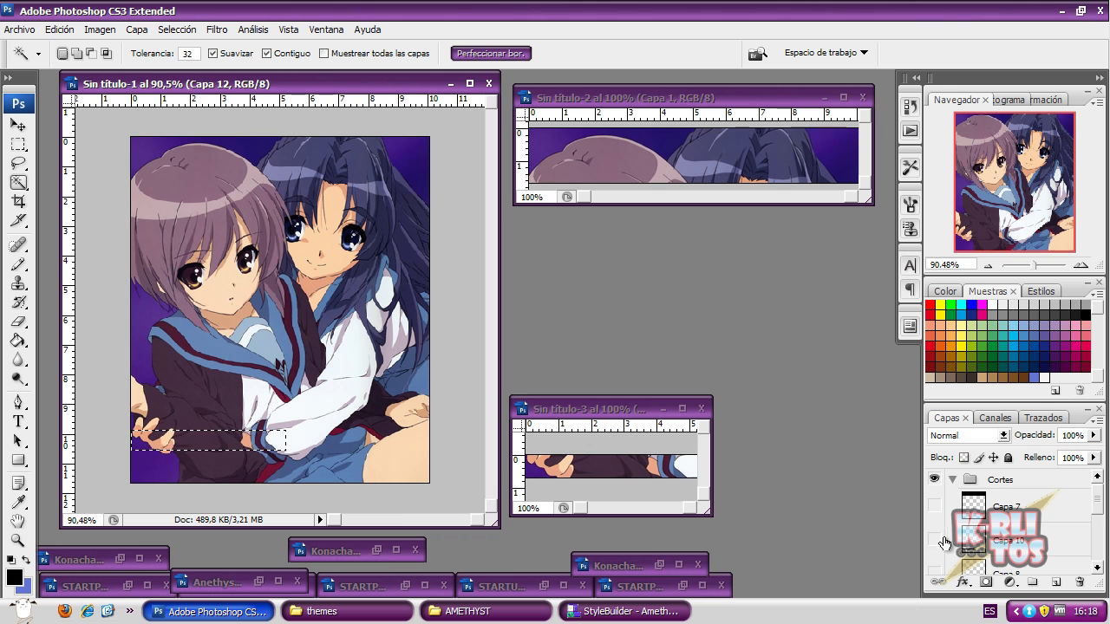
{"action": "scroll", "coordinate": [946, 525], "scroll_direction": "down", "scroll_amount": 1}
{"action": "left_click", "coordinate": [934, 535]}
{"action": "left_click", "coordinate": [970, 535]}
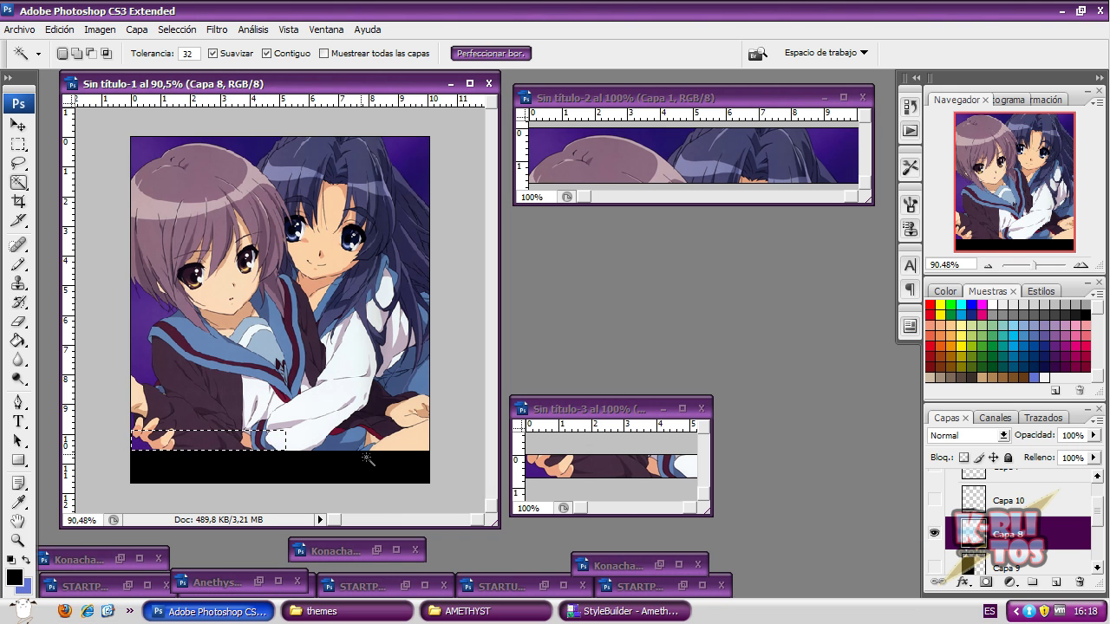
{"action": "left_click", "coordinate": [307, 468]}
Step: Make Capa 12 active and copy the part of the image inside the Capa 8 bar selection
{"action": "left_click_drag", "start_coordinate": [1095, 519], "coordinate": [1095, 546]}
{"action": "left_click", "coordinate": [1019, 550]}
{"action": "left_click", "coordinate": [59, 29]}
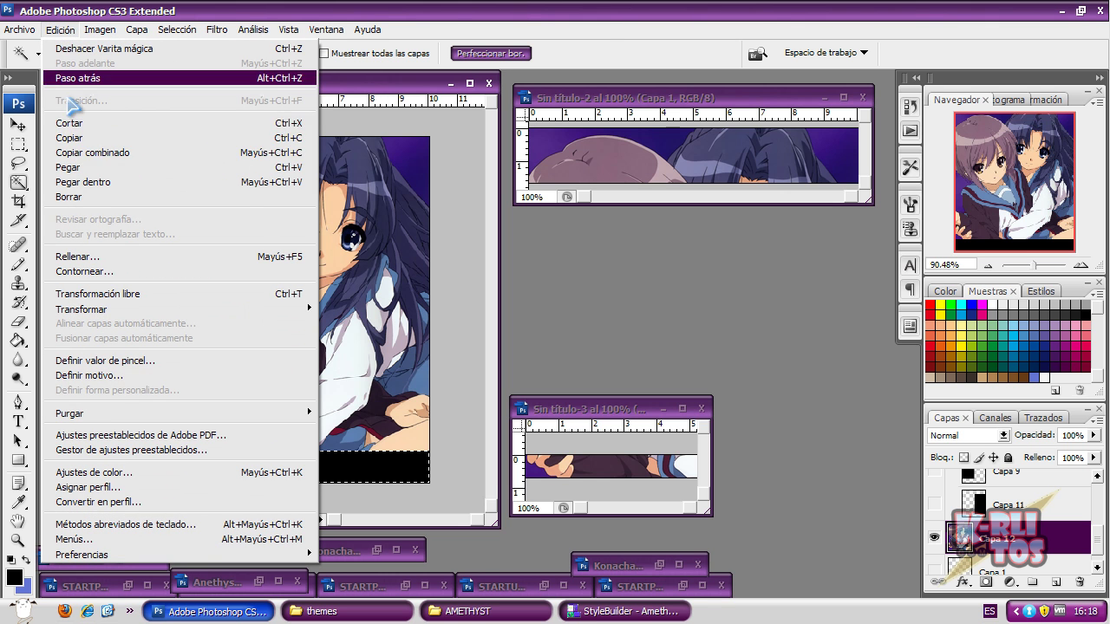
{"action": "left_click", "coordinate": [92, 138]}
Step: Paste the copied strip into a new clipboard-sized document and stack its window directly below Sin título-3, clear of Sin título-1
{"action": "left_click", "coordinate": [19, 30]}
{"action": "left_click", "coordinate": [30, 44]}
{"action": "left_click", "coordinate": [525, 181]}
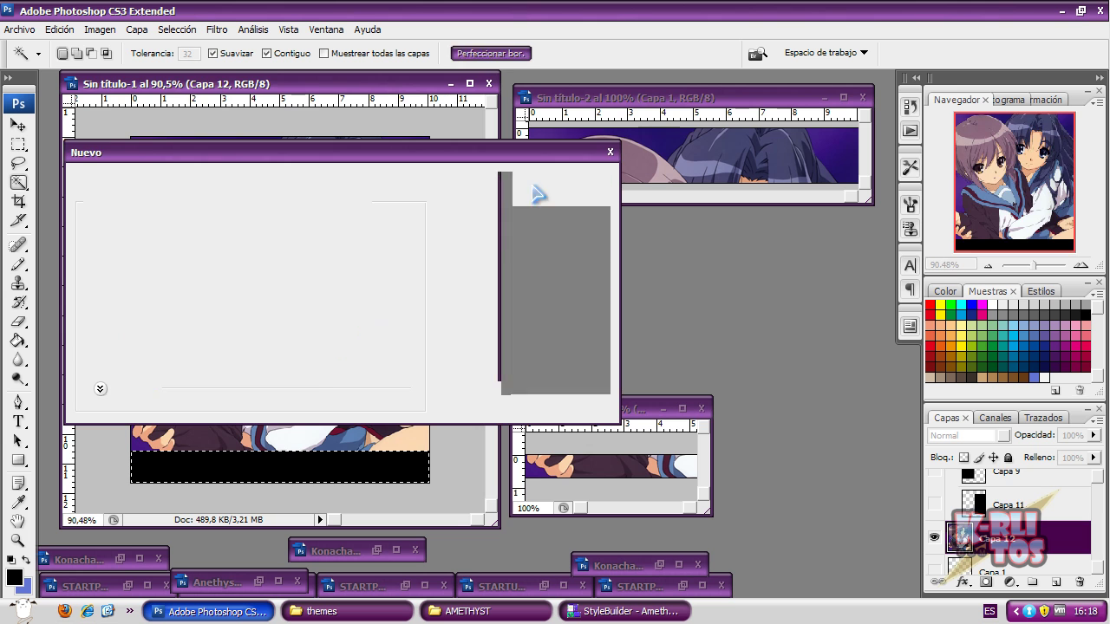
{"action": "left_click", "coordinate": [68, 33]}
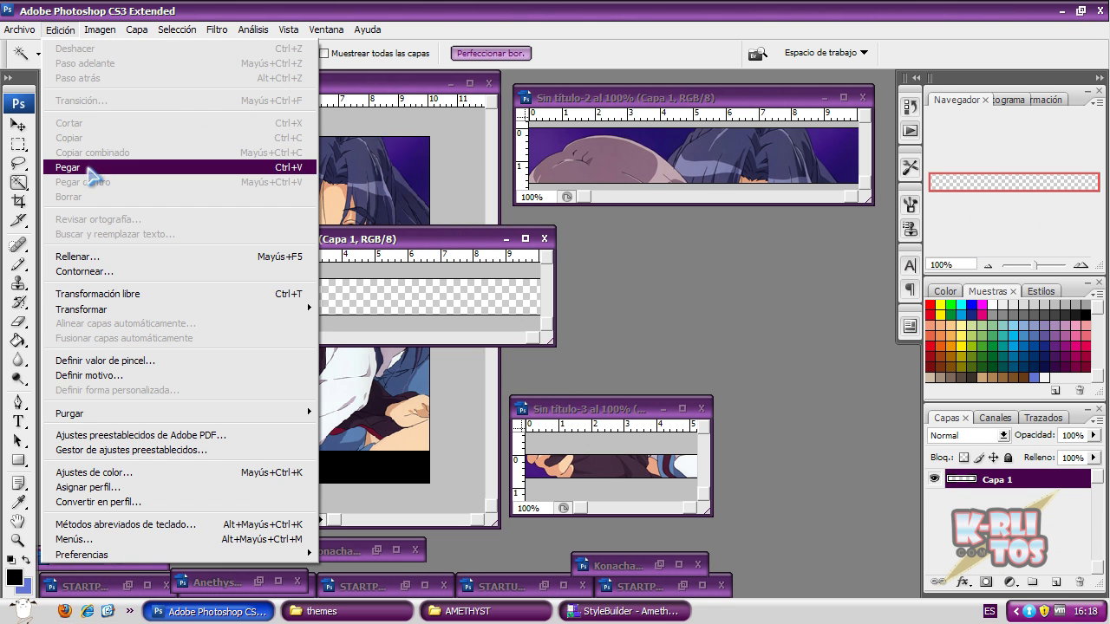
{"action": "left_click", "coordinate": [68, 167]}
{"action": "left_click_drag", "start_coordinate": [358, 245], "coordinate": [657, 467]}
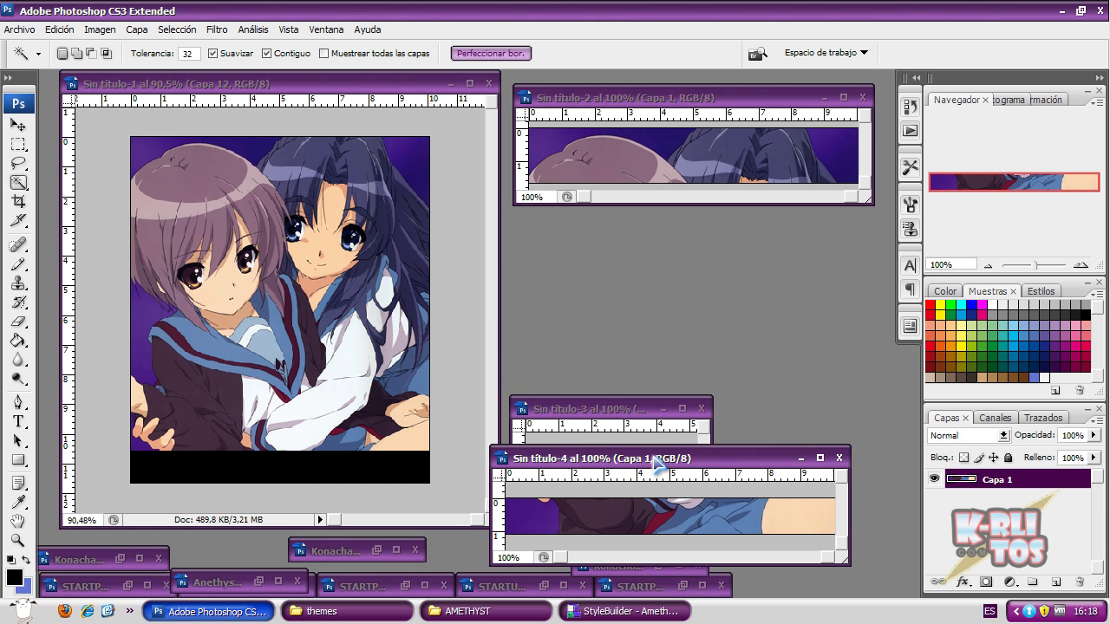
{"action": "left_click", "coordinate": [589, 425]}
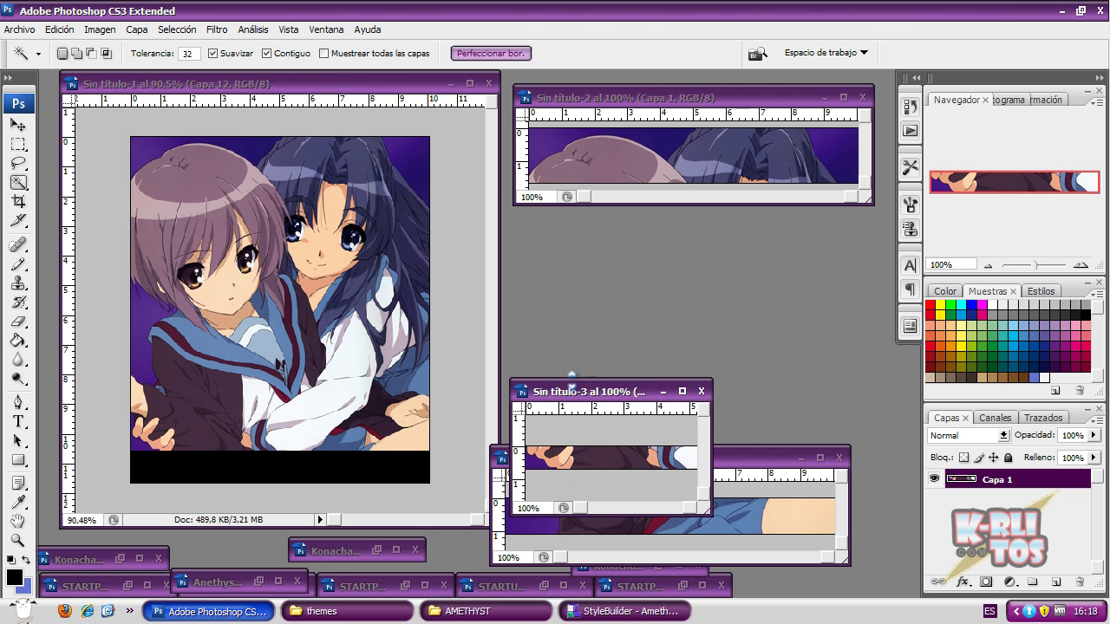
{"action": "left_click_drag", "start_coordinate": [574, 408], "coordinate": [572, 345]}
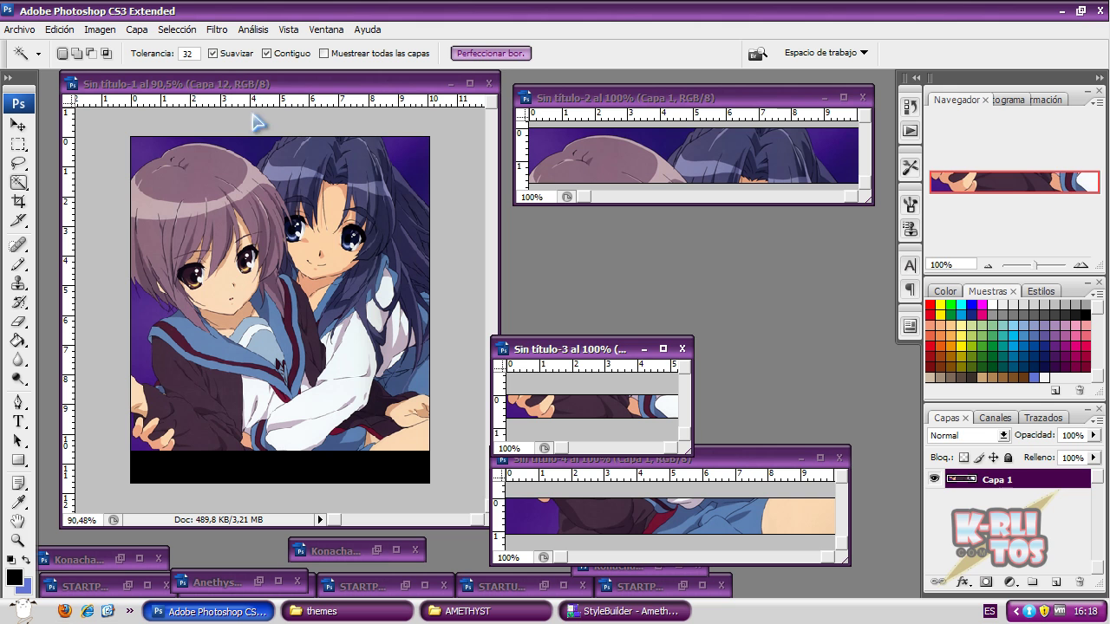
Step: In Sin título-1, hide Capa 8, show Capa 9 and select its black rectangle with the Magic Wand
{"action": "left_click", "coordinate": [273, 83]}
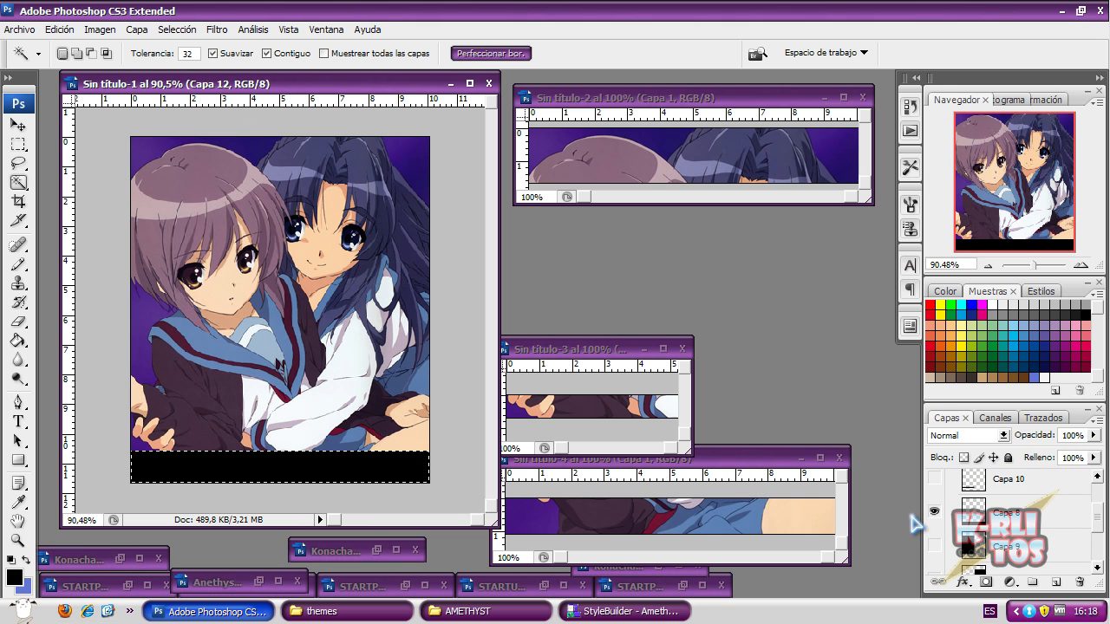
{"action": "left_click", "coordinate": [933, 511]}
{"action": "left_click", "coordinate": [933, 544]}
{"action": "left_click", "coordinate": [974, 545]}
{"action": "left_click", "coordinate": [140, 285]}
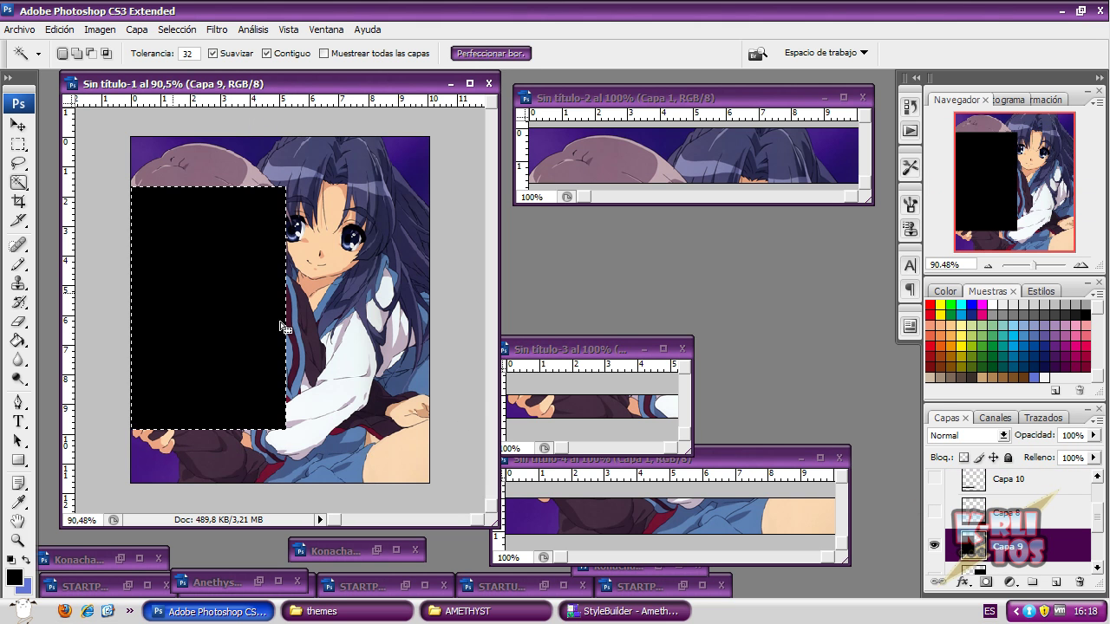
Step: Make Capa 12 active and copy the part of the image inside the Capa 9 rectangle selection
{"action": "scroll", "coordinate": [1080, 505], "scroll_direction": "up", "scroll_amount": 2}
{"action": "left_click", "coordinate": [1023, 525]}
{"action": "left_click", "coordinate": [60, 30]}
{"action": "left_click", "coordinate": [95, 137]}
Step: Paste the copied area into a new 198 x 310 pixel clipboard-sized document and move its window beside Sin título-1
{"action": "left_click", "coordinate": [9, 12]}
{"action": "left_click", "coordinate": [9, 12]}
{"action": "key", "text": "Down"}
{"action": "key", "text": "Return"}
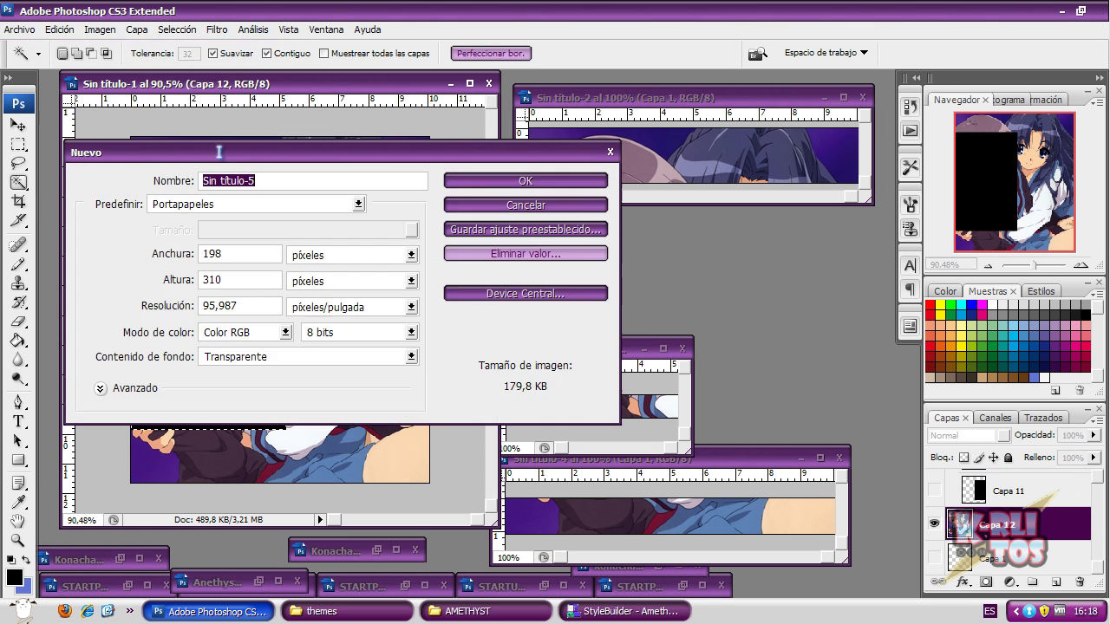
{"action": "left_click", "coordinate": [526, 180]}
{"action": "left_click", "coordinate": [60, 29]}
{"action": "left_click", "coordinate": [69, 168]}
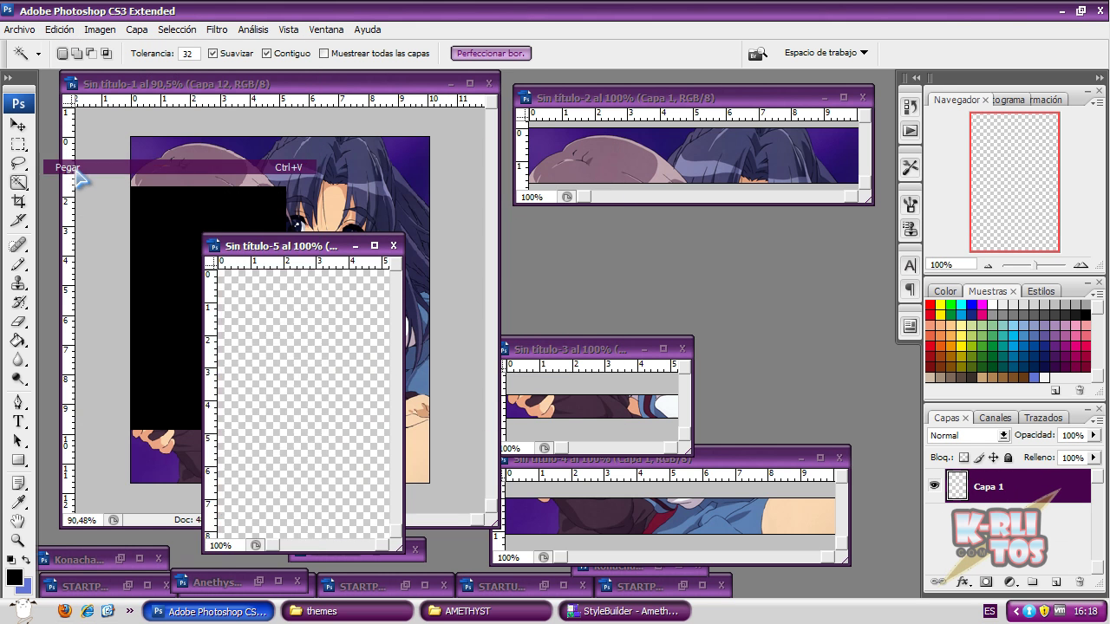
{"action": "left_click_drag", "start_coordinate": [306, 250], "coordinate": [617, 170]}
Step: In Sin título-1, hide Capa 9, show Capa 11 and select its black rectangle with the Magic Wand
{"action": "left_click", "coordinate": [381, 86]}
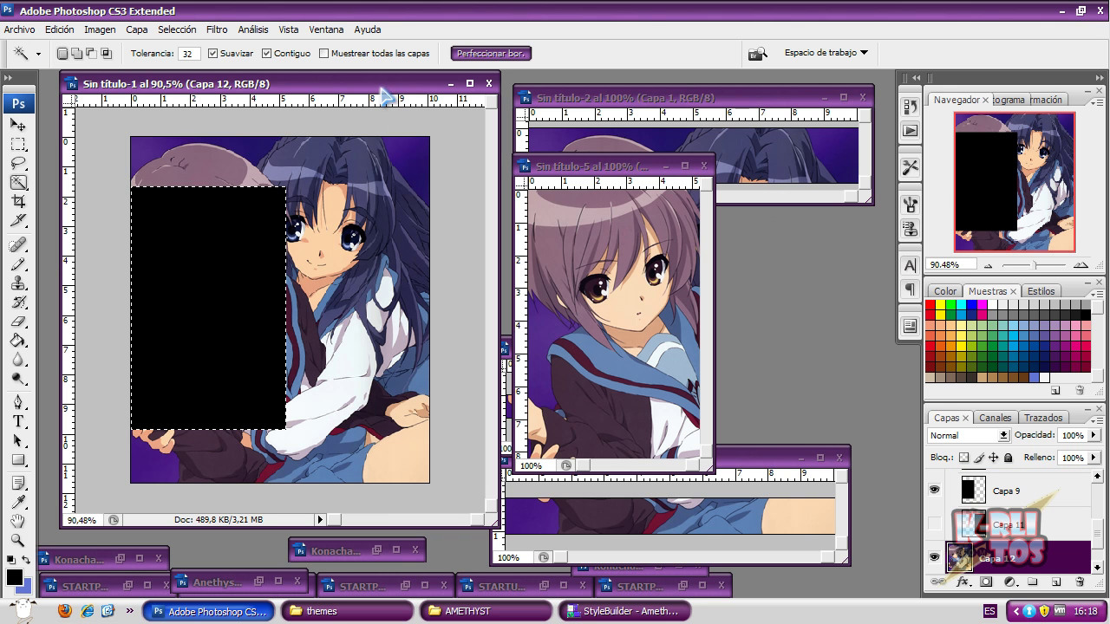
{"action": "left_click", "coordinate": [935, 492]}
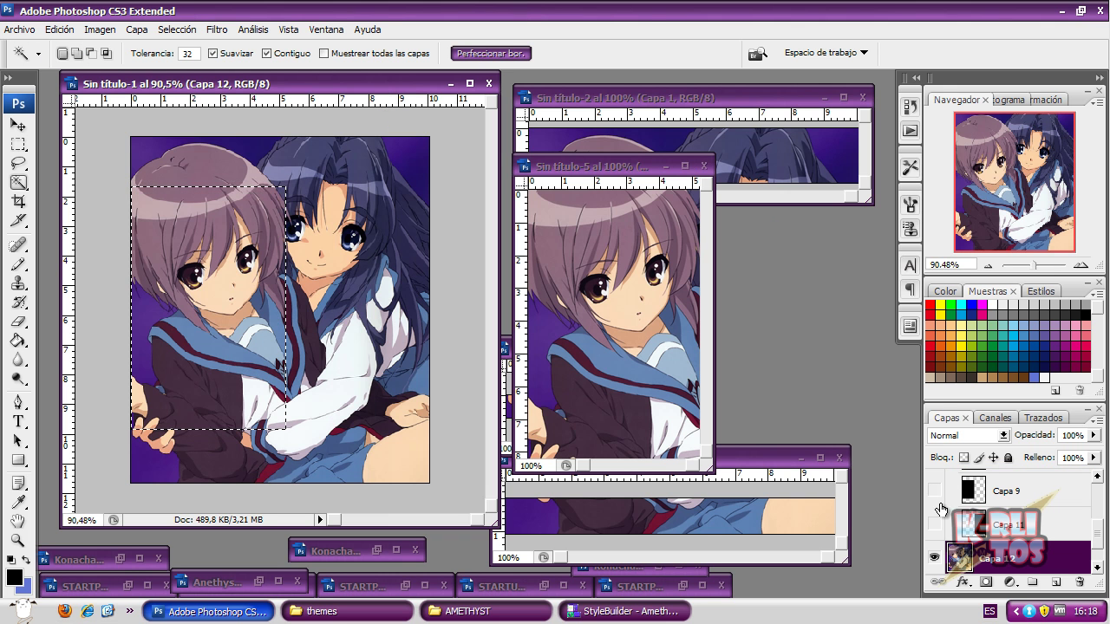
{"action": "left_click", "coordinate": [988, 525]}
{"action": "left_click", "coordinate": [934, 525]}
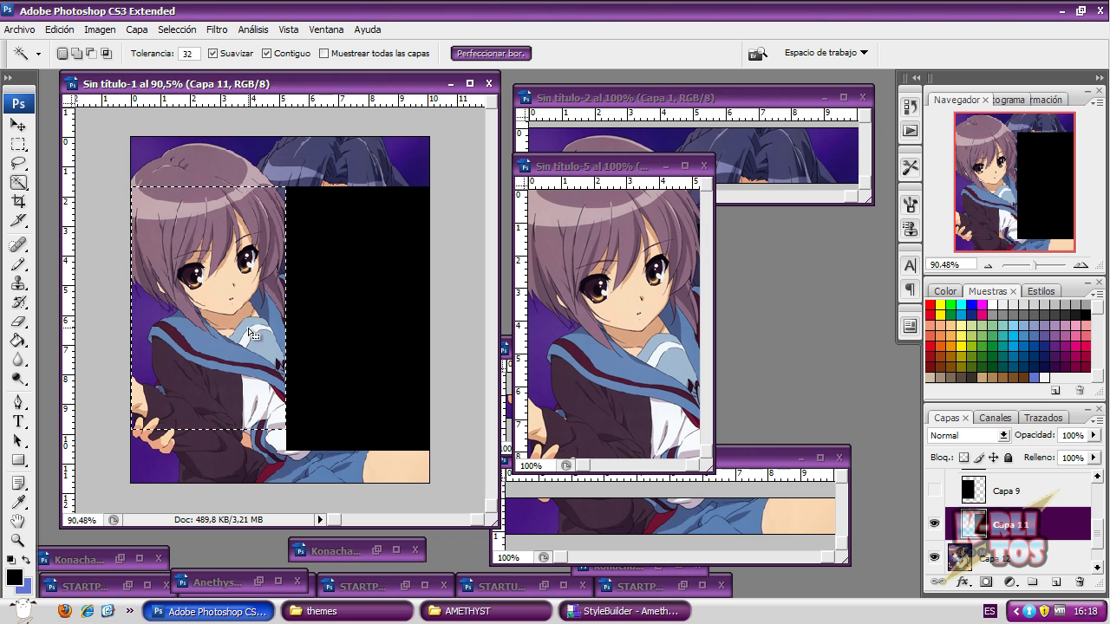
{"action": "left_click", "coordinate": [353, 287]}
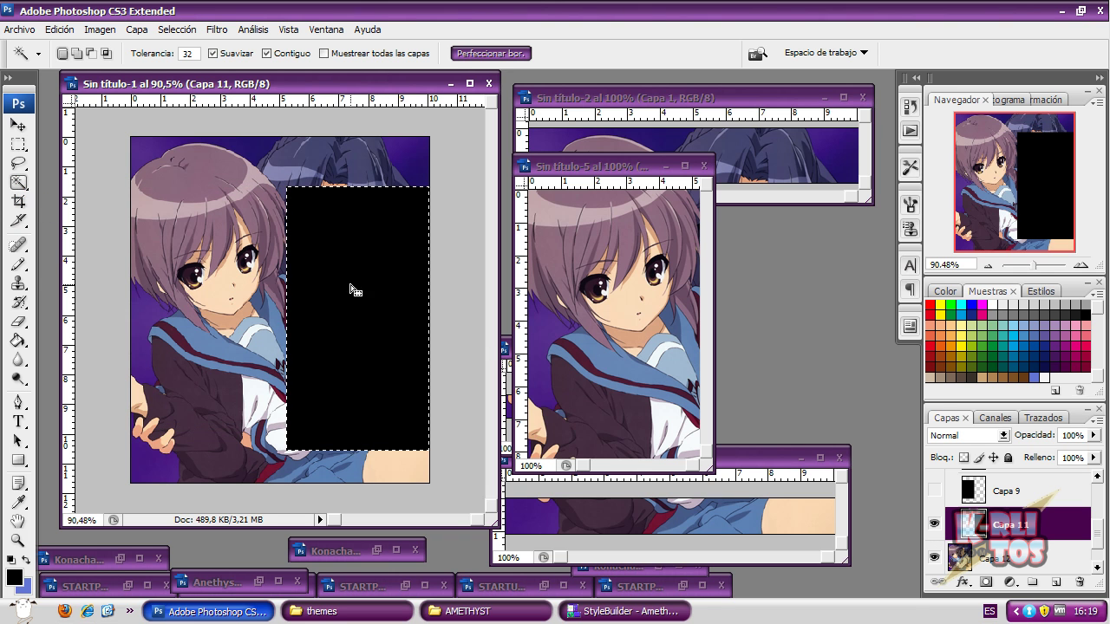
Step: Make Capa 12 active and copy the part of the image inside the Capa 11 rectangle selection
{"action": "left_click", "coordinate": [986, 560]}
{"action": "left_click", "coordinate": [59, 29]}
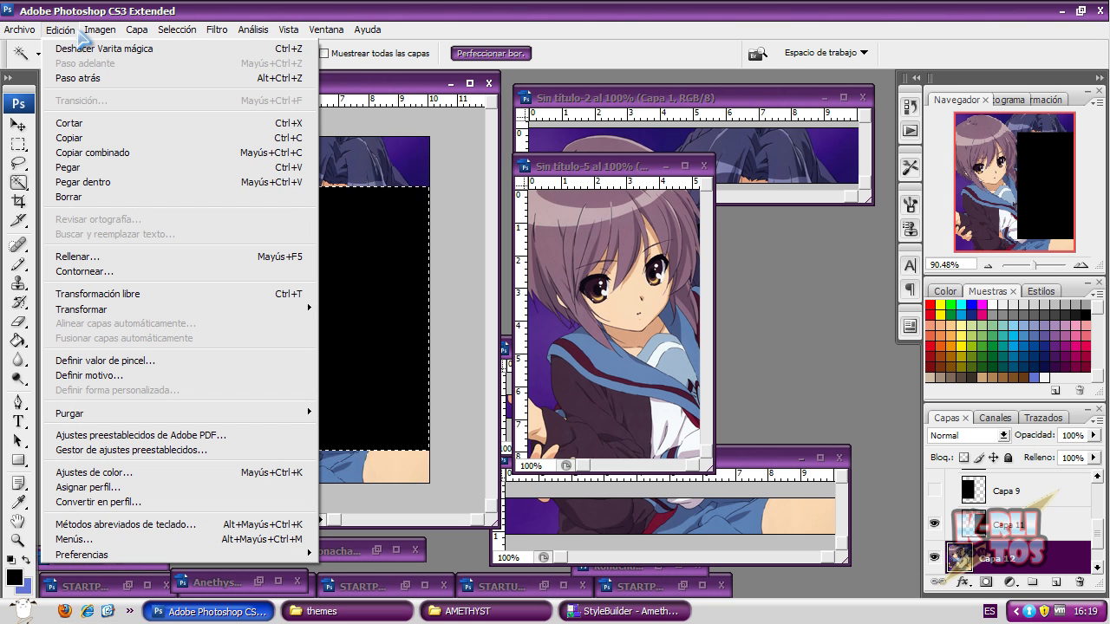
{"action": "left_click", "coordinate": [69, 139]}
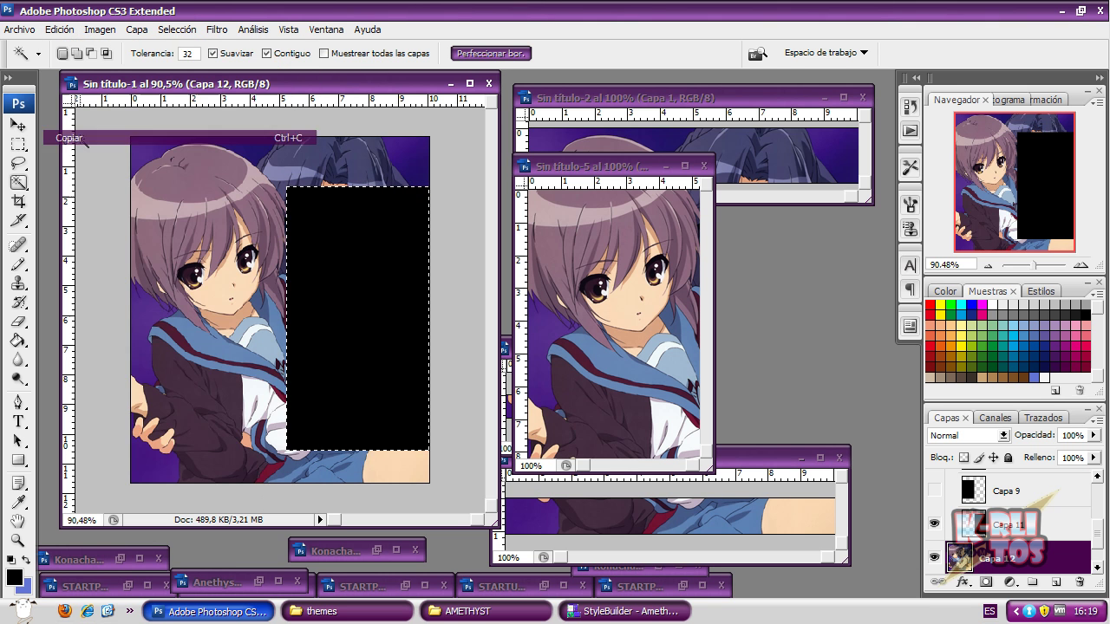
Step: Paste the copied area into a new 182 x 336 pixel clipboard-sized document and place its window beside Sin título-5
{"action": "left_click", "coordinate": [19, 29]}
{"action": "left_click", "coordinate": [26, 44]}
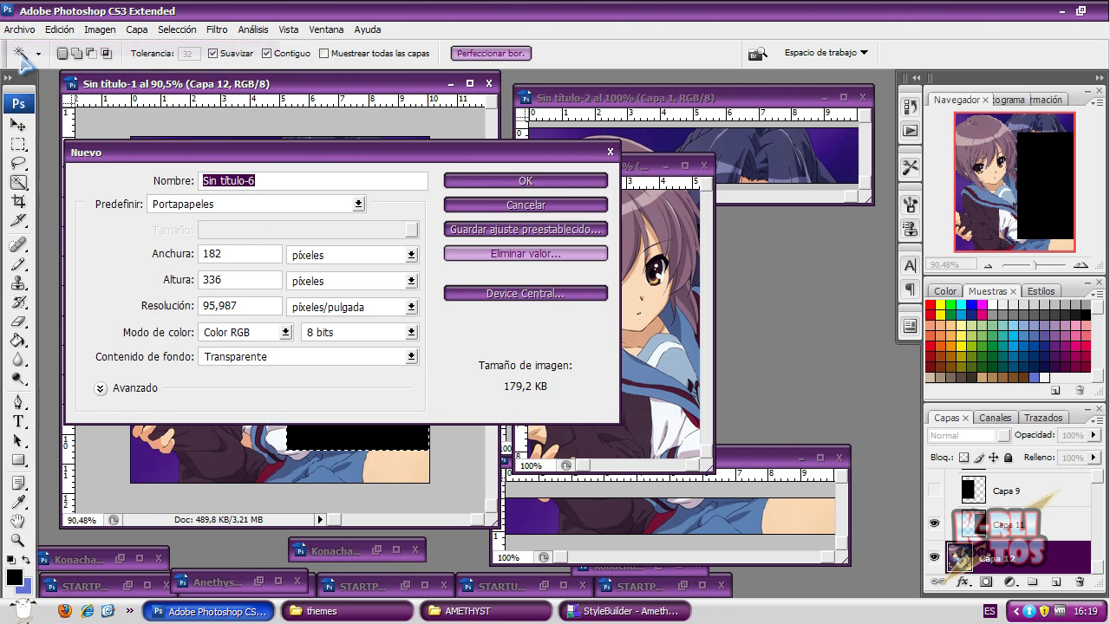
{"action": "left_click", "coordinate": [495, 182]}
{"action": "left_click", "coordinate": [59, 29]}
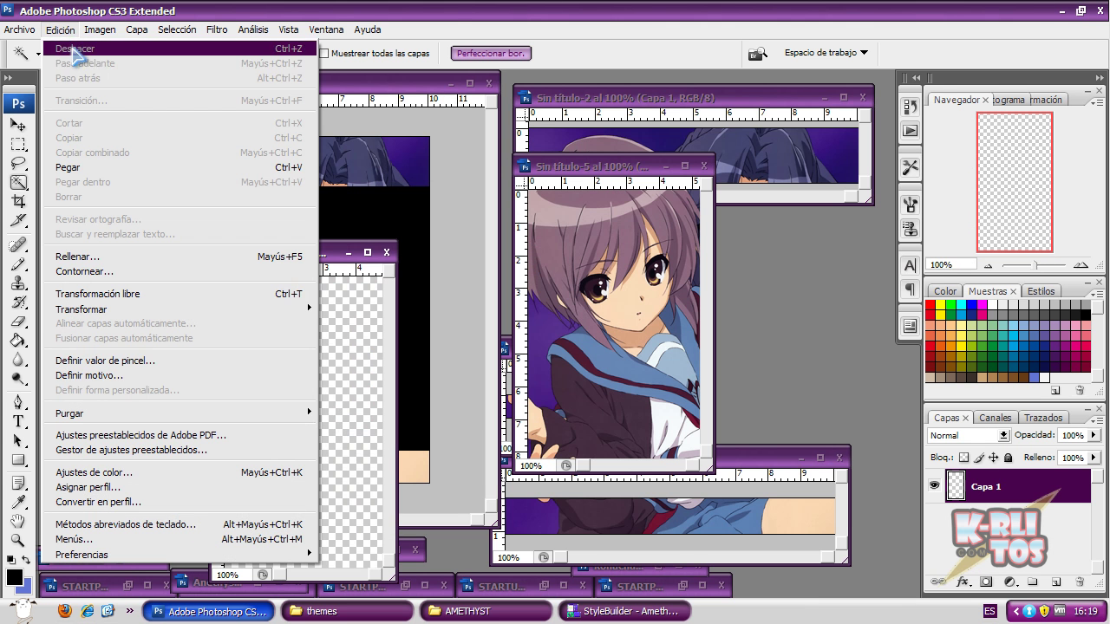
{"action": "left_click", "coordinate": [154, 169]}
{"action": "left_click_drag", "start_coordinate": [288, 252], "coordinate": [691, 169]}
Step: Minimise Sin título-1, move Sin título-2 into the freed space and save it in Escritorio as a 24-bit Windows BMP named arr
{"action": "left_click", "coordinate": [450, 85]}
{"action": "left_click_drag", "start_coordinate": [637, 97], "coordinate": [208, 98]}
{"action": "left_click", "coordinate": [21, 29]}
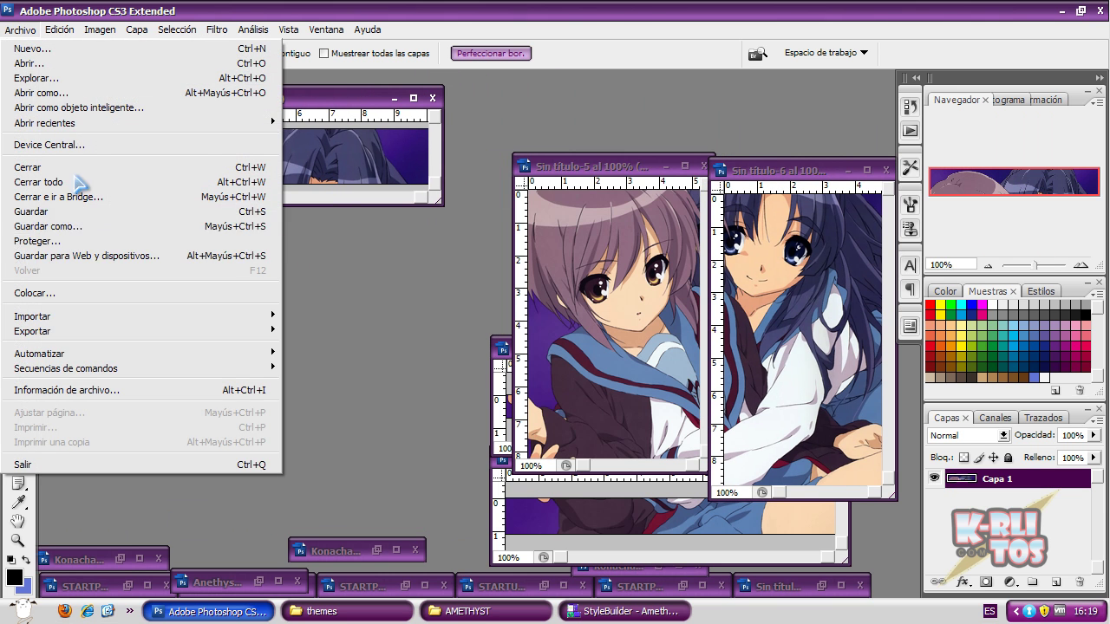
{"action": "left_click", "coordinate": [57, 227]}
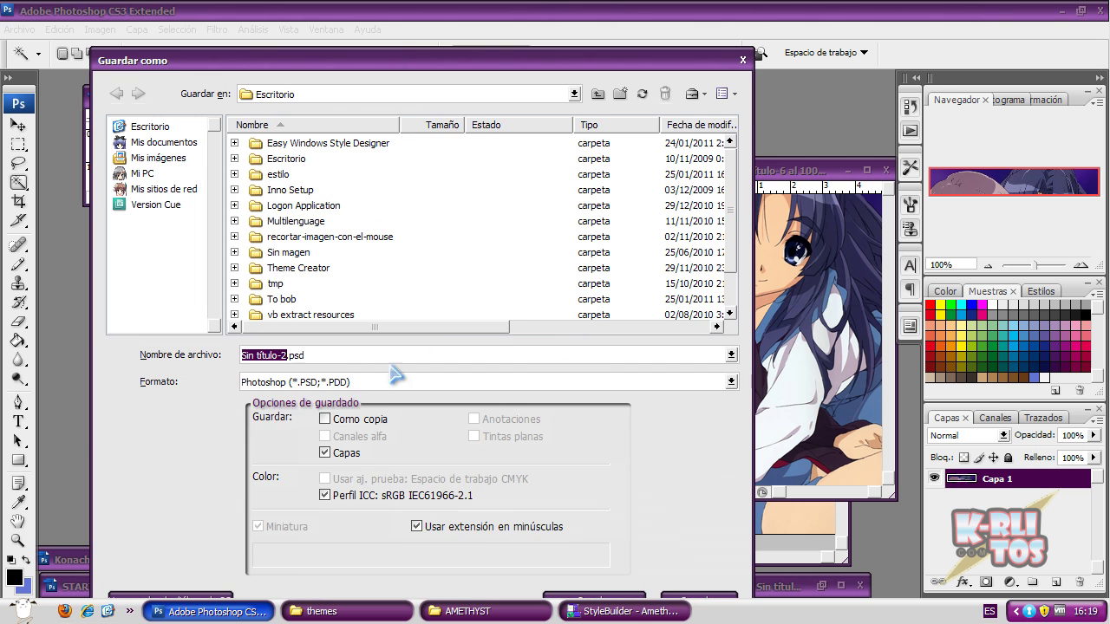
{"action": "left_click", "coordinate": [349, 383]}
{"action": "left_click", "coordinate": [308, 426]}
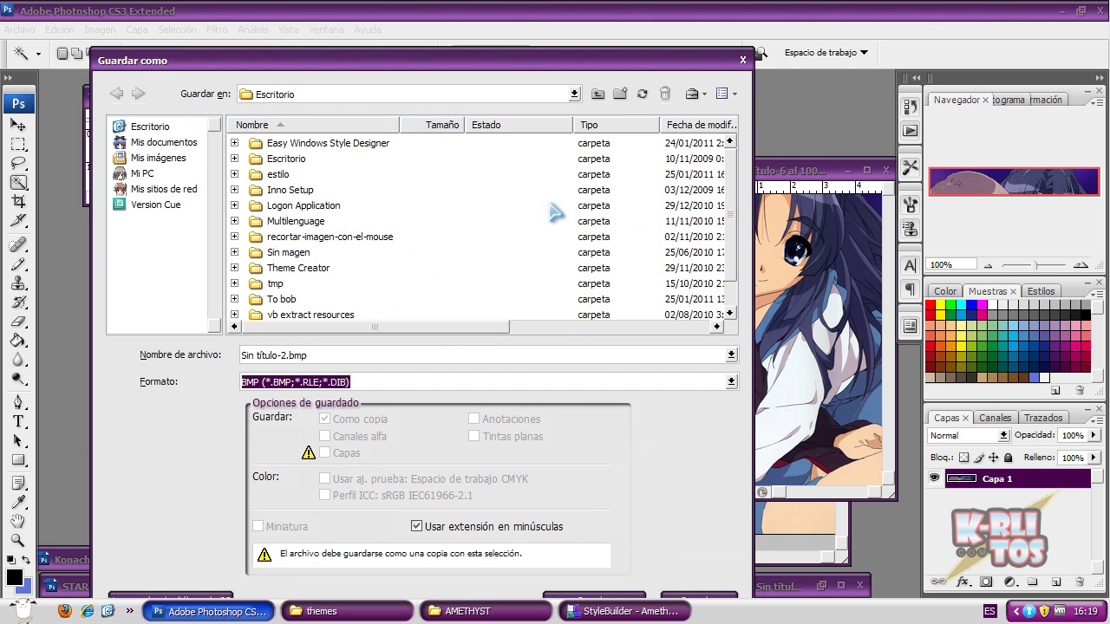
{"action": "left_click", "coordinate": [411, 353]}
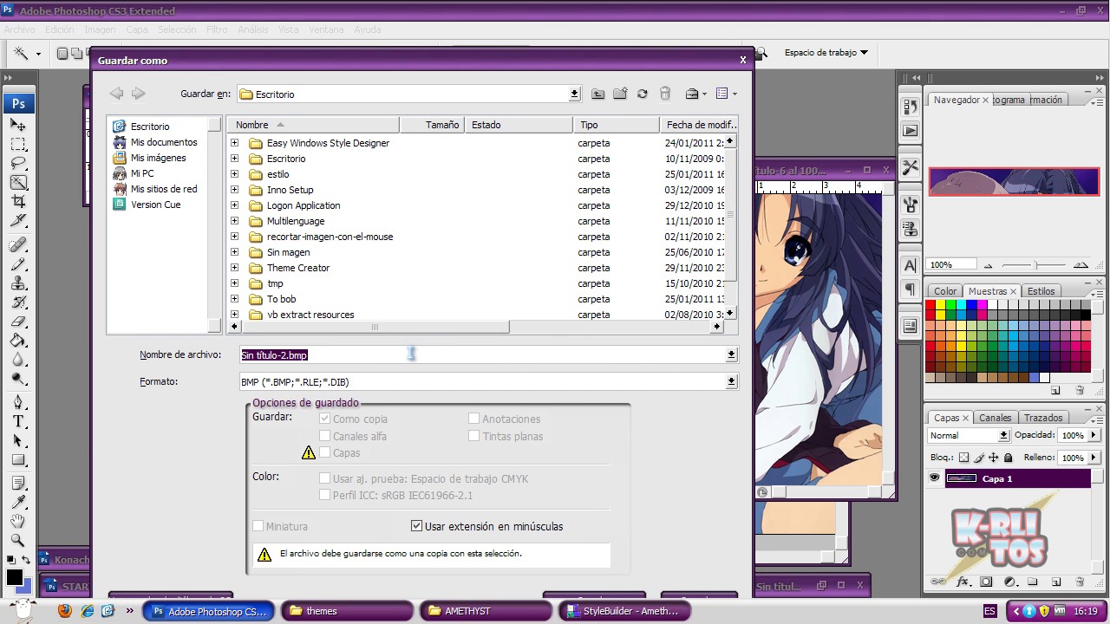
{"action": "type", "text": "arr"}
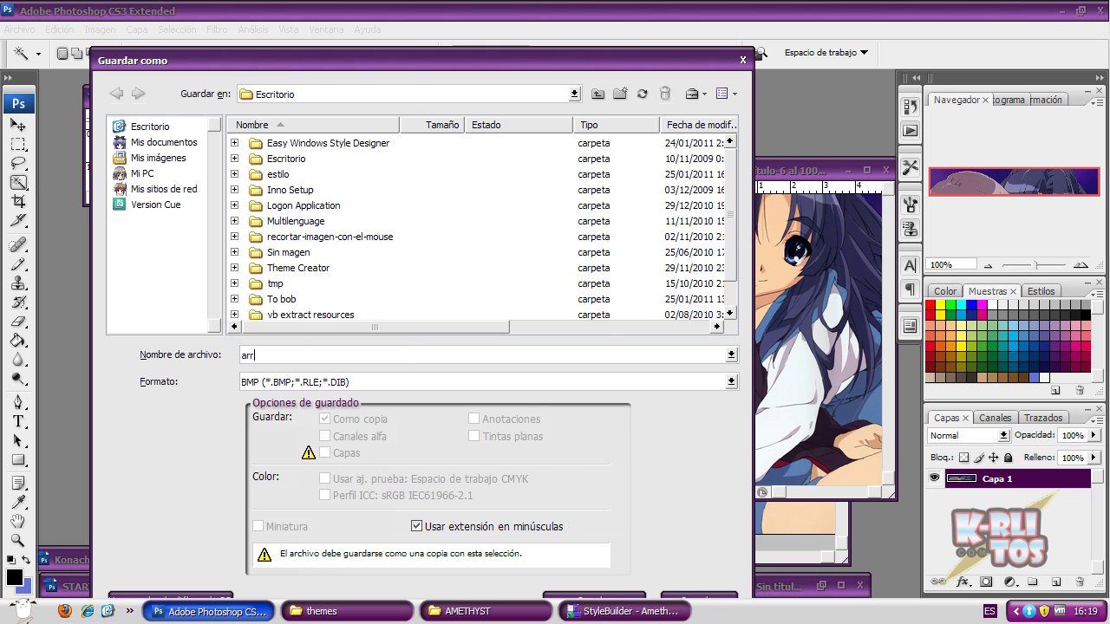
{"action": "key", "text": "Return"}
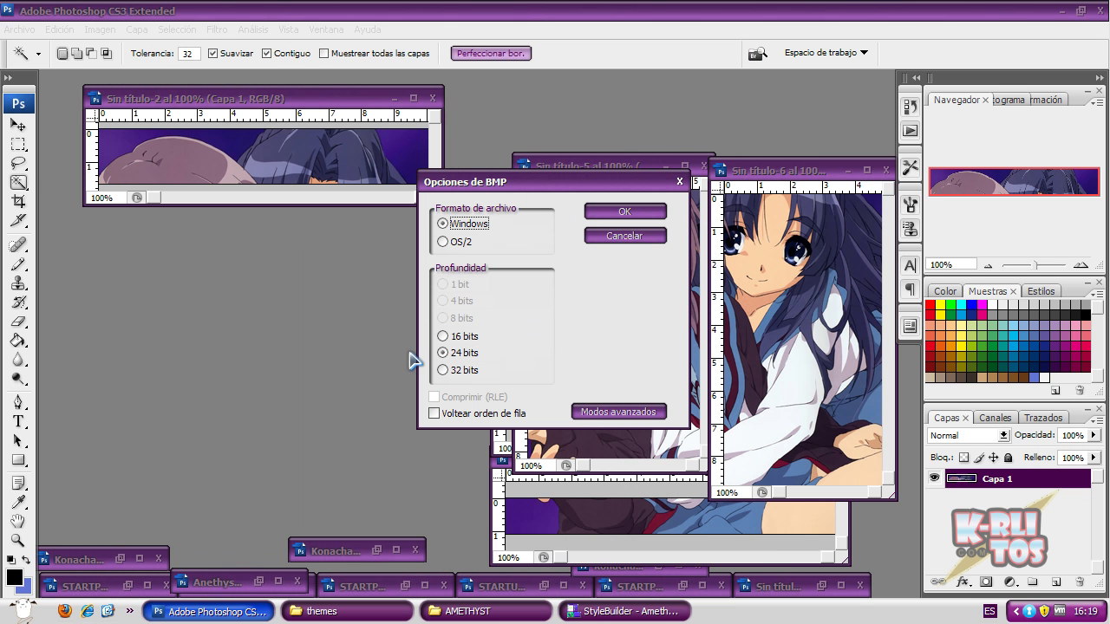
{"action": "left_click", "coordinate": [646, 213]}
Step: Move the Sin título-5 window beneath Sin título-2 and save it in Escritorio as a BMP named progra
{"action": "left_click_drag", "start_coordinate": [616, 169], "coordinate": [163, 208]}
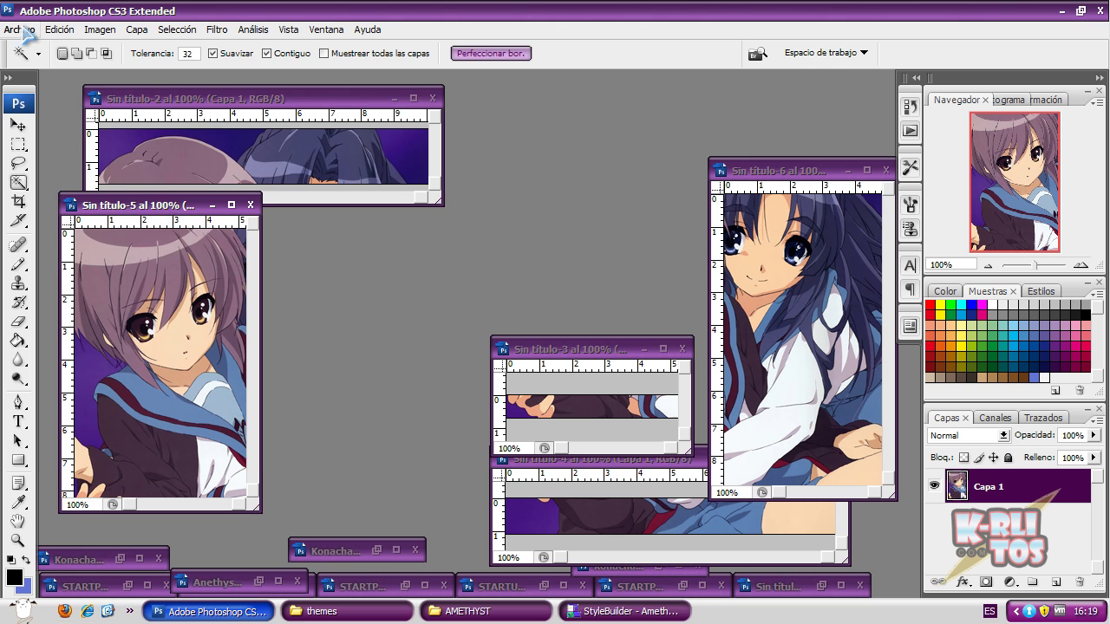
{"action": "left_click", "coordinate": [25, 29]}
{"action": "left_click", "coordinate": [82, 223]}
{"action": "left_click", "coordinate": [452, 381]}
{"action": "left_click", "coordinate": [329, 430]}
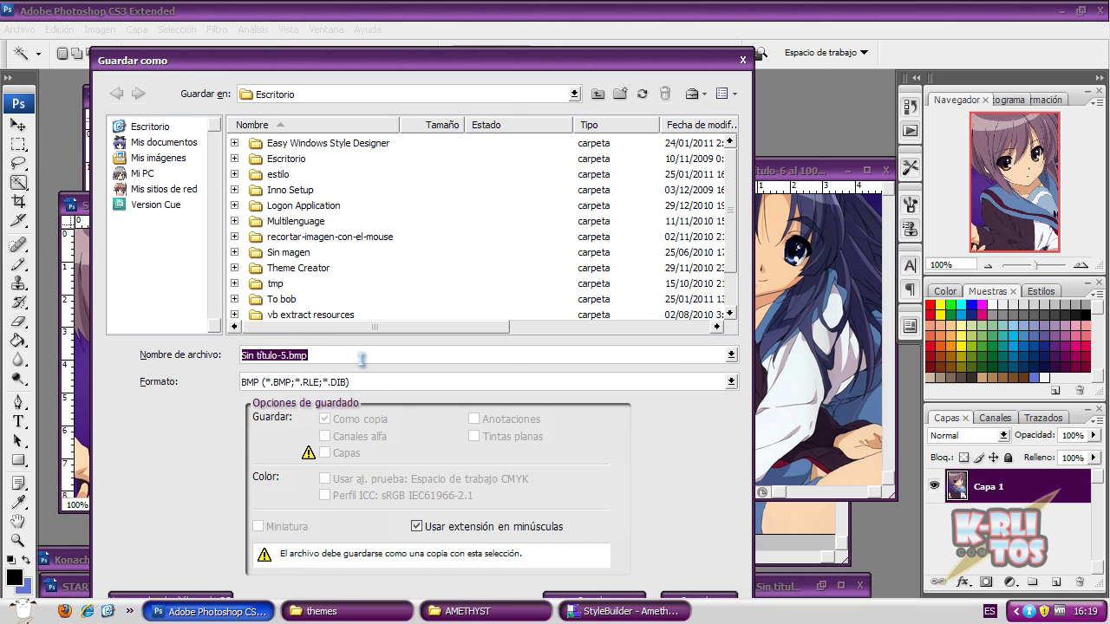
{"action": "type", "text": "progra"}
{"action": "key", "text": "Return"}
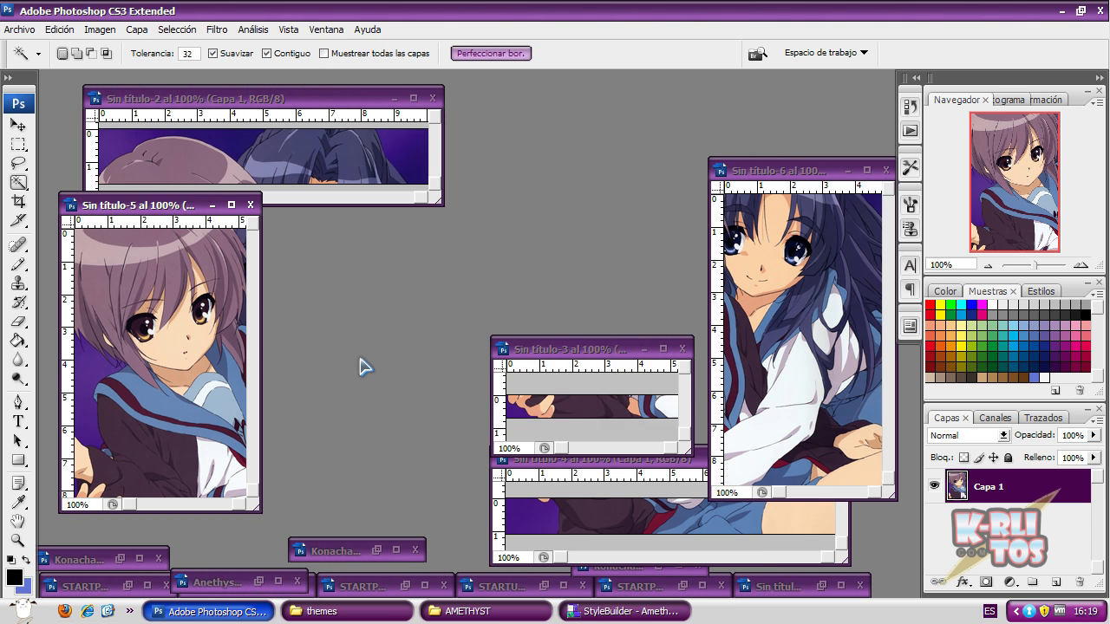
{"action": "left_click", "coordinate": [624, 210]}
Step: Move the Sin título-6 window beside Sin título-5 and save it in Escritorio as a 24-bit Windows BMP named sitios
{"action": "left_click_drag", "start_coordinate": [777, 169], "coordinate": [323, 192]}
{"action": "left_click", "coordinate": [37, 31]}
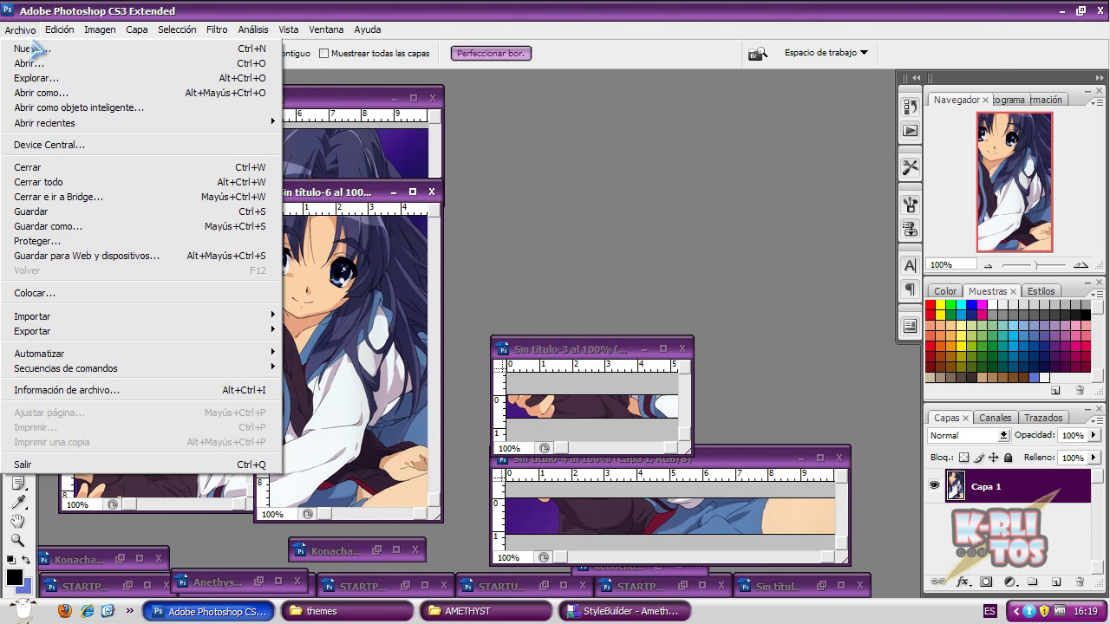
{"action": "left_click", "coordinate": [62, 221]}
{"action": "left_click", "coordinate": [386, 382]}
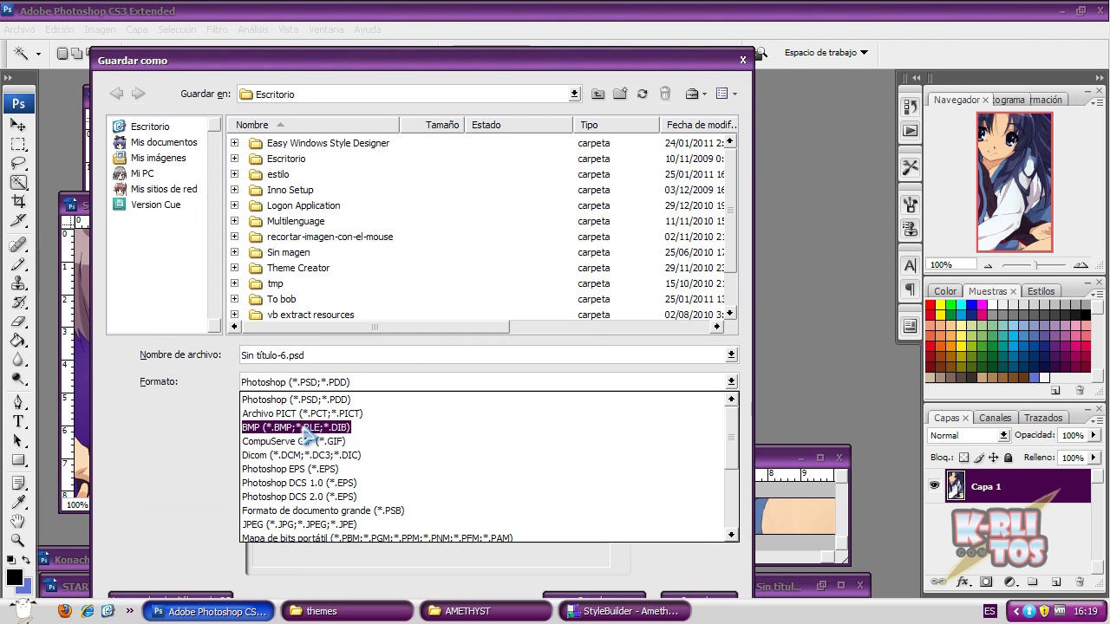
{"action": "left_click", "coordinate": [345, 425]}
{"action": "type", "text": "si"}
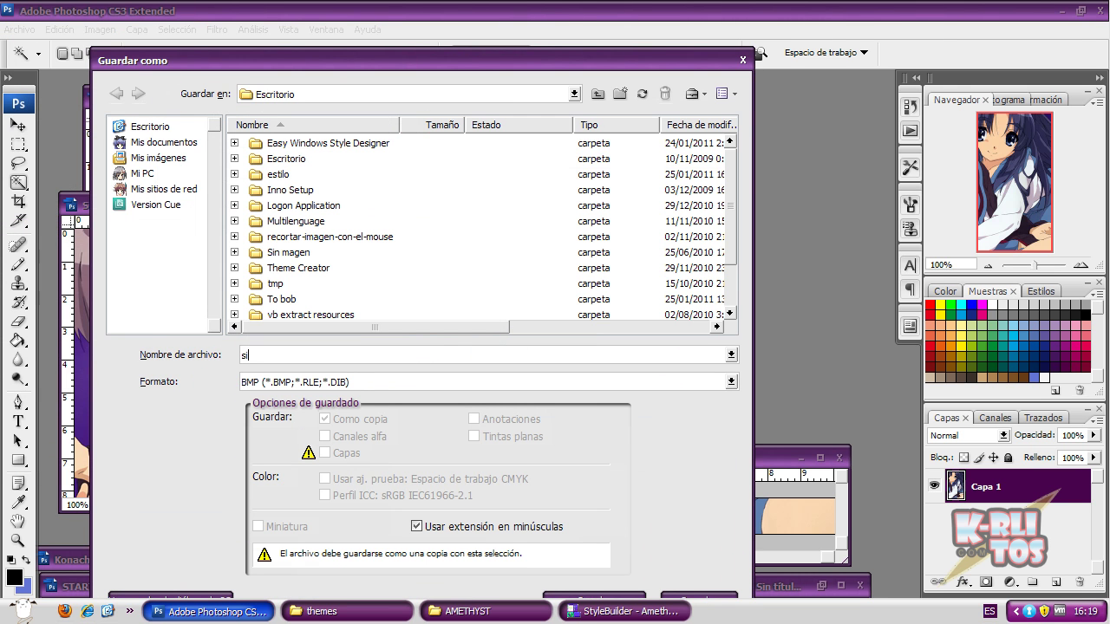
{"action": "type", "text": "tios"}
{"action": "key", "text": "Return"}
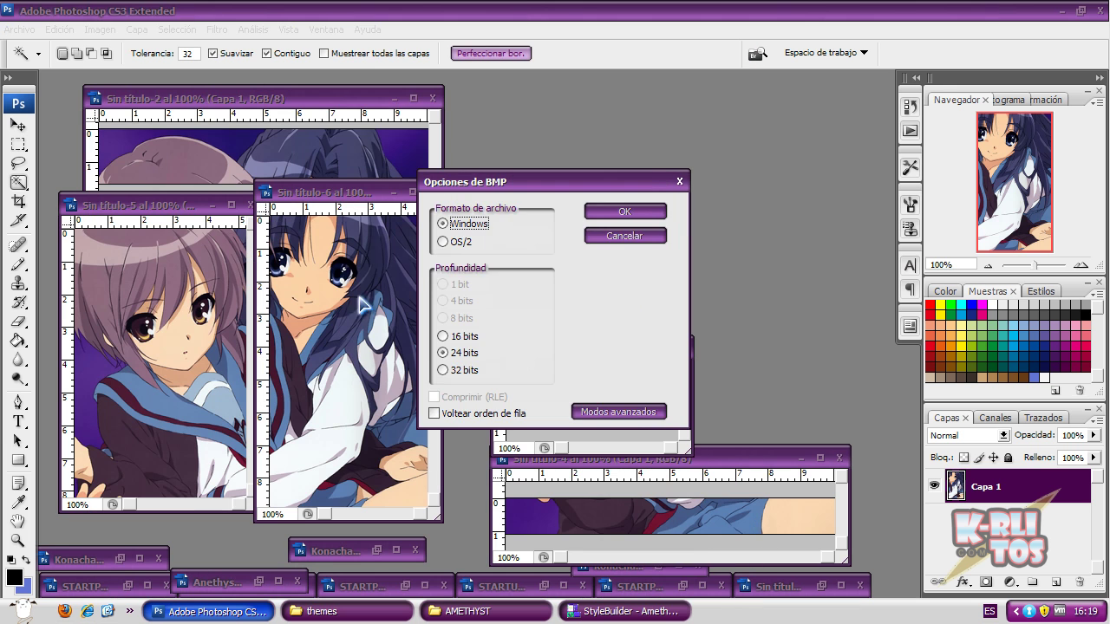
{"action": "left_click", "coordinate": [619, 215]}
Step: Move the Sin título-3 window over the lower part of Sin título-5 and save it in Escritorio as a 24-bit Windows BMP named more programs
{"action": "left_click_drag", "start_coordinate": [581, 339], "coordinate": [165, 433]}
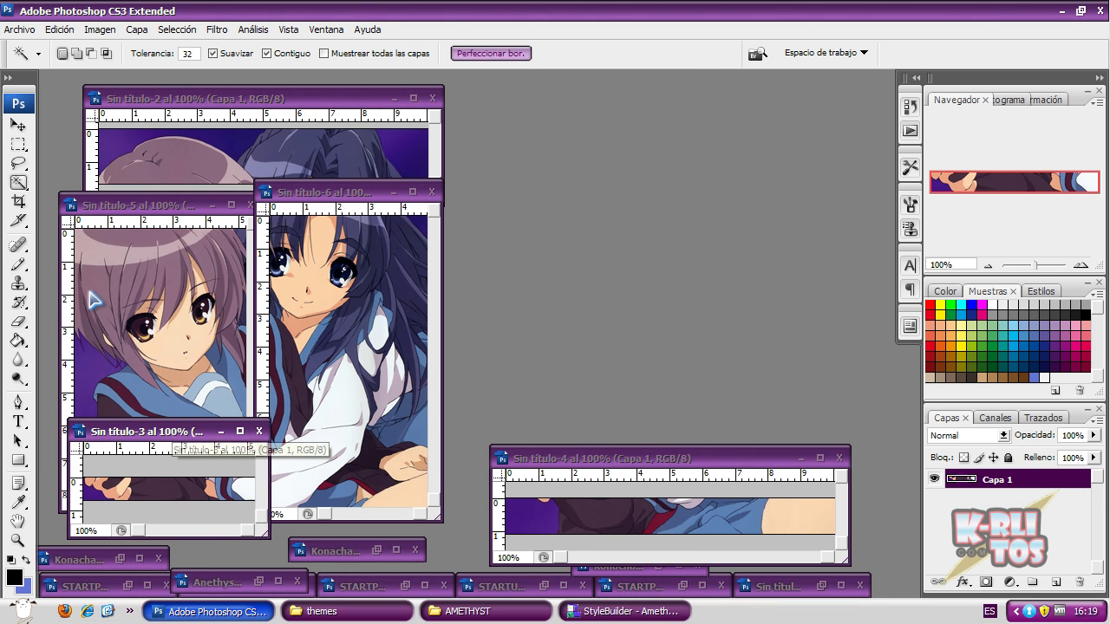
{"action": "left_click", "coordinate": [20, 30]}
{"action": "left_click", "coordinate": [84, 225]}
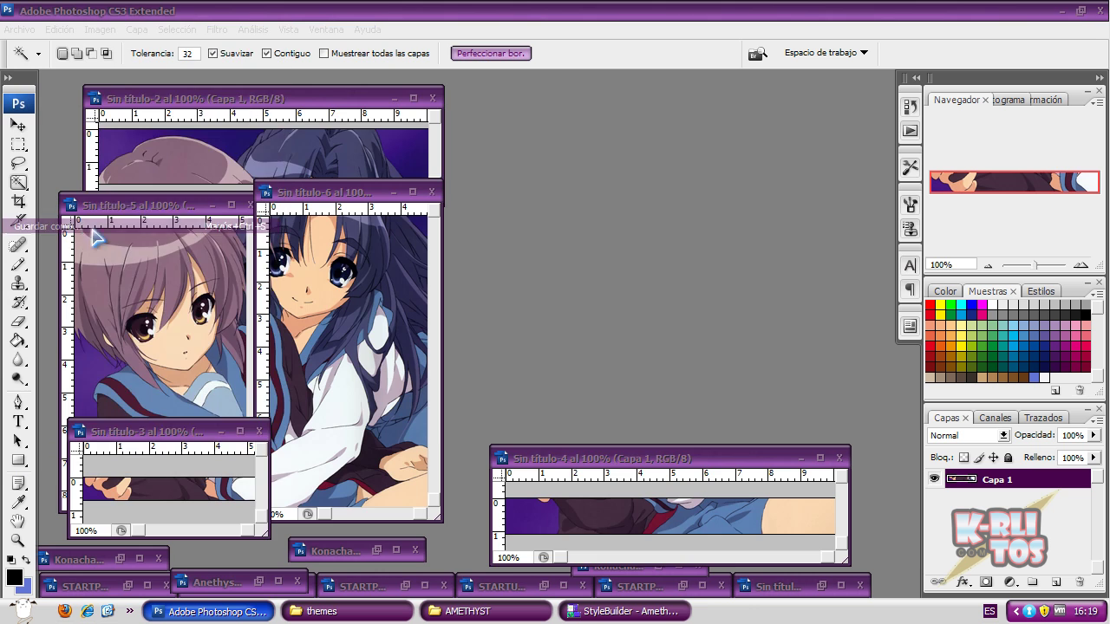
{"action": "left_click", "coordinate": [477, 382]}
{"action": "left_click", "coordinate": [296, 428]}
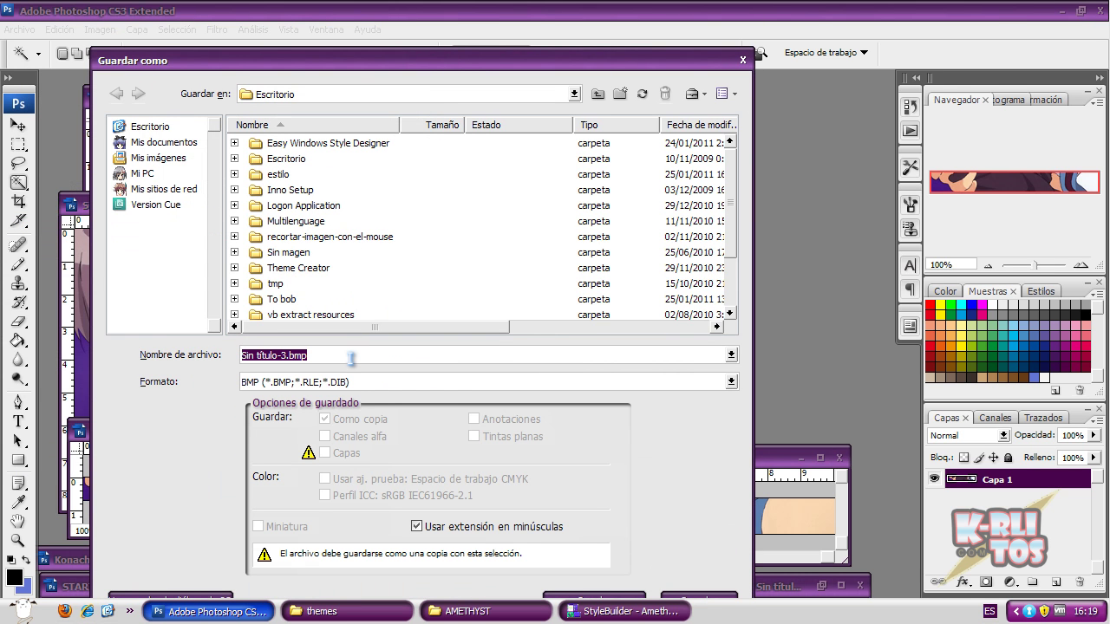
{"action": "type", "text": "or"}
{"action": "key", "text": "BackSpace"}
{"action": "key", "text": "BackSpace"}
{"action": "type", "text": "more prog"}
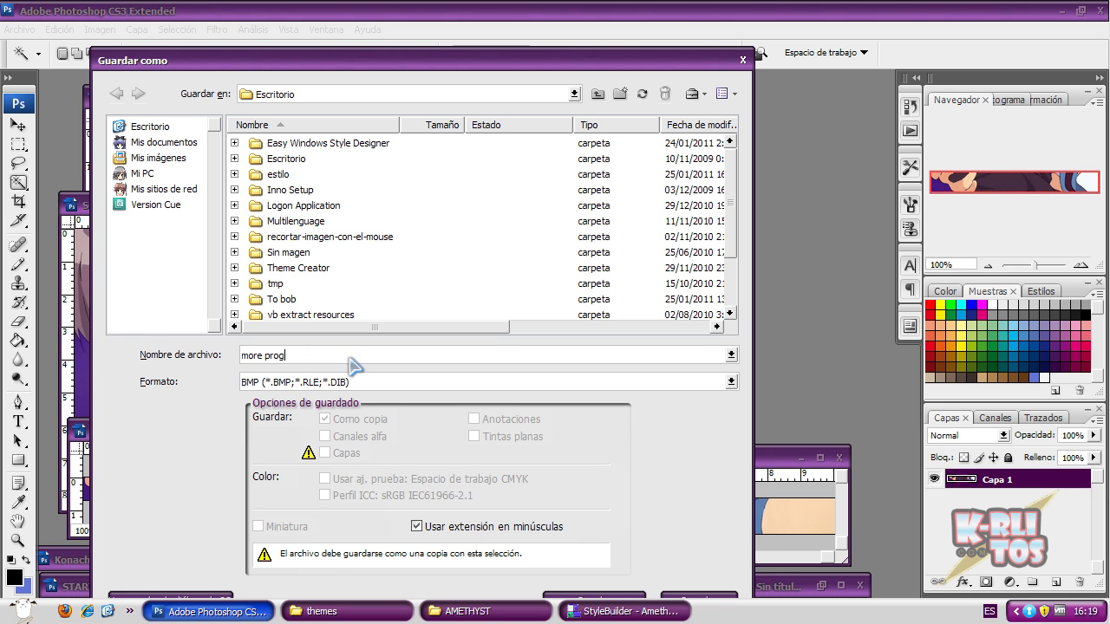
{"action": "key", "text": "Return"}
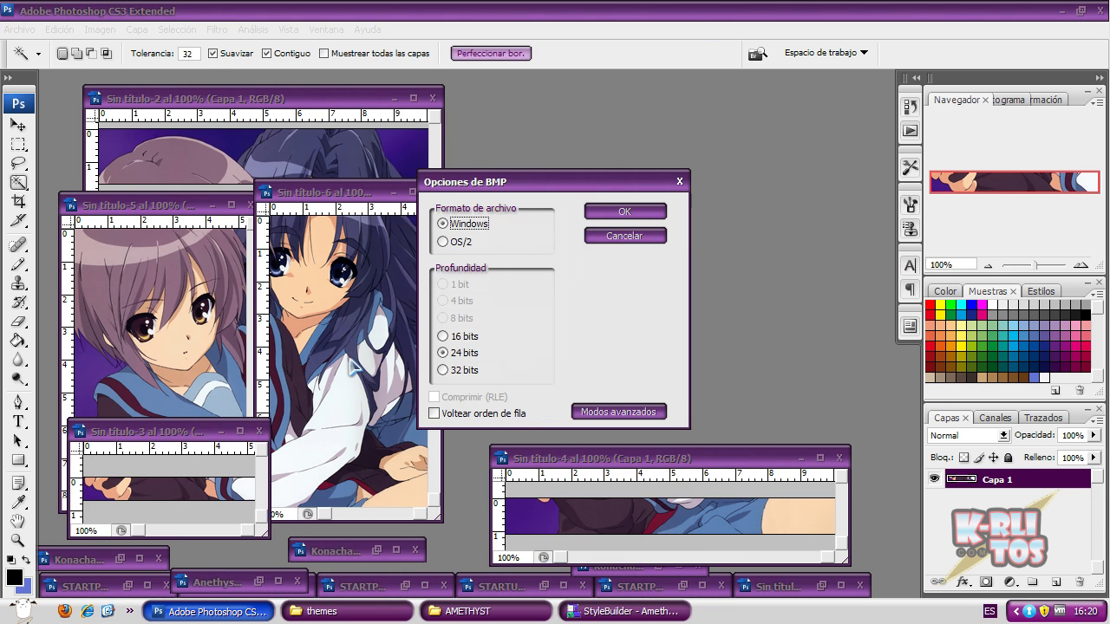
{"action": "left_click", "coordinate": [611, 215]}
Step: Move the Sin título-4 window beside Sin título-3 and save it in Escritorio as a 24-bit Windows BMP named inferior
{"action": "left_click_drag", "start_coordinate": [663, 457], "coordinate": [288, 430]}
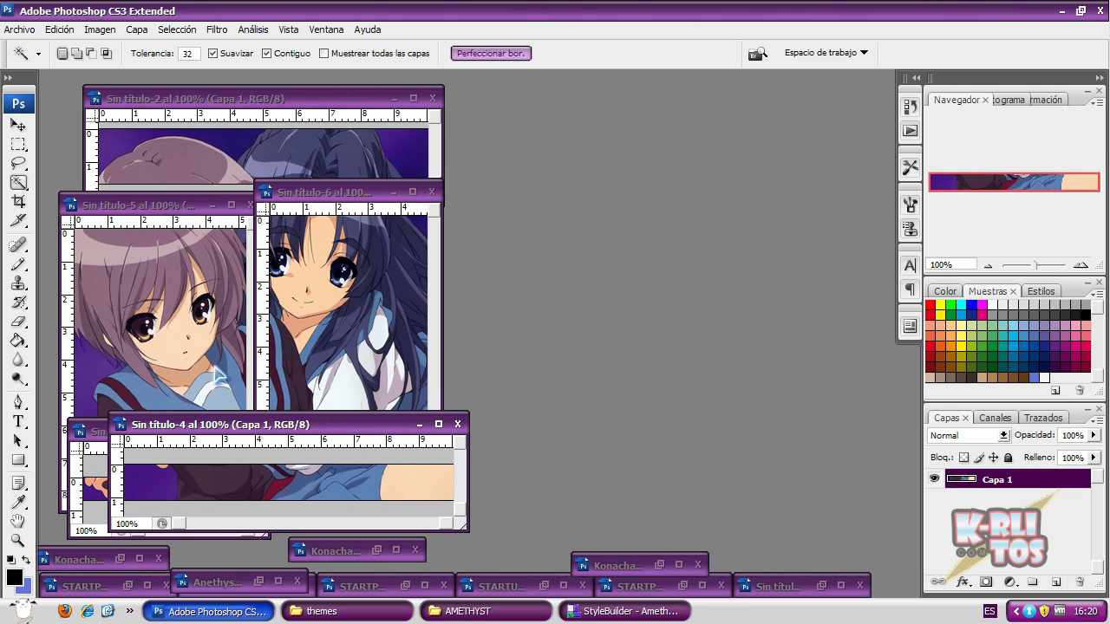
{"action": "left_click", "coordinate": [17, 30]}
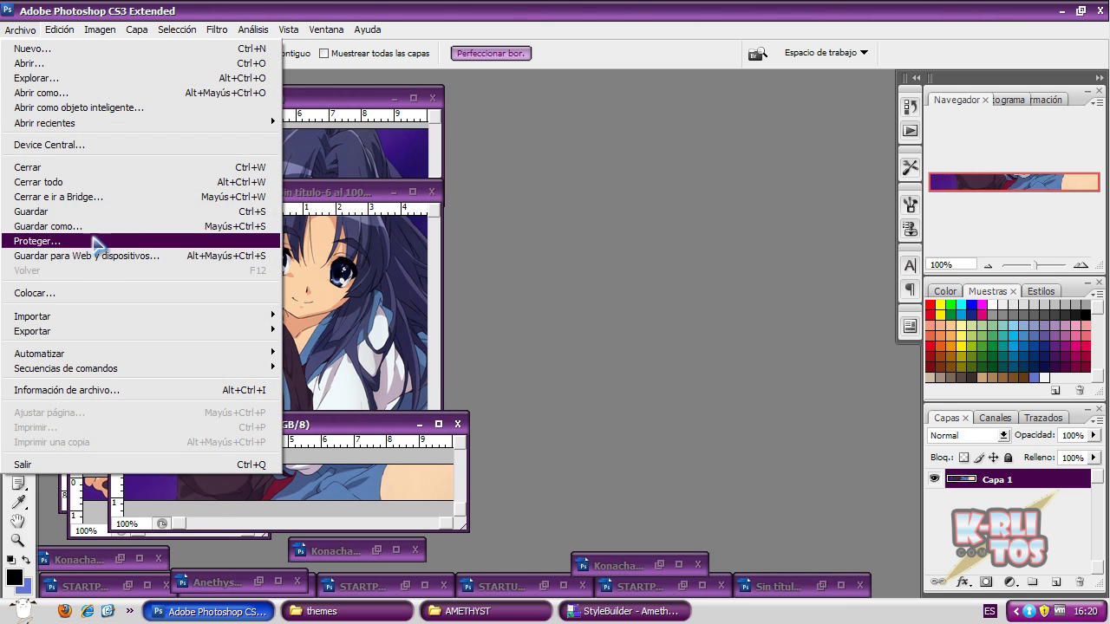
{"action": "left_click", "coordinate": [104, 226]}
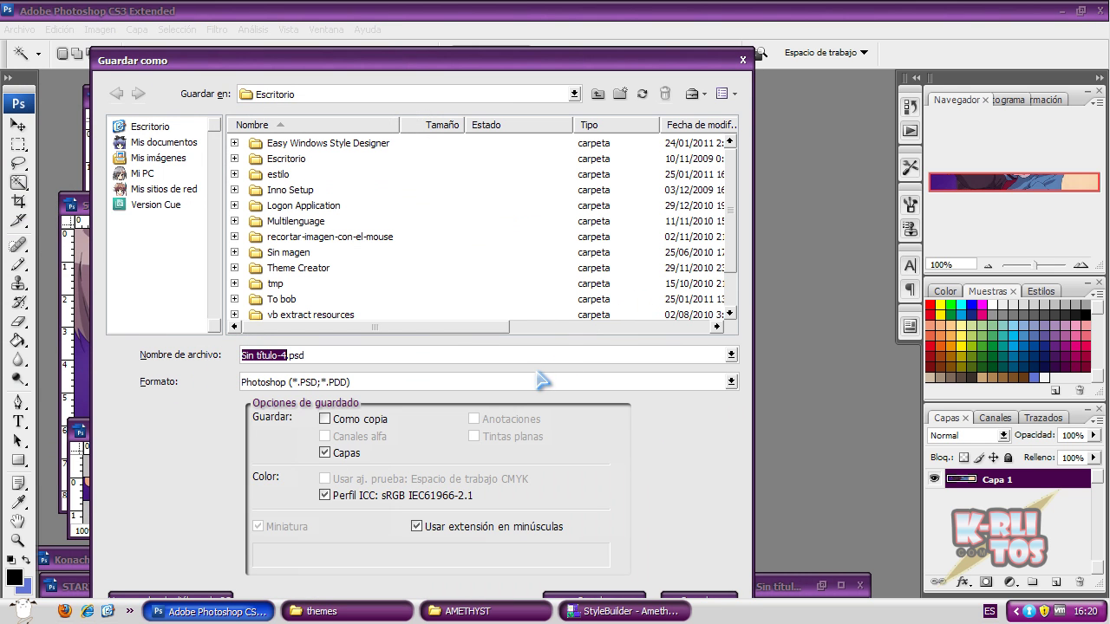
{"action": "left_click", "coordinate": [540, 381]}
{"action": "left_click", "coordinate": [364, 416]}
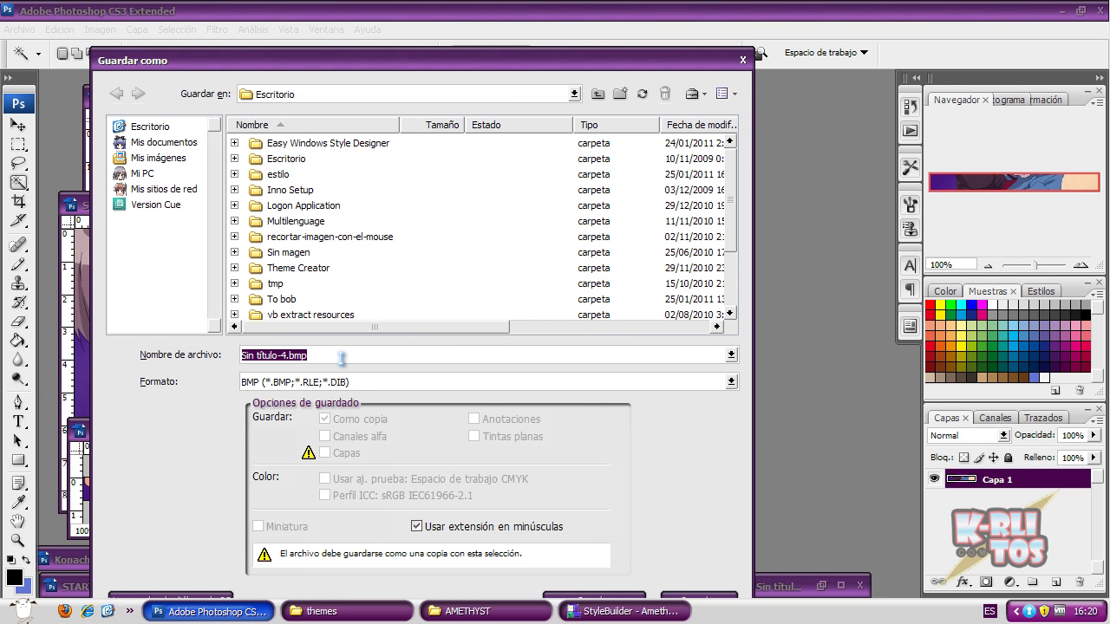
{"action": "type", "text": "inferior"}
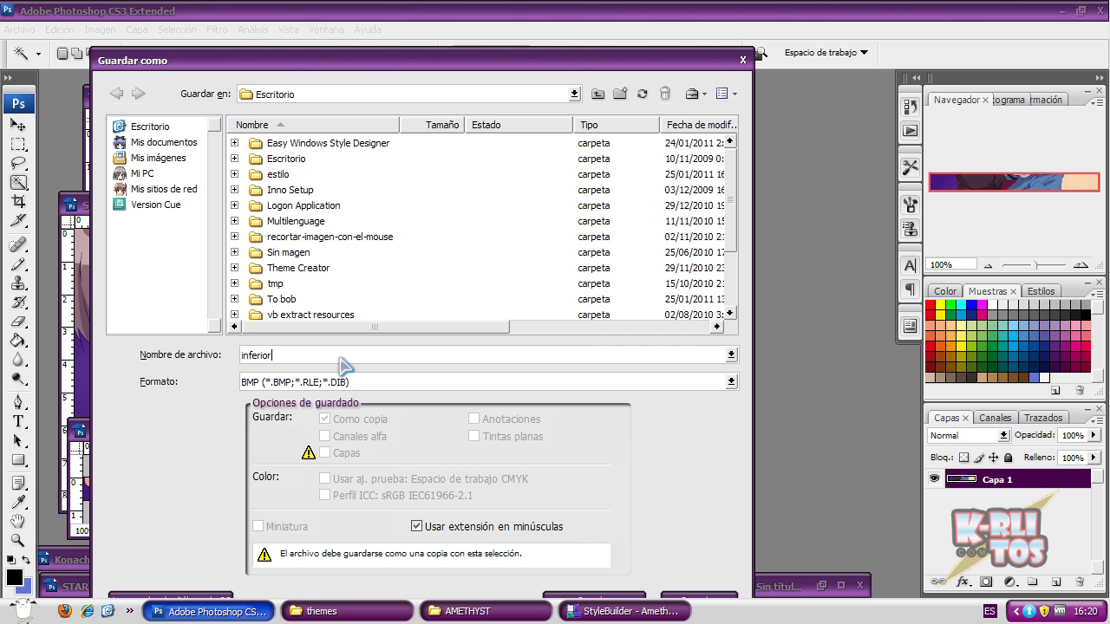
{"action": "key", "text": "Return"}
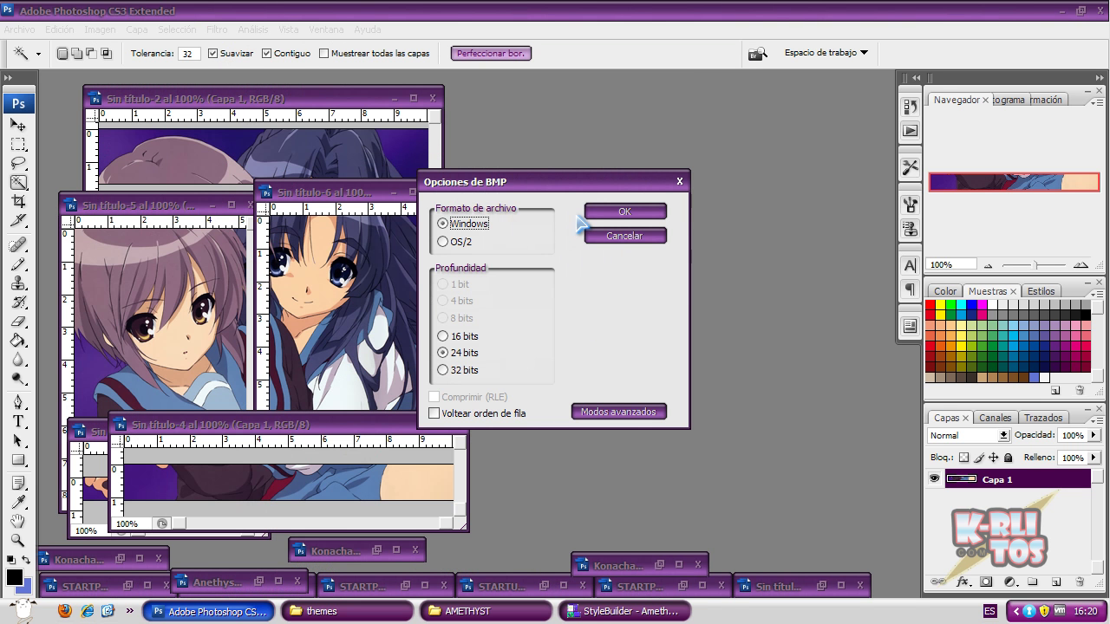
{"action": "left_click", "coordinate": [601, 214]}
Step: Minimise Photoshop and move the AMETHYST folder window clear of the new BMP files on the desktop
{"action": "left_click", "coordinate": [1064, 10]}
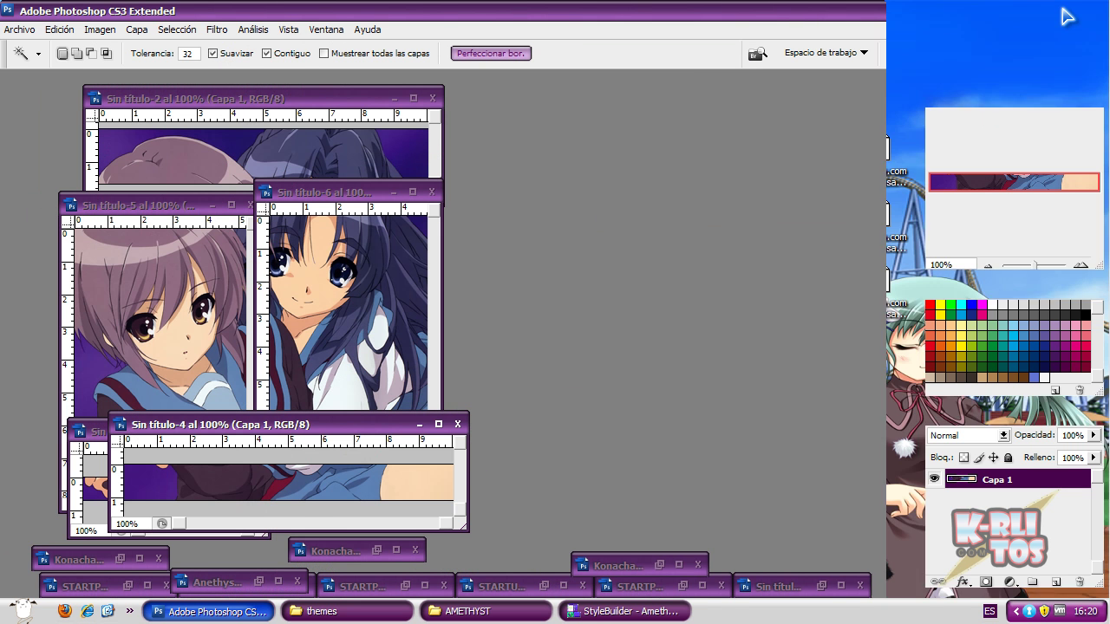
{"action": "left_click", "coordinate": [832, 14]}
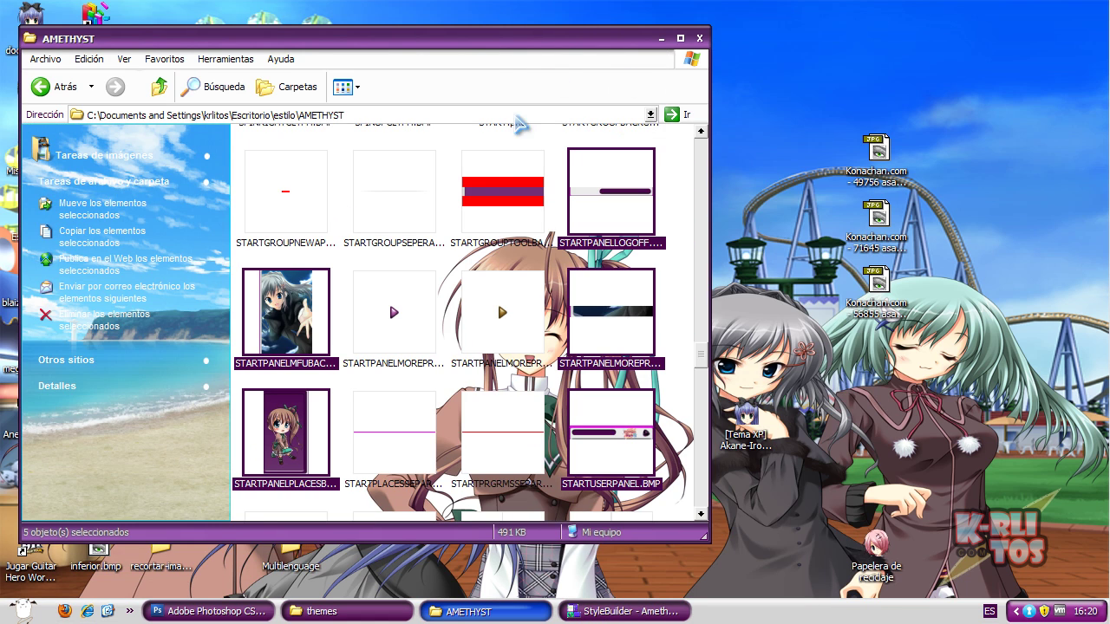
{"action": "left_click_drag", "start_coordinate": [449, 40], "coordinate": [699, 46]}
Step: Copy the name of the original user panel bitmap in AMETHYST and rename arriba.bmp on the desktop as STARTUSERPANEL.BMP
{"action": "left_click", "coordinate": [885, 412]}
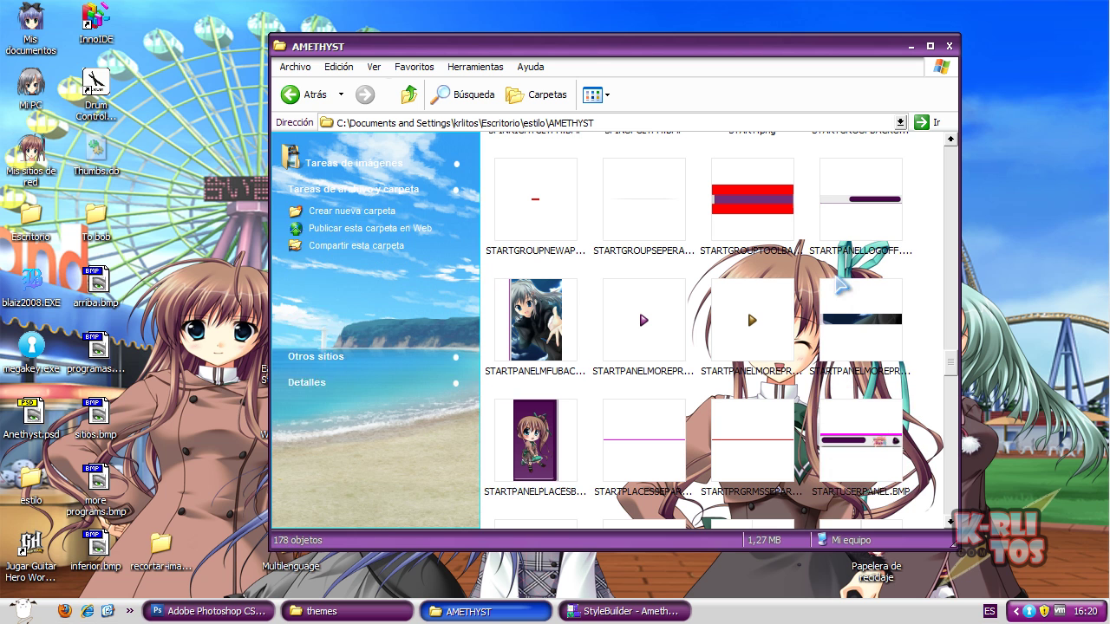
{"action": "key", "text": "F2"}
{"action": "key", "text": "ctrl+c"}
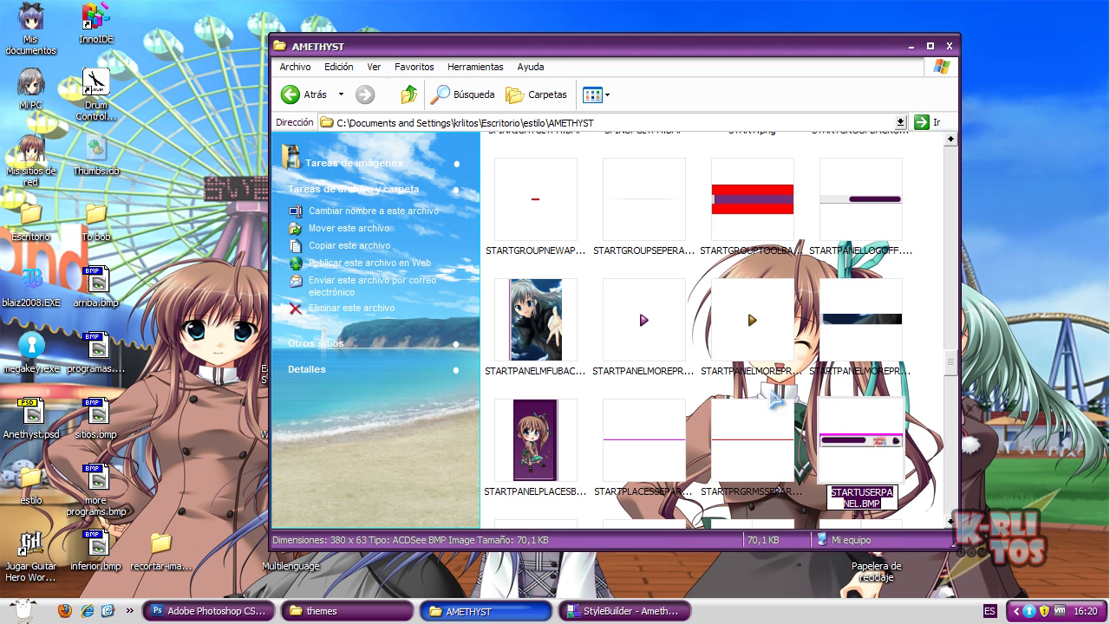
{"action": "left_click", "coordinate": [76, 305]}
{"action": "key", "text": "ctrl+v"}
{"action": "key", "text": "Return"}
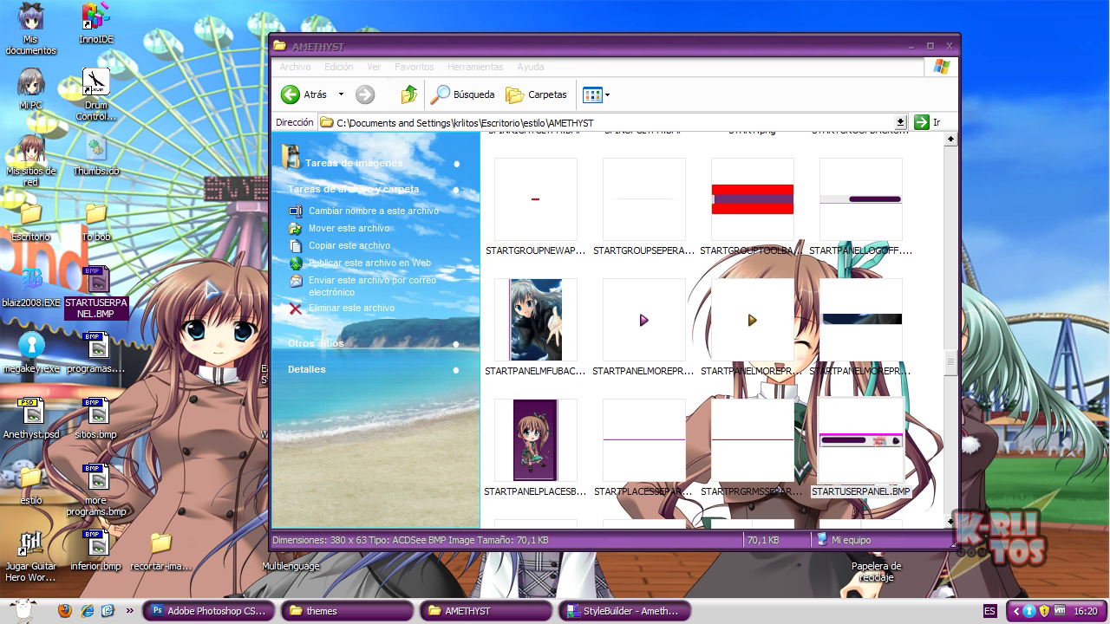
Step: Copy the name of the original log-off bitmap in AMETHYST and rename inferior.bmp on the desktop as STARTPANELLOGOFF.BMP
{"action": "left_click", "coordinate": [853, 219]}
{"action": "key", "text": "F2"}
{"action": "key", "text": "ctrl+c"}
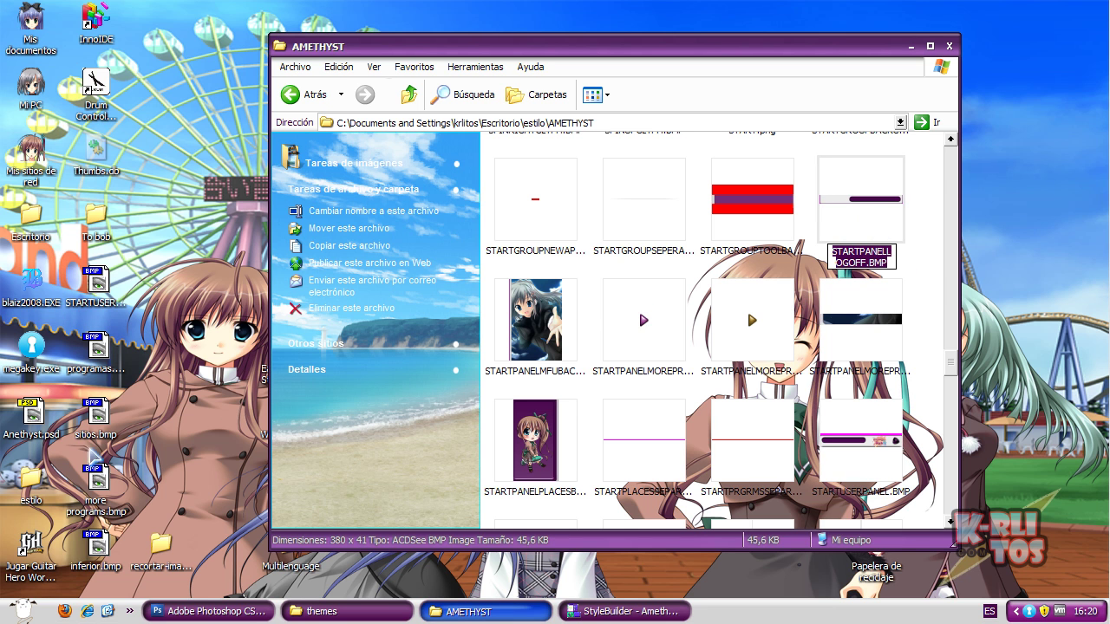
{"action": "left_click", "coordinate": [96, 544]}
{"action": "key", "text": "F2"}
{"action": "key", "text": "ctrl+v"}
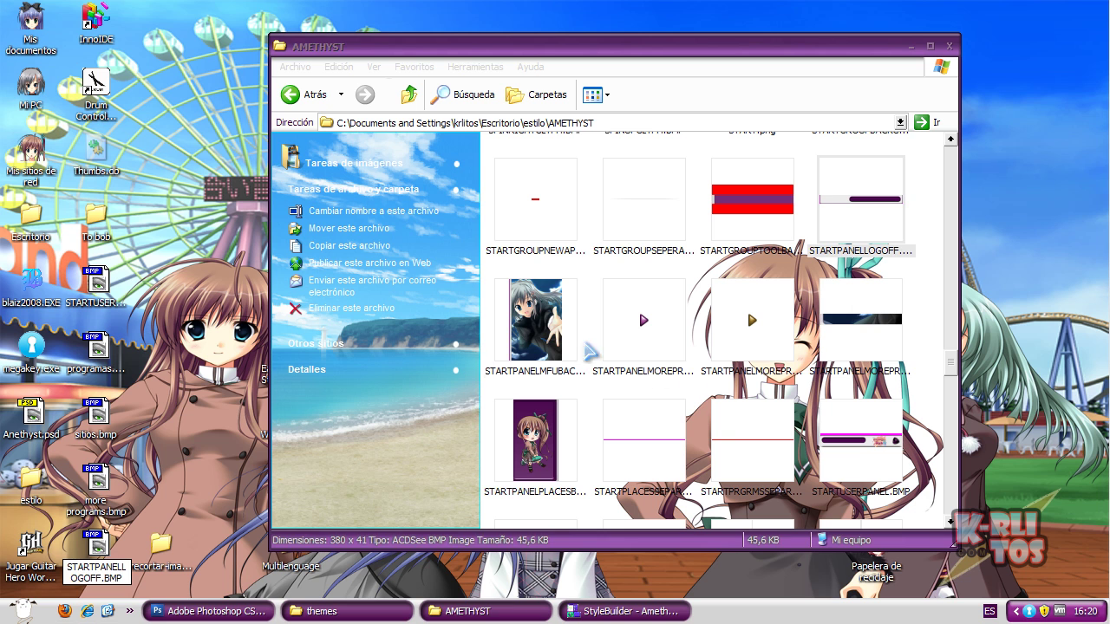
Step: Rename the programas bitmap on the desktop as STARTPANELMFUBACKGROUND.BMP, matching the original programs background in AMETHYST
{"action": "left_click", "coordinate": [566, 340]}
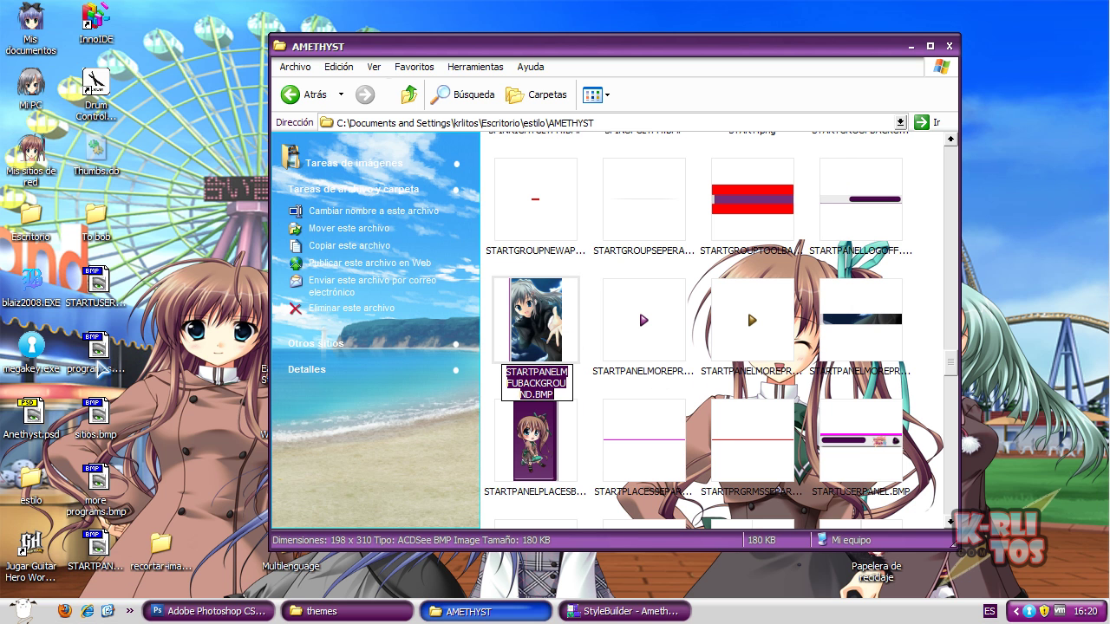
{"action": "left_click", "coordinate": [98, 351]}
{"action": "key", "text": "F2"}
{"action": "type", "text": "STARTPANELMFUBACKGROUND.BMP"}
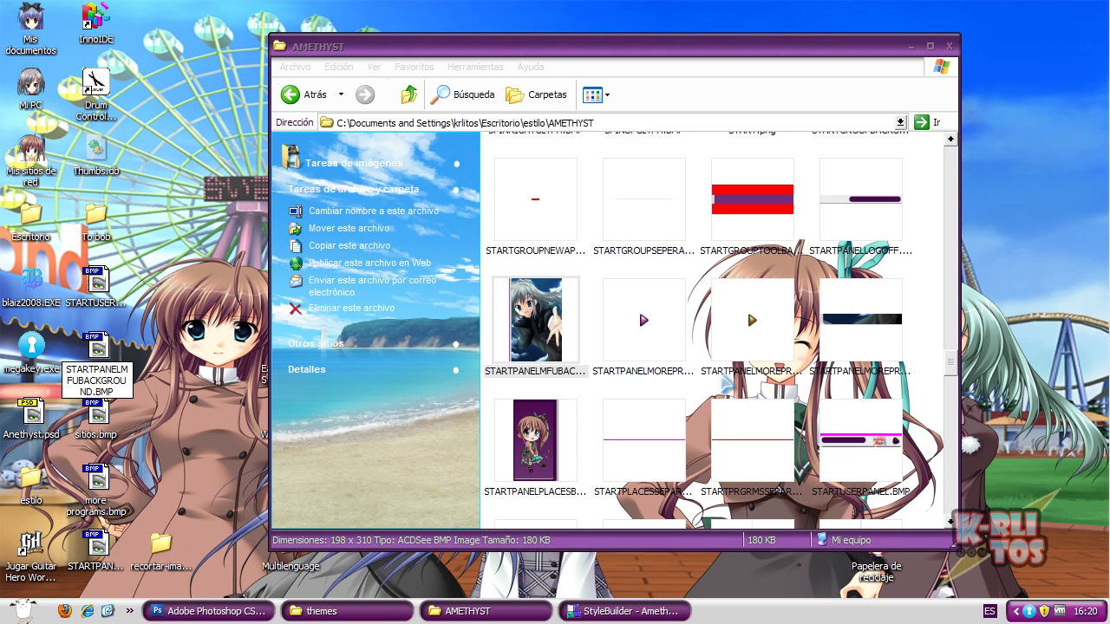
Step: Copy the name of the 198 x 26 pixel bitmap in AMETHYST and rename more programs.bmp as STARTPANELMOREPROGBACKGROUND.BMP
{"action": "left_click", "coordinate": [863, 343]}
{"action": "key", "text": "F2"}
{"action": "key", "text": "ctrl+c"}
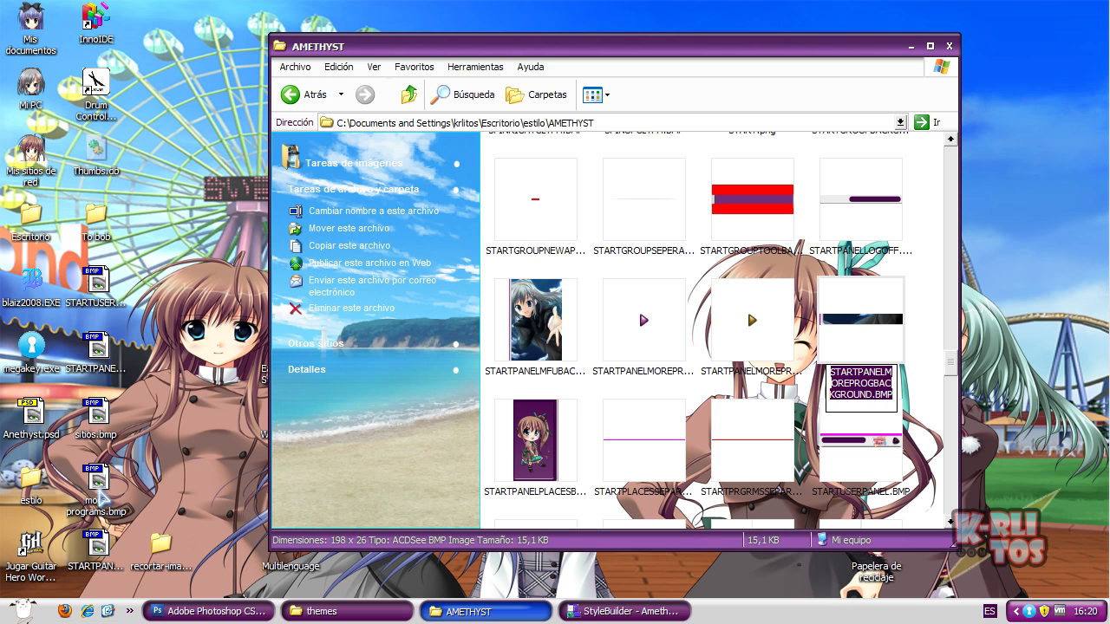
{"action": "left_click", "coordinate": [98, 481]}
{"action": "key", "text": "ctrl+v"}
{"action": "key", "text": "Return"}
Step: Copy the name of the original places background in AMETHYST and rename sitios.bmp on the desktop as STARTPANELPLACESBACKGROUND.BMP
{"action": "left_click", "coordinate": [545, 464]}
{"action": "key", "text": "F2"}
{"action": "key", "text": "ctrl+c"}
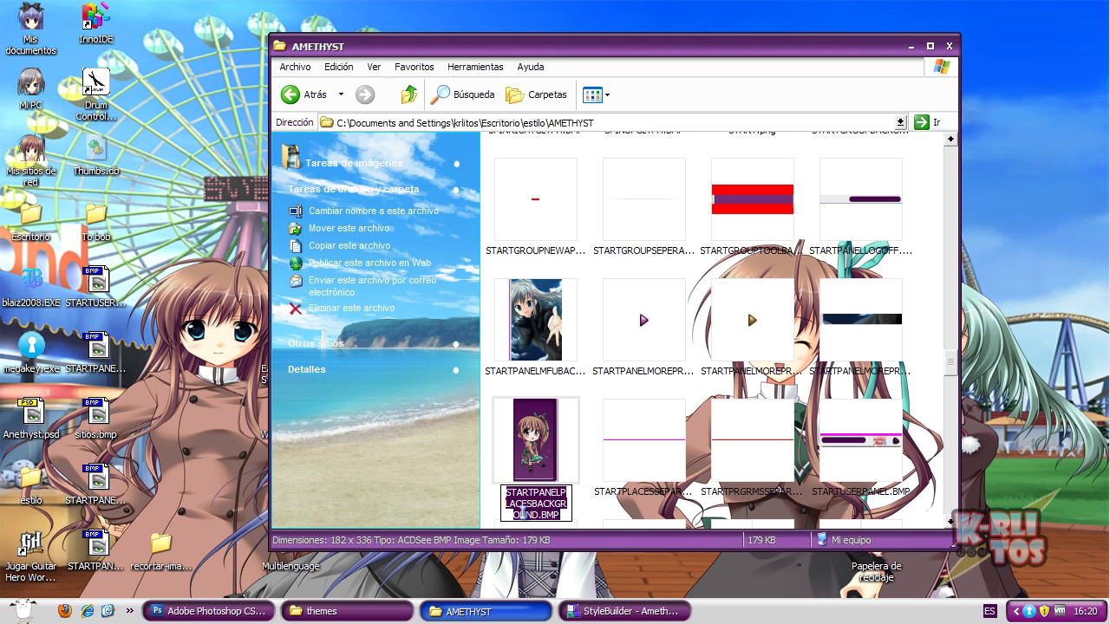
{"action": "right_click", "coordinate": [525, 503]}
{"action": "left_click", "coordinate": [563, 557]}
{"action": "left_click", "coordinate": [104, 422]}
{"action": "key", "text": "F2"}
{"action": "right_click", "coordinate": [110, 441]}
{"action": "left_click", "coordinate": [145, 505]}
{"action": "key", "text": "Return"}
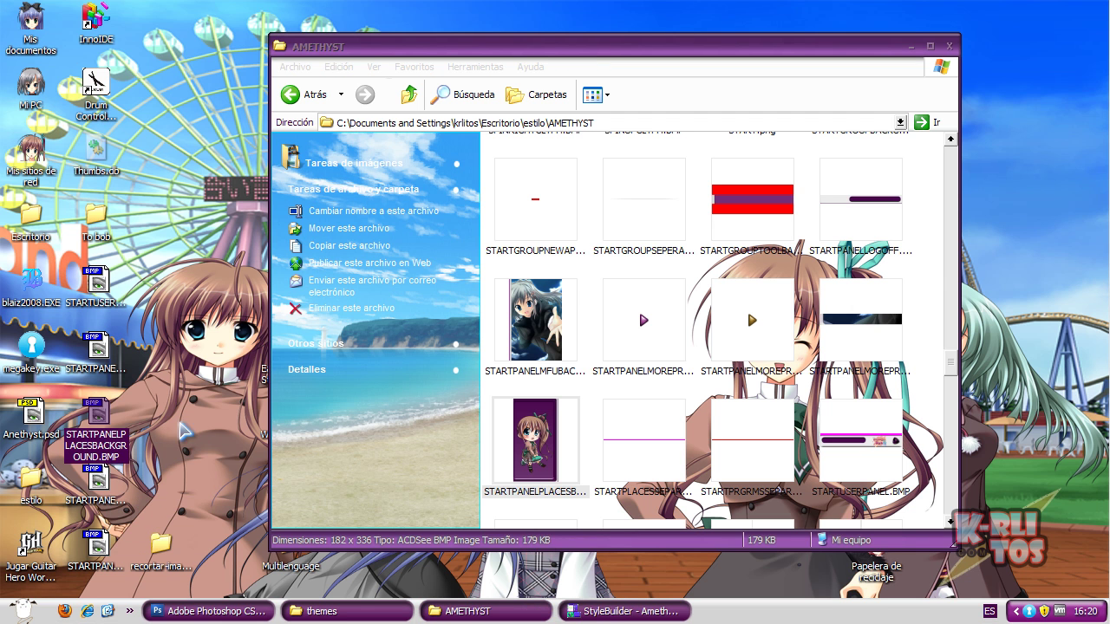
Step: Move the five renamed BMP files from the desktop into the AMETHYST folder, replacing the existing files
{"action": "left_click_drag", "start_coordinate": [132, 258], "coordinate": [95, 555]}
{"action": "left_click_drag", "start_coordinate": [103, 287], "coordinate": [699, 320]}
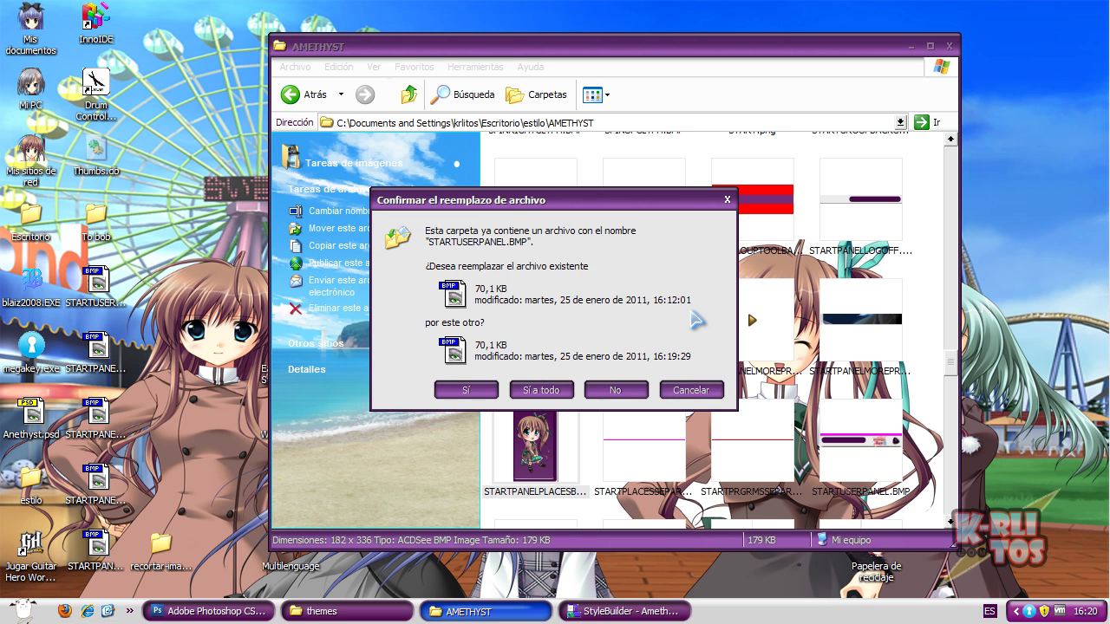
{"action": "left_click", "coordinate": [457, 390]}
{"action": "left_click", "coordinate": [458, 390]}
{"action": "left_click", "coordinate": [457, 390]}
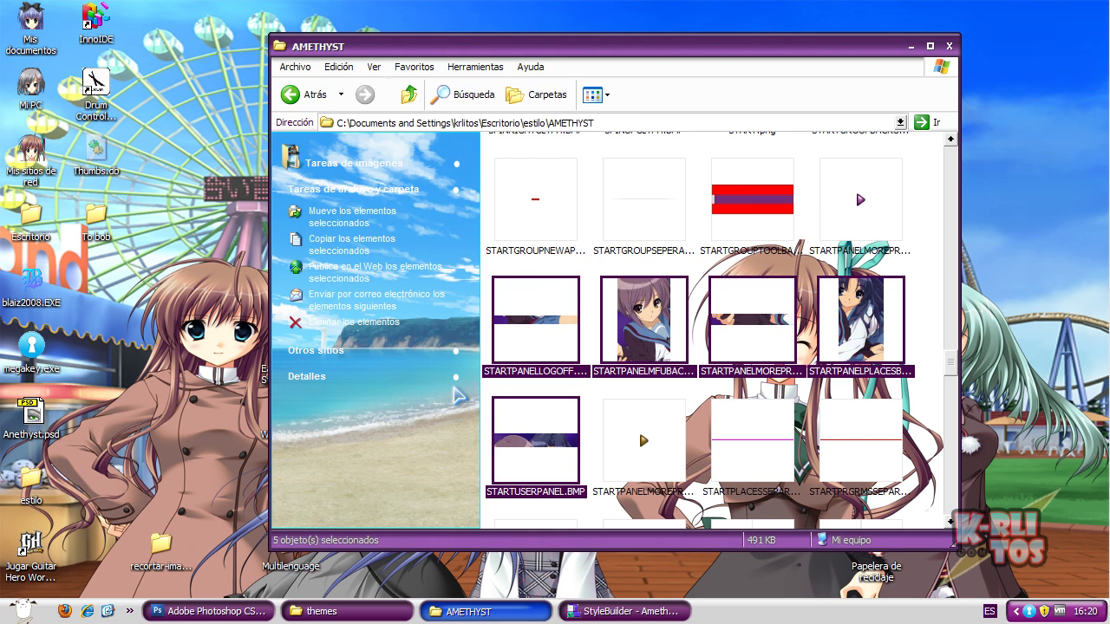
Step: Switch to StyleBuilder, refresh the start panel preview by reloading the Task Bar and User Pane sections, and apply the Amethyst style
{"action": "left_click", "coordinate": [623, 611]}
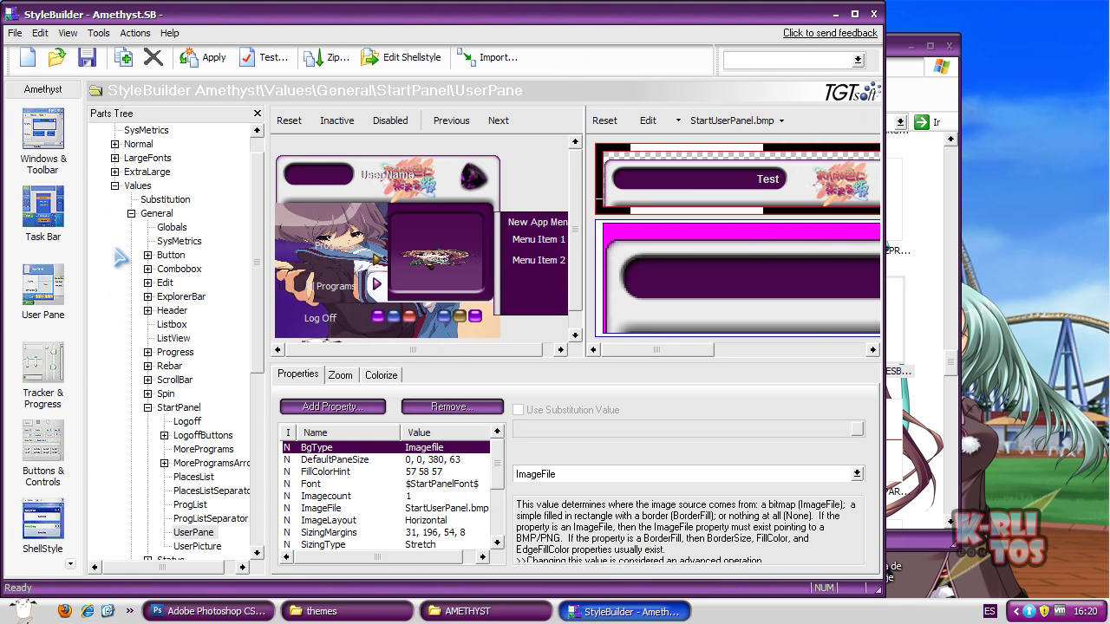
{"action": "left_click", "coordinate": [44, 216]}
{"action": "left_click", "coordinate": [37, 297]}
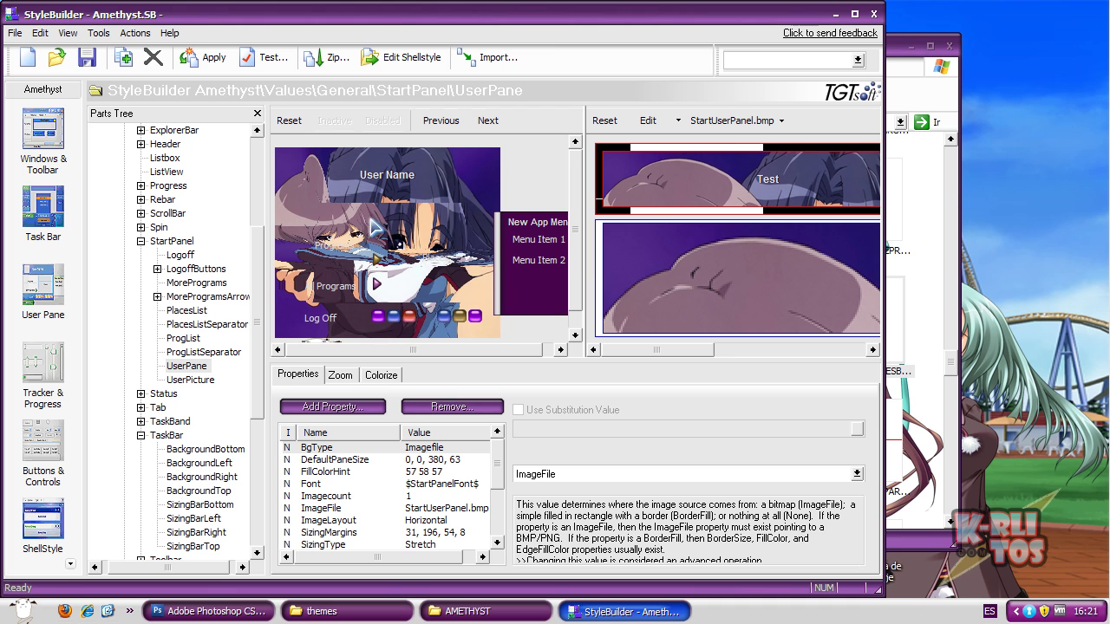
{"action": "left_click", "coordinate": [206, 60]}
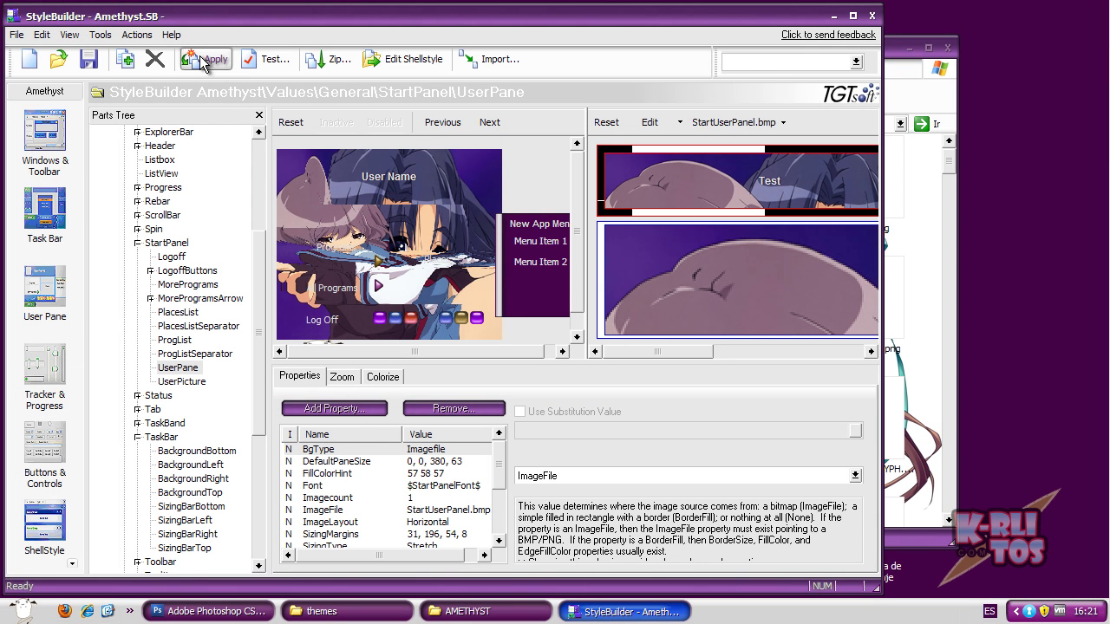
Step: Minimise StyleBuilder and the AMETHYST folder window, and open the Windows Start menu to check the new background
{"action": "left_click", "coordinate": [833, 16]}
{"action": "left_click", "coordinate": [909, 48]}
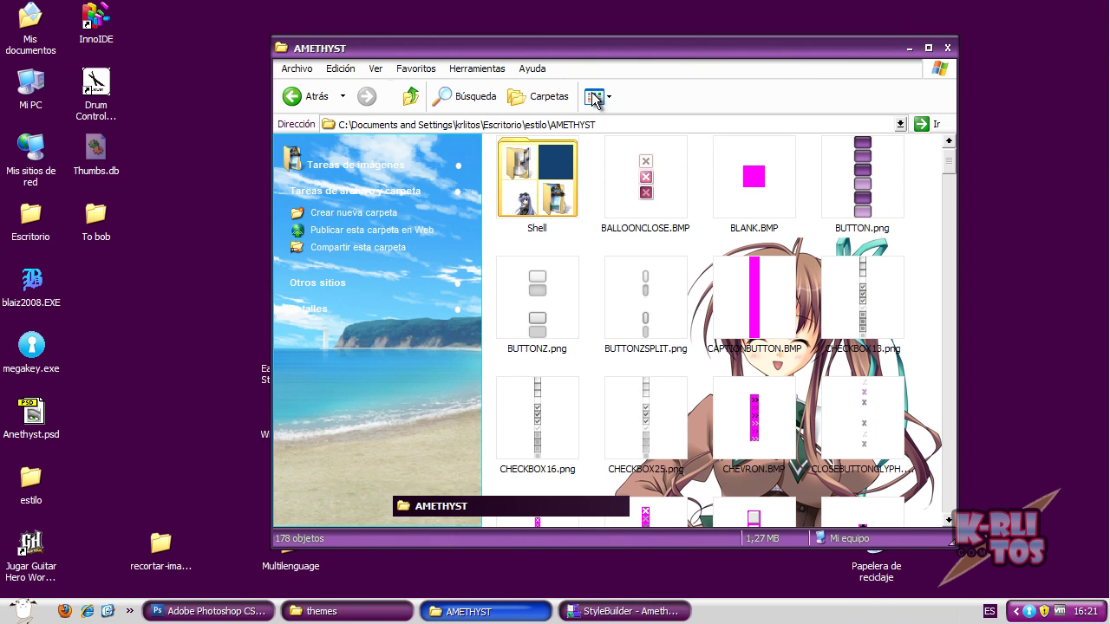
{"action": "left_click", "coordinate": [30, 596]}
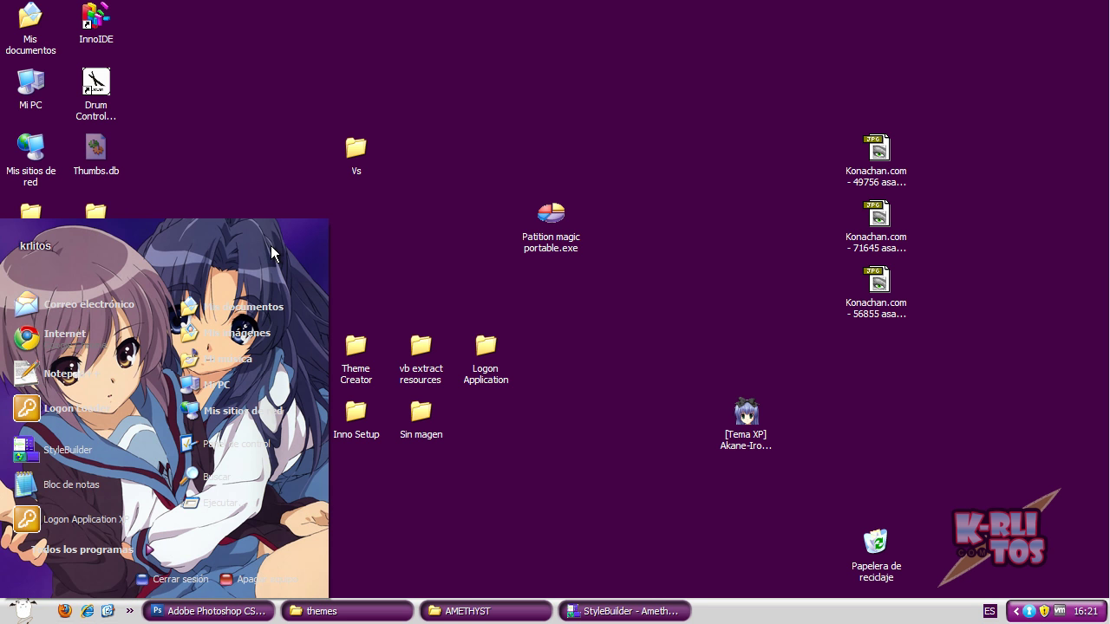
Step: Switch to Photoshop, move the Sin título-2 window away from the other pieces and reopen the Start menu to compare it with them
{"action": "left_click", "coordinate": [182, 612]}
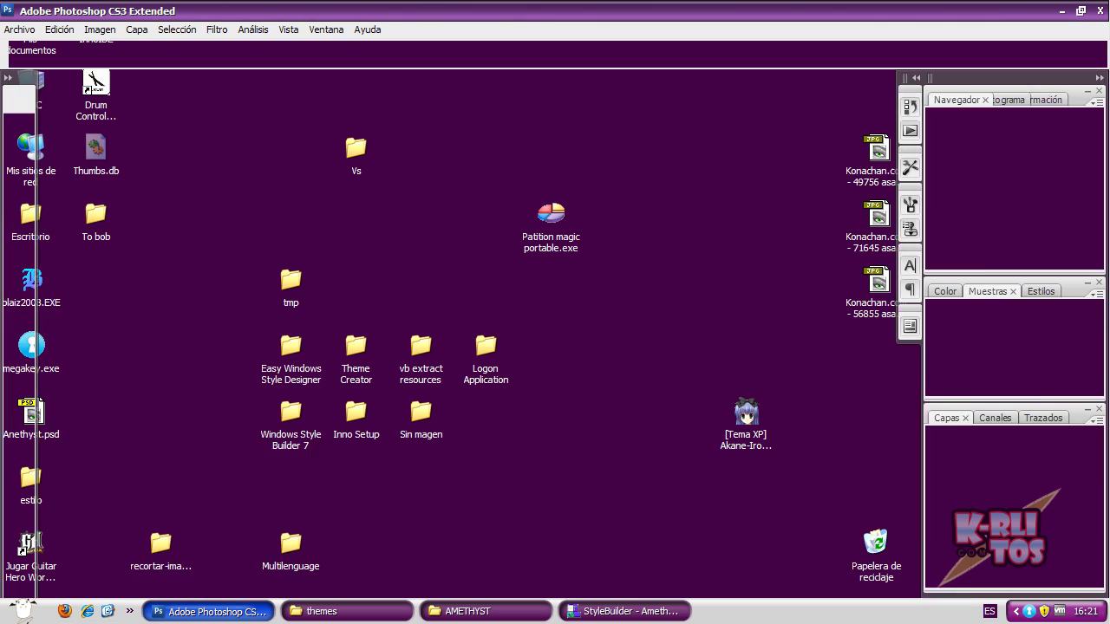
{"action": "left_click_drag", "start_coordinate": [205, 101], "coordinate": [423, 116]}
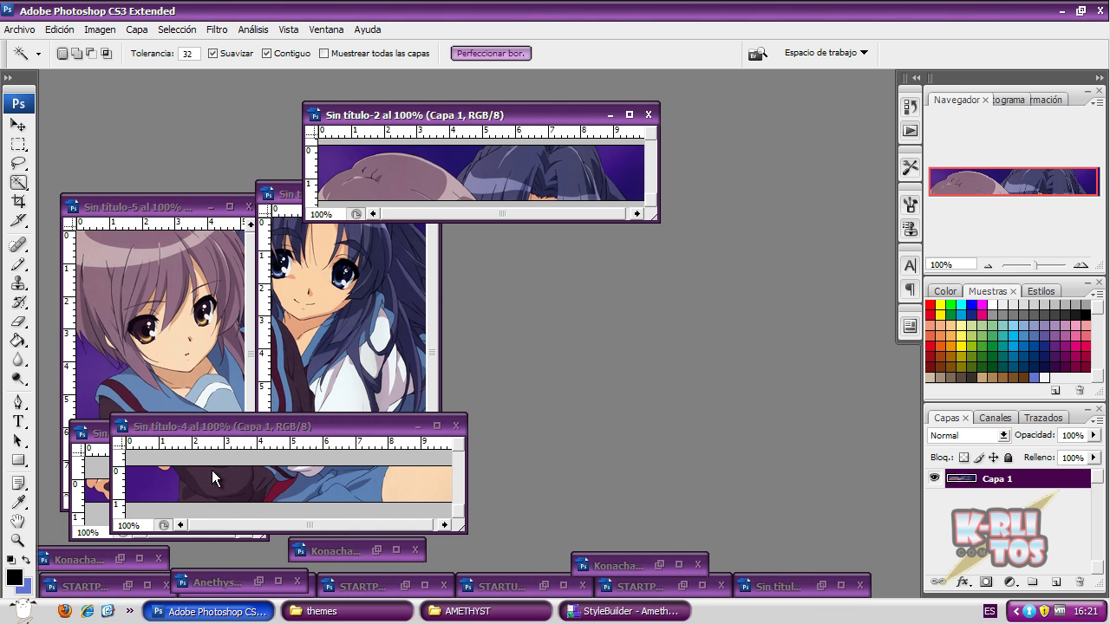
{"action": "left_click", "coordinate": [24, 613]}
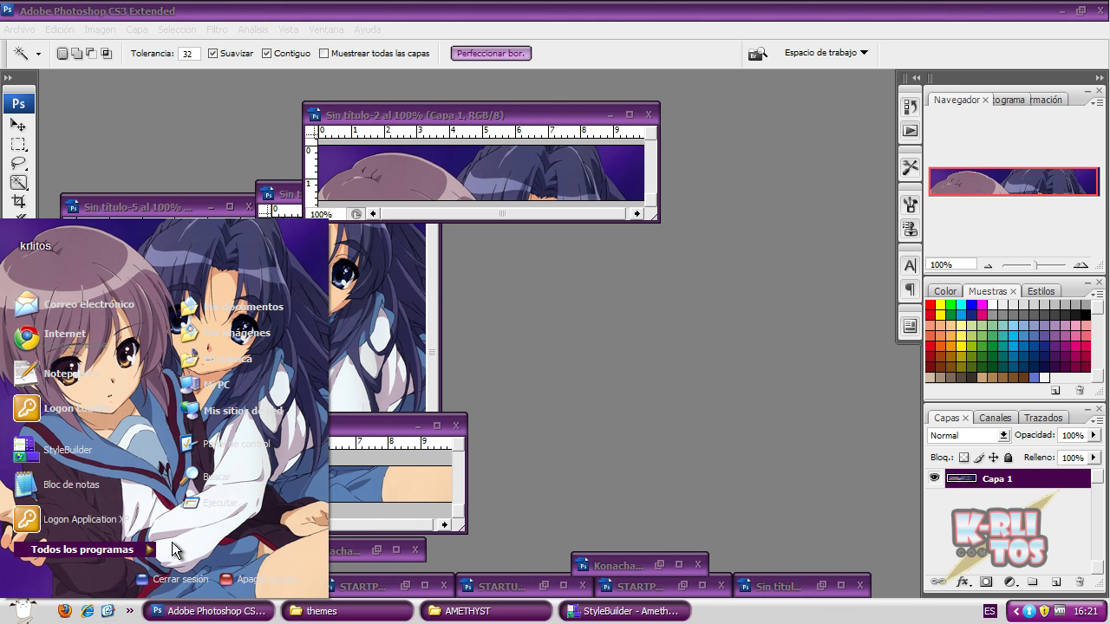